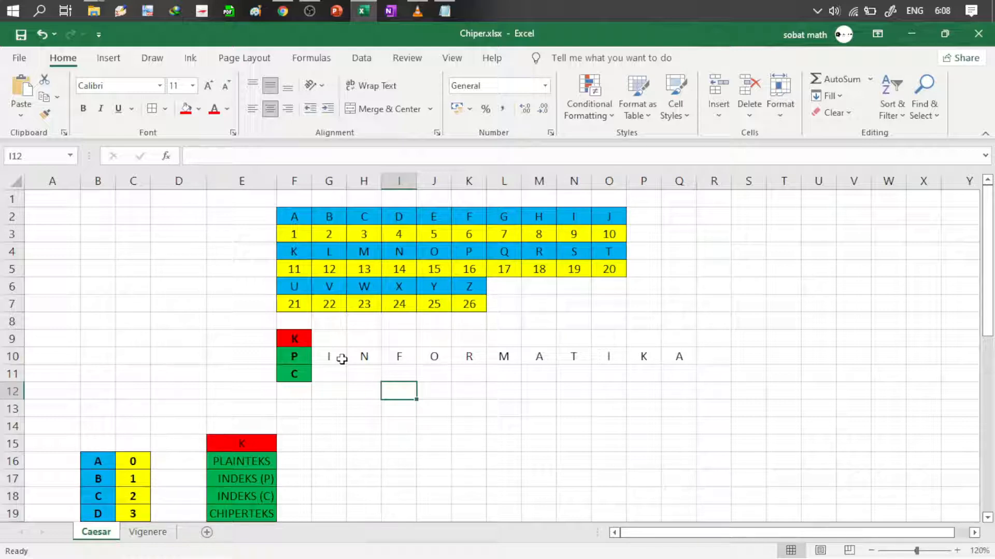
left_click(249, 357)
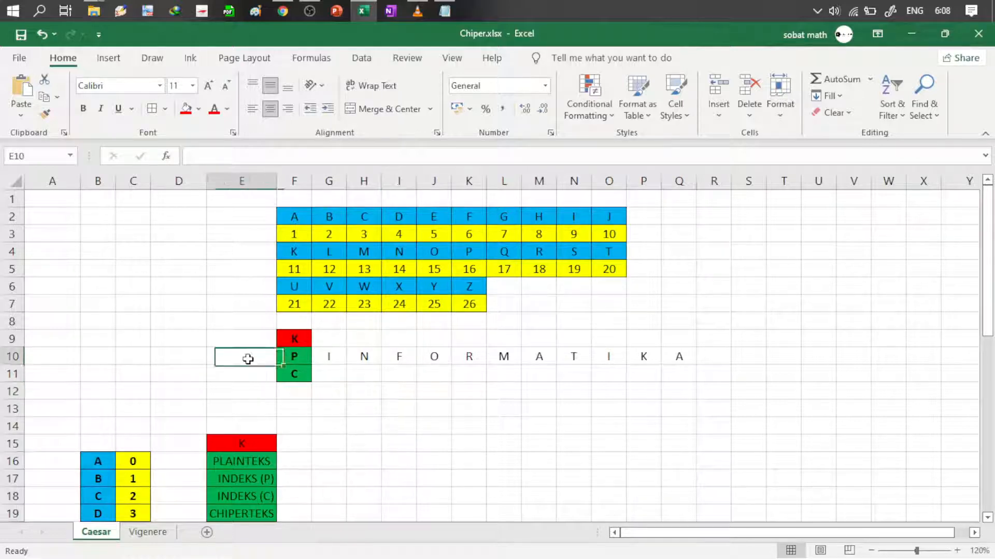
type("PALINTEKS")
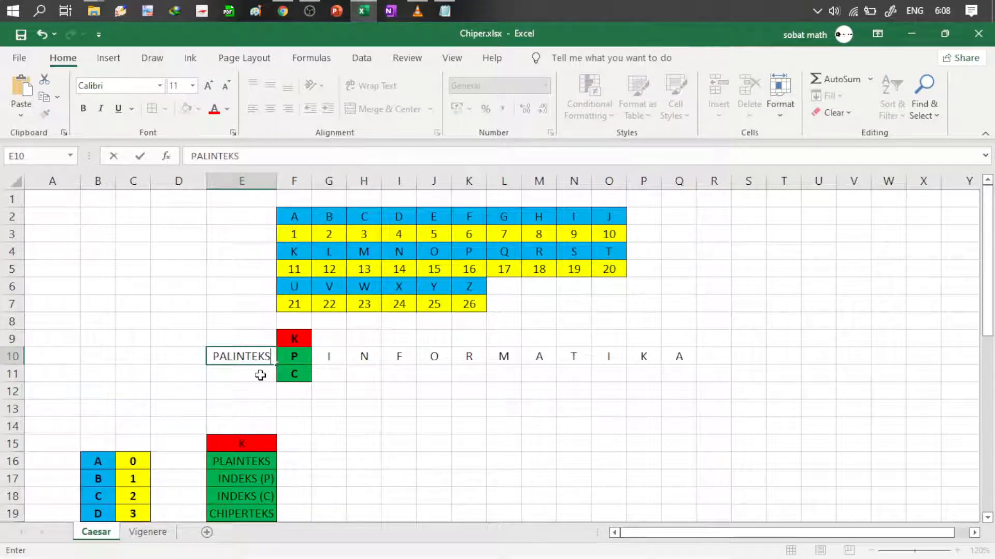
key("Return")
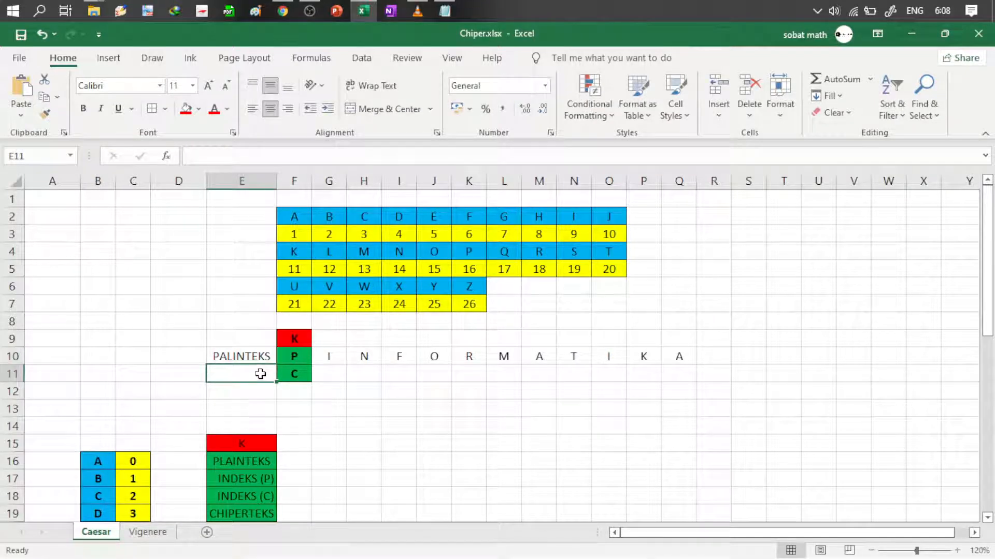
Step: Label the INFORMATIKA letter row by entering PLAINTEKS in cell E10
left_click(254, 357)
type("P")
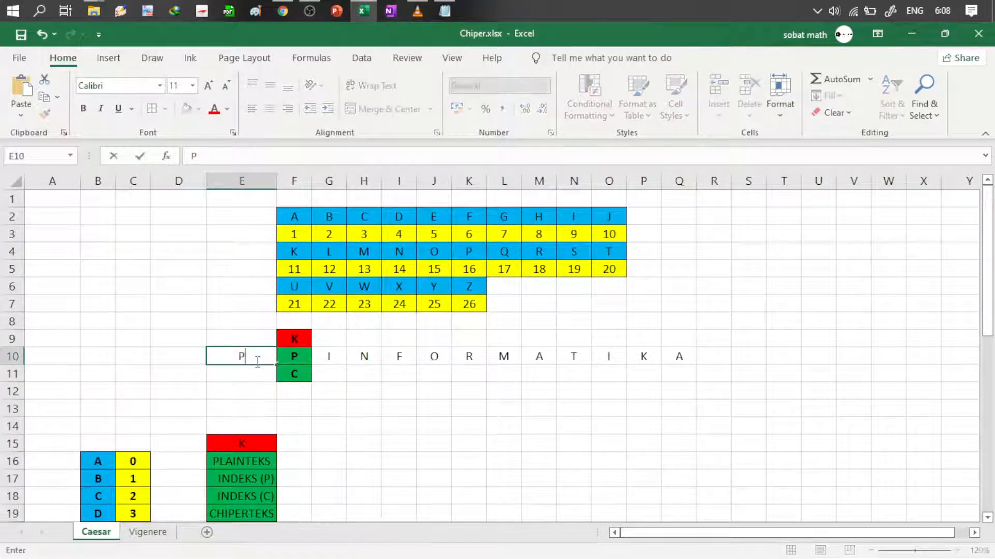
type("LAINTEKS")
key("Return")
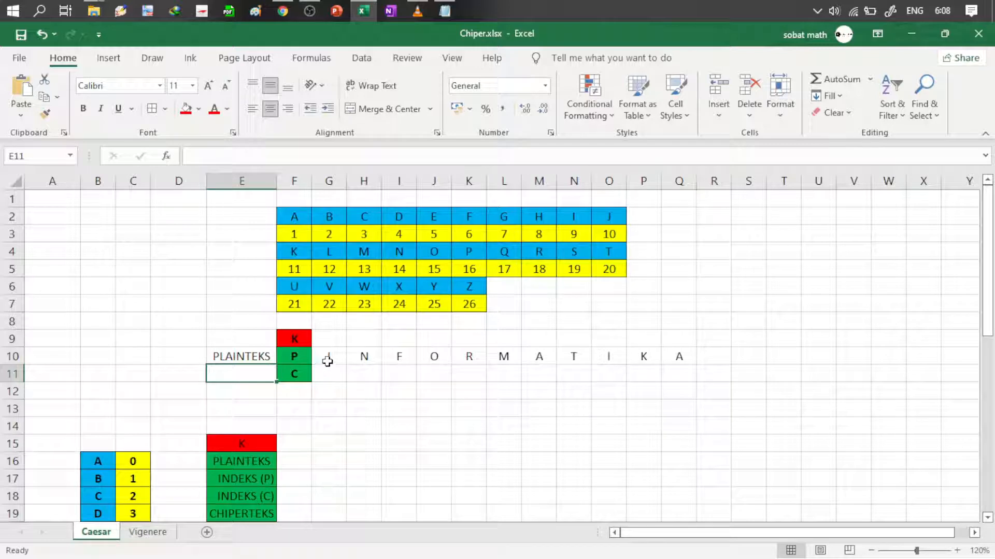
Step: Enter 3 as the cipher key beside the K label, in cell G9
left_click(333, 355)
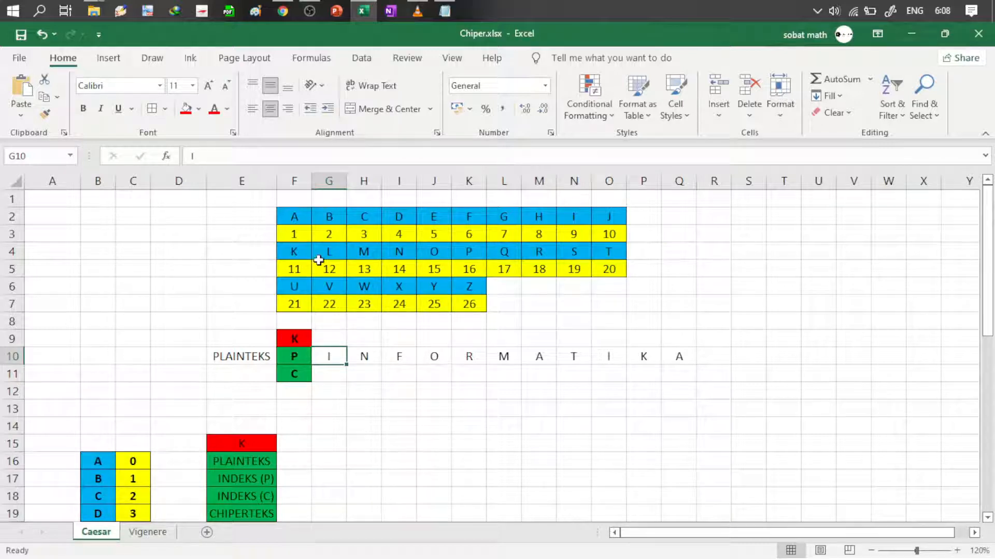
left_click(323, 341)
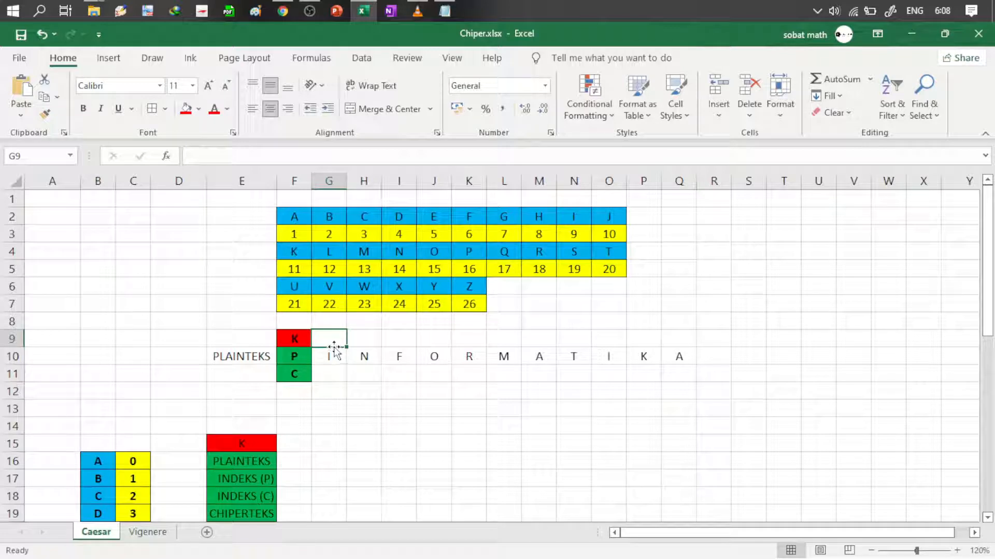
type("3")
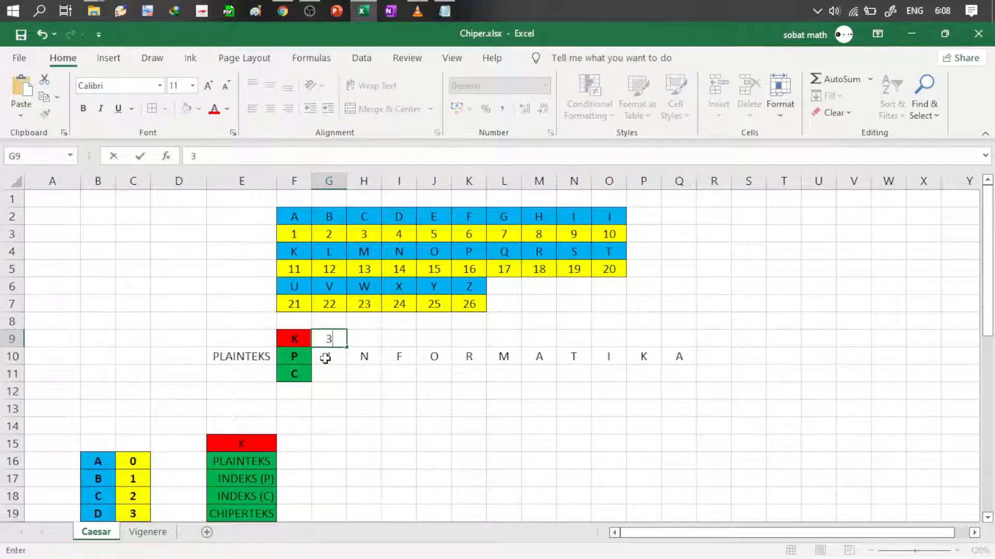
key("Tab")
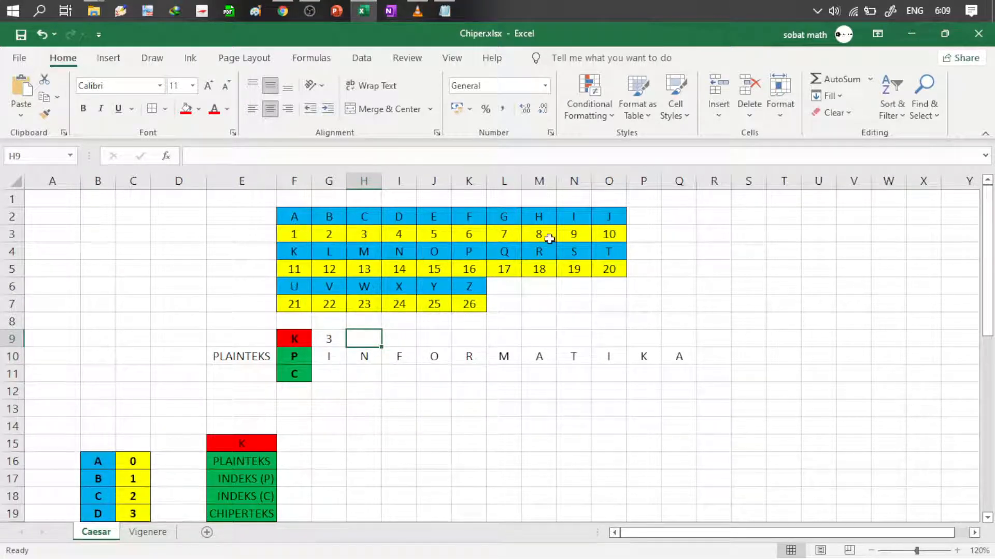
Step: Clear the index numbers from the yellow rows of the alphabet table, F3:O3, F5:O5 and F7:K7
left_click(572, 213)
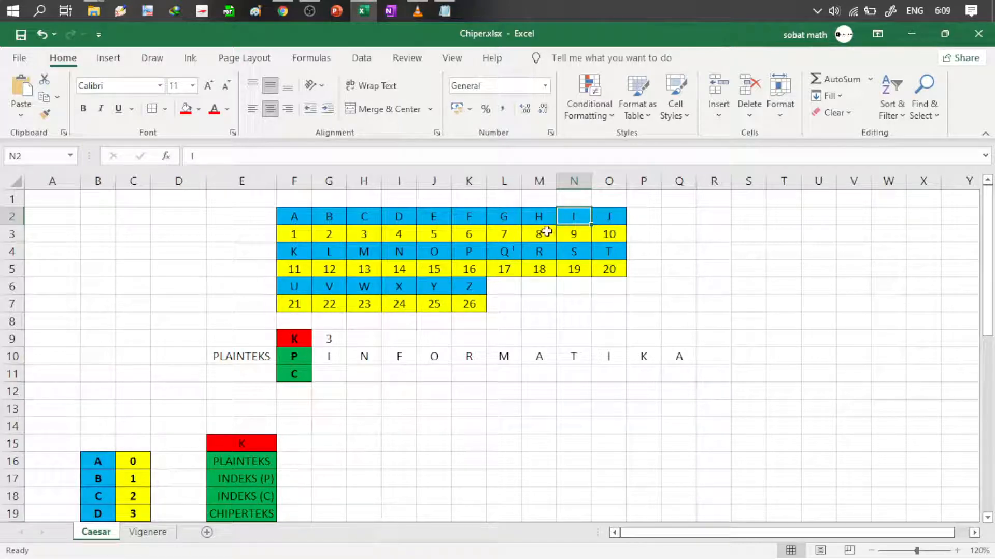
left_click(292, 231)
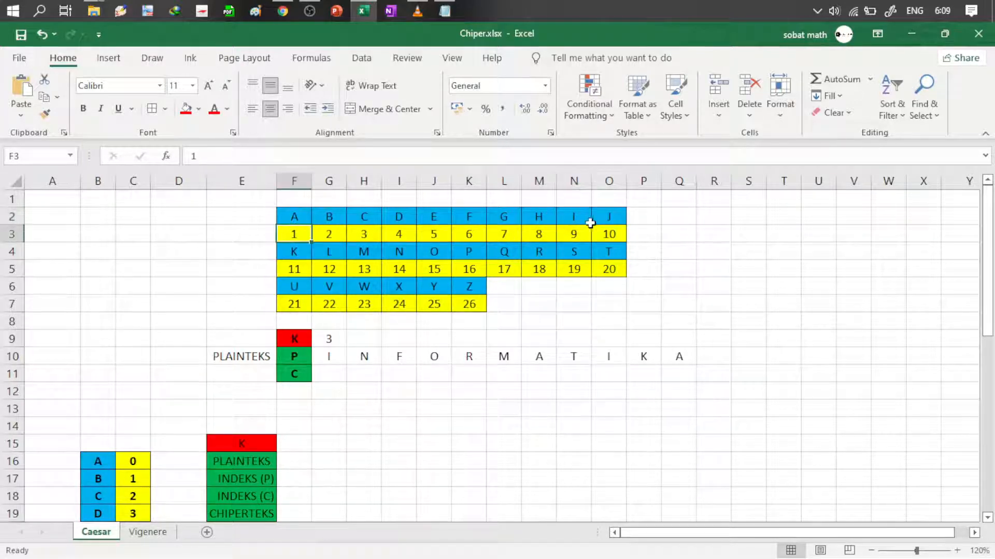
left_click(609, 231, "shift")
key("Delete")
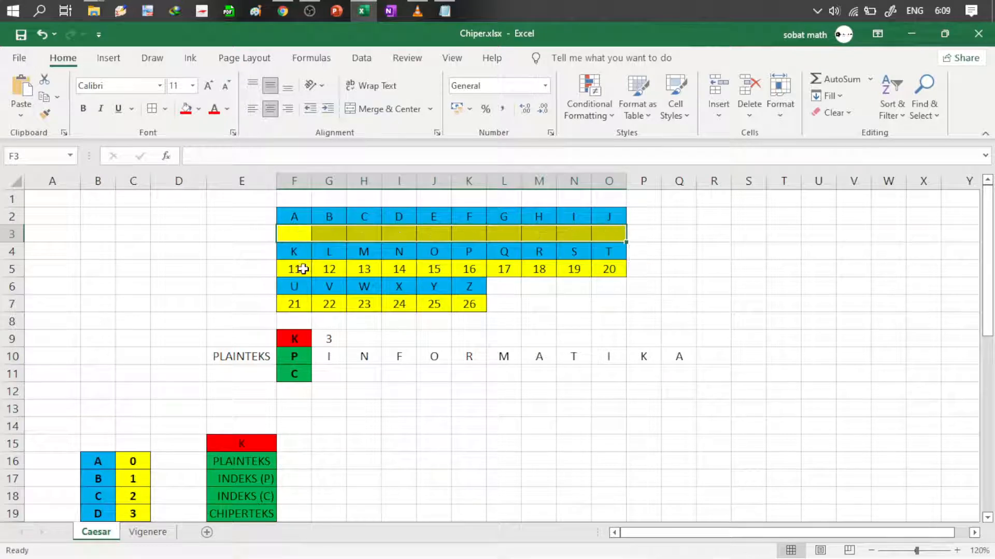
left_click(290, 269)
left_click(613, 269, "shift")
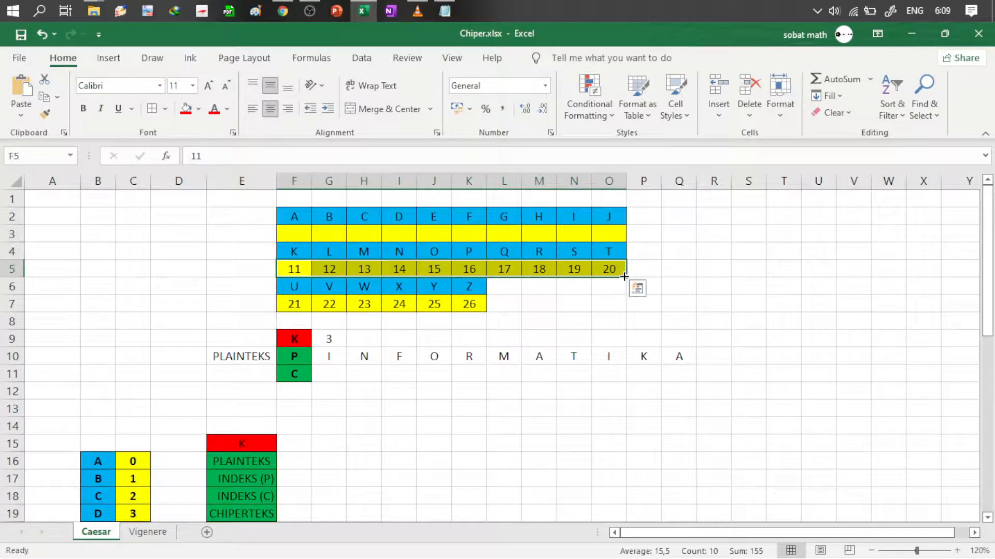
key("Delete")
left_click(292, 304)
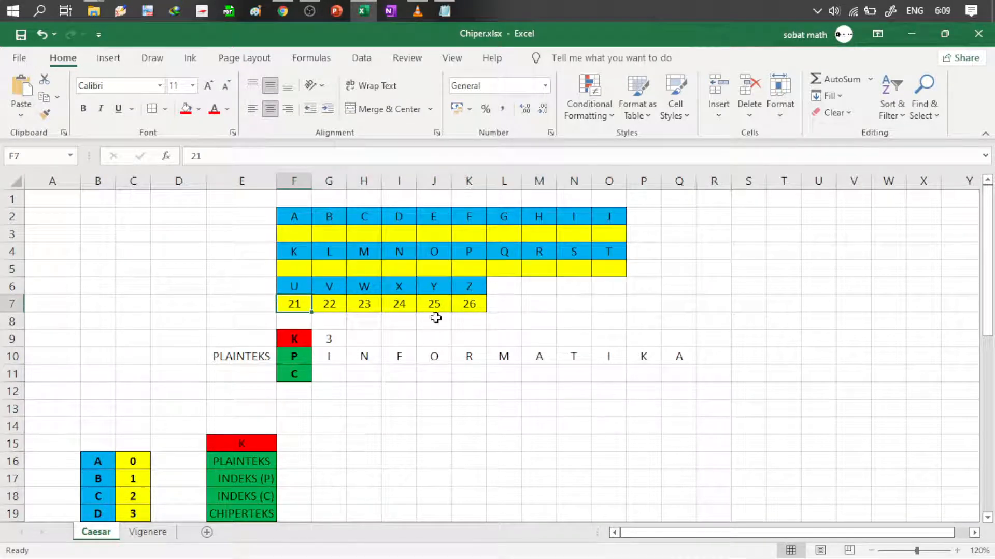
left_click(480, 306, "shift")
key("Delete")
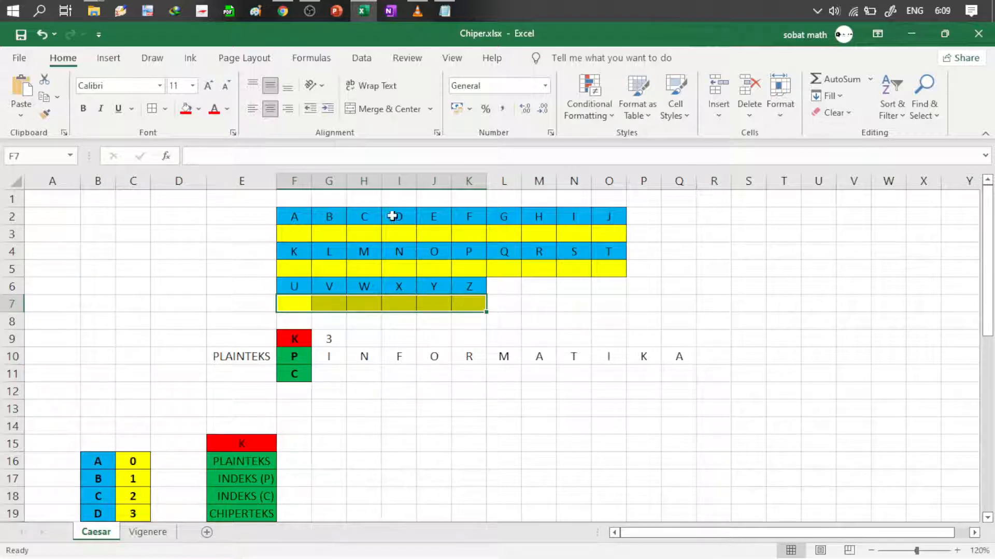
Step: Count three letters on from A in the alphabet table and enter D beneath A in cell F3
left_click(393, 232)
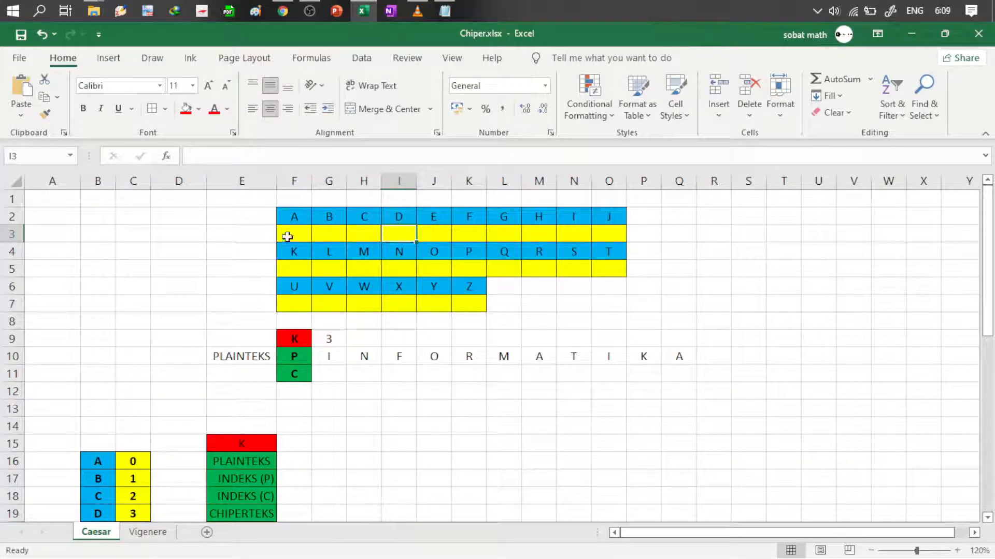
left_click(299, 212)
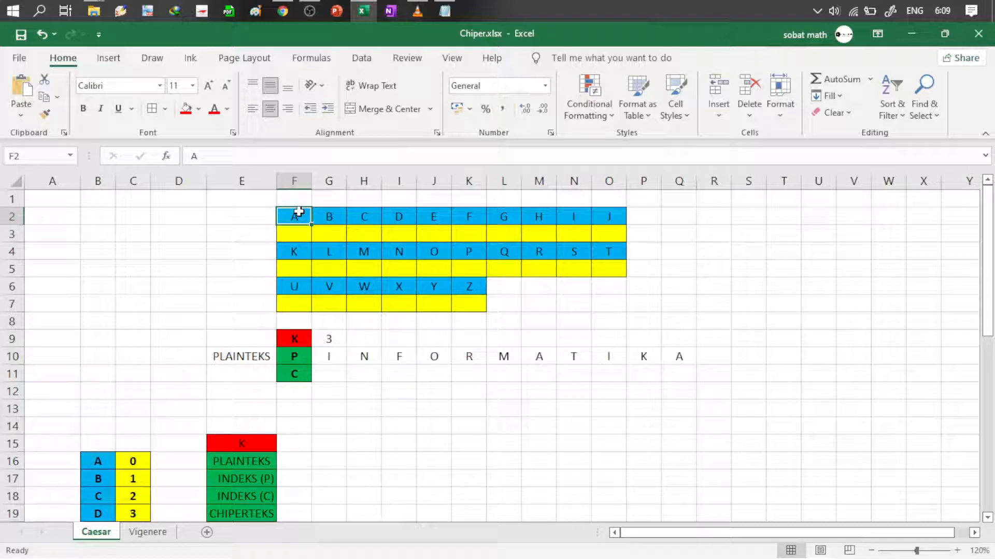
key("Right")
key("Right")
key("Right")
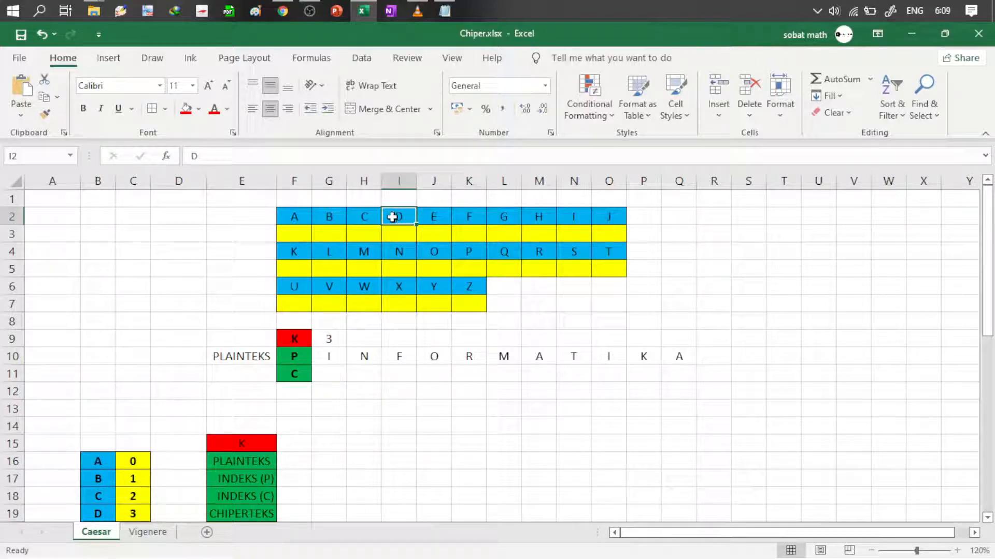
left_click(296, 233)
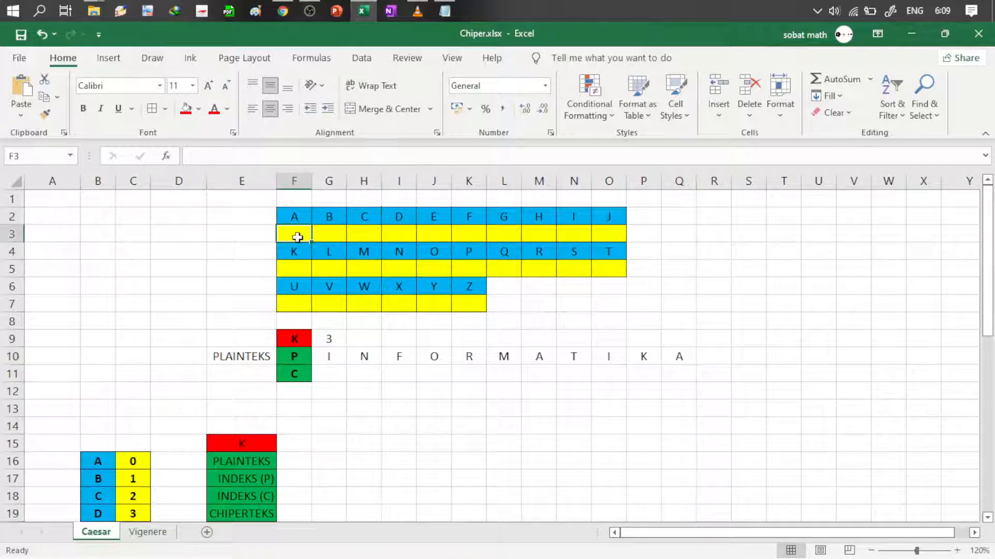
type("D")
key("Tab")
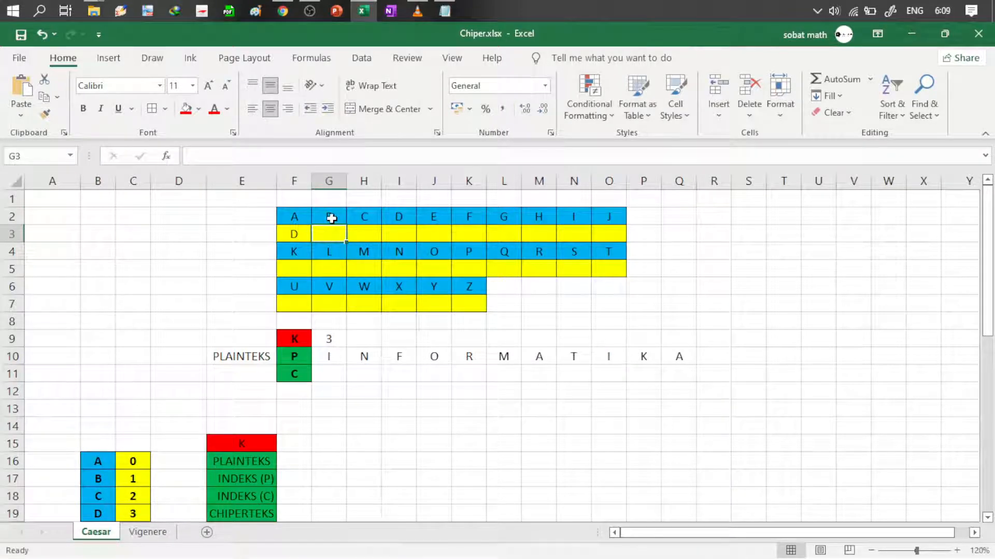
Step: Count three letters on from B in the alphabet table and enter E beneath B in cell G3
left_click(332, 218)
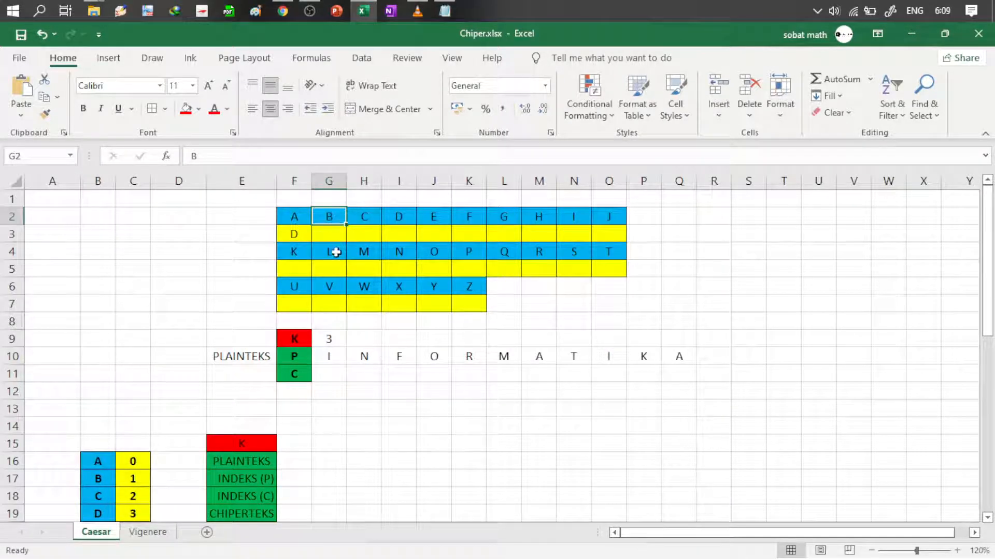
key("Right")
key("Right")
key("Right")
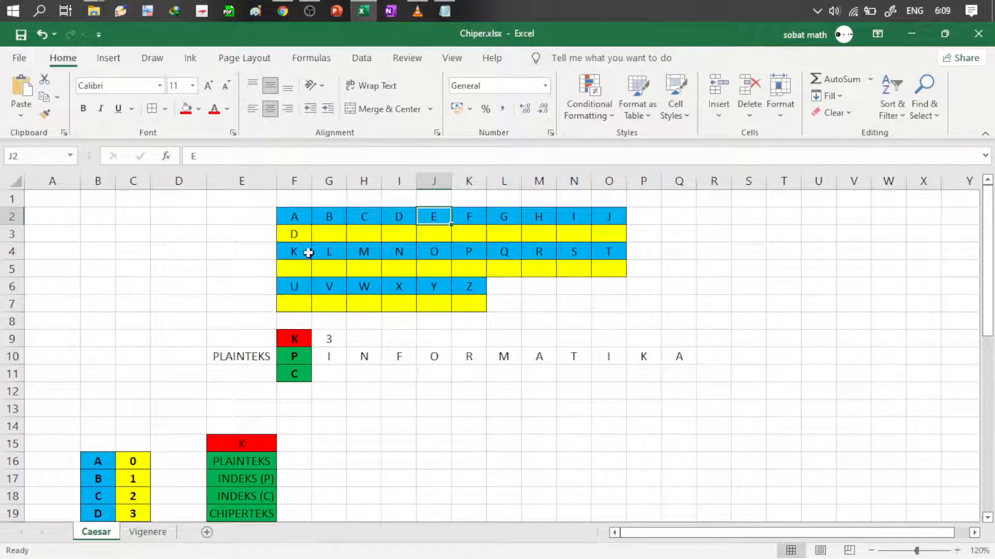
left_click(329, 234)
type("E")
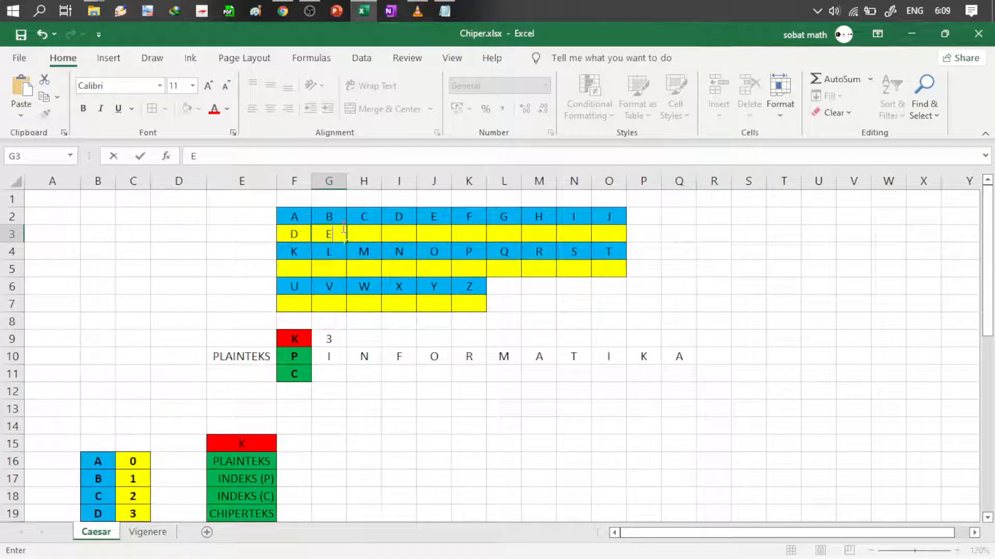
key("Tab")
Step: Fill the rest of the first yellow row, H3:O3, with the shifted letters F through M, one per cell
type("F")
key("Tab")
type("G")
key("Tab")
type("H")
key("Tab")
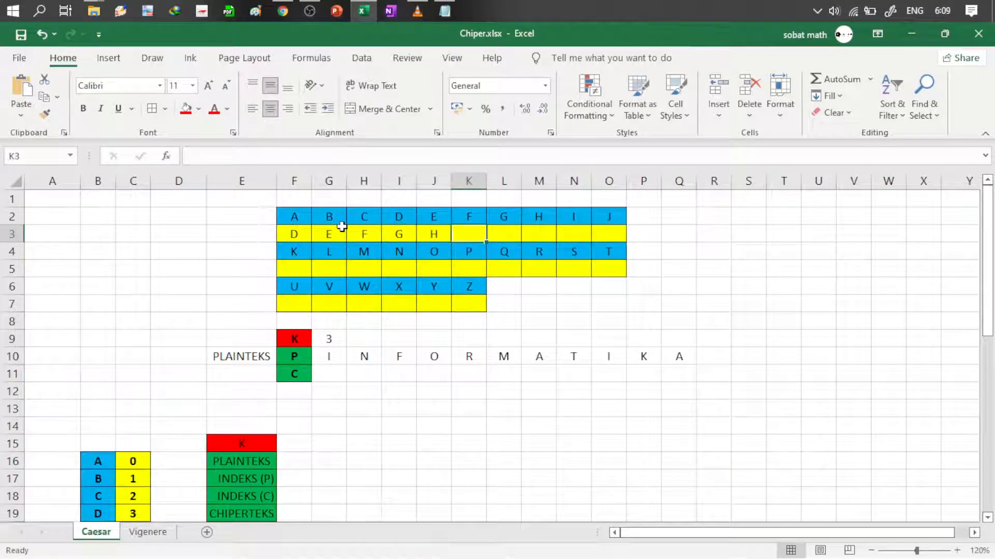
type("I")
key("Tab")
type("J")
key("Tab")
type("K")
key("Tab")
type("L")
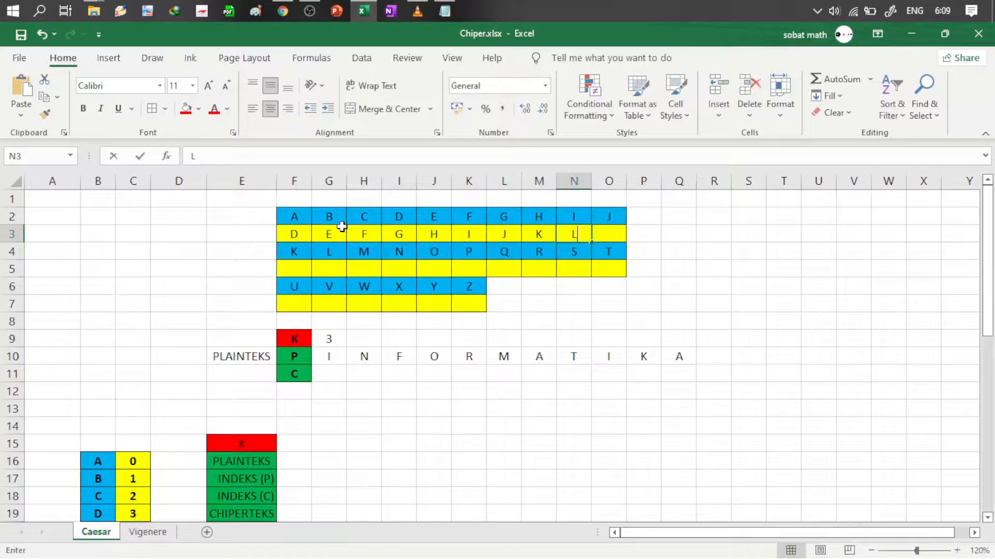
key("Tab")
type("M")
Step: Fill the second yellow row, F5:O5, with the shifted letters N through W, one per cell
left_click(292, 270)
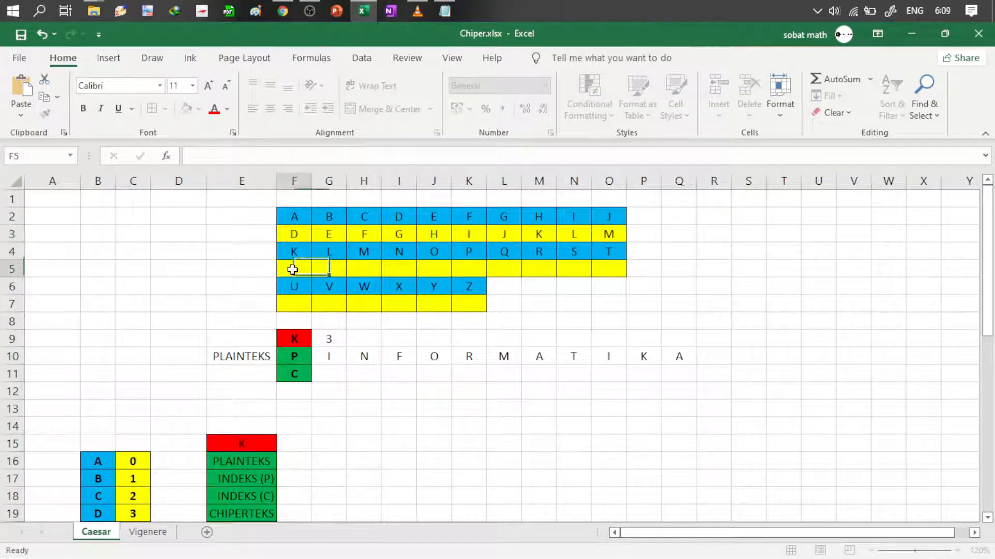
type("N")
key("Tab")
type("O")
key("Tab")
type("P")
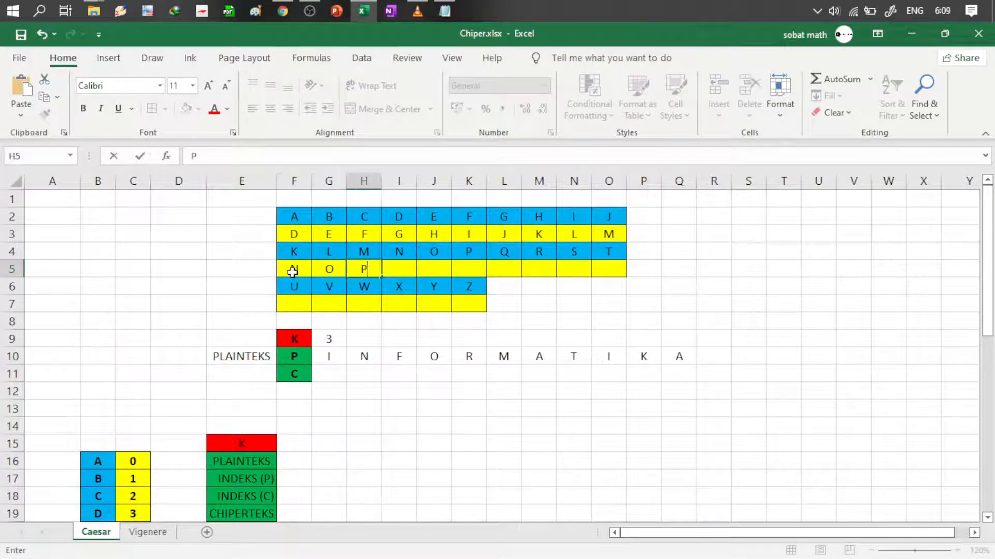
key("Tab")
type("Q")
key("Tab")
type("R")
key("Tab")
type("S")
key("Tab")
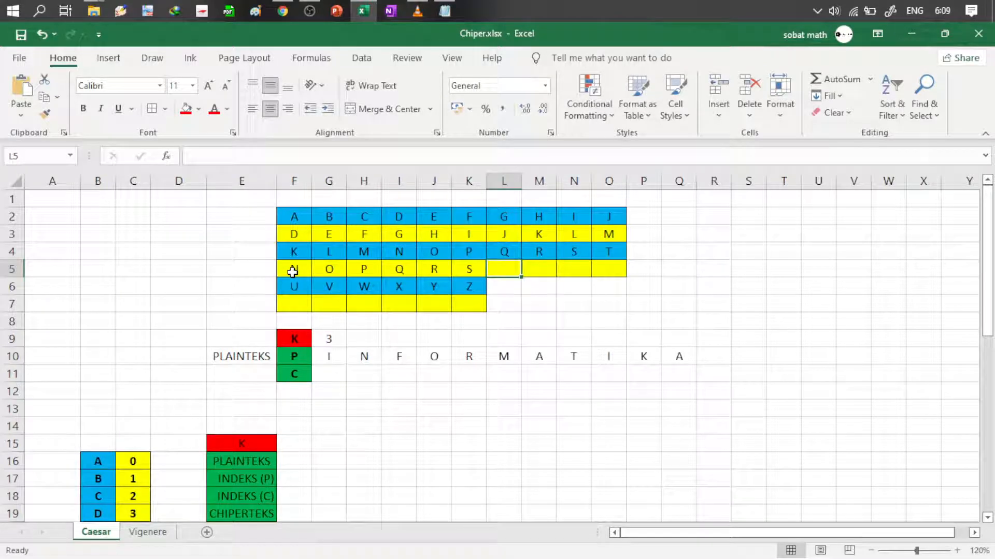
type("T")
key("Tab")
type("U")
key("Tab")
type("V")
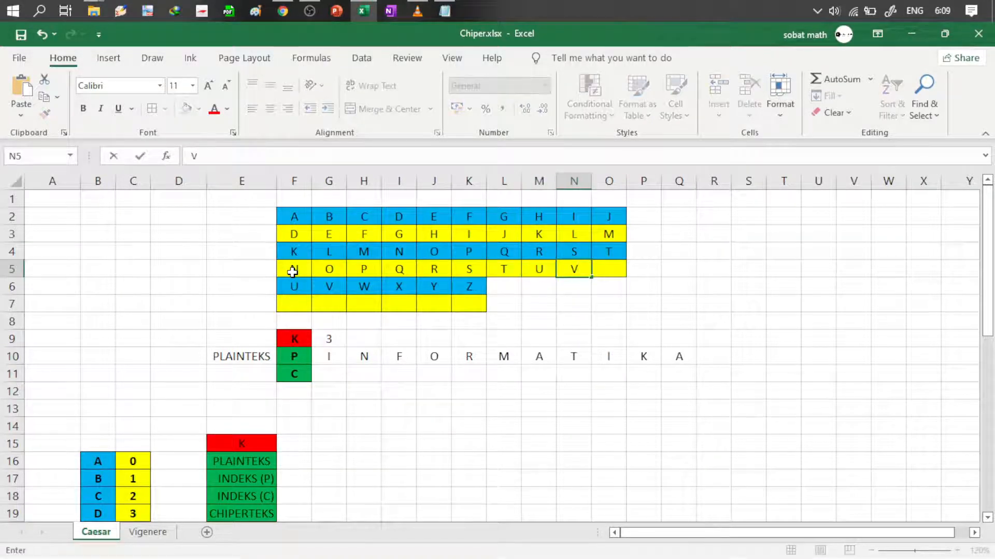
key("Tab")
type("W")
Step: Fill the last yellow row, F7:K7, with the shifted letters X, Y, Z, A, B and C
left_click(299, 299)
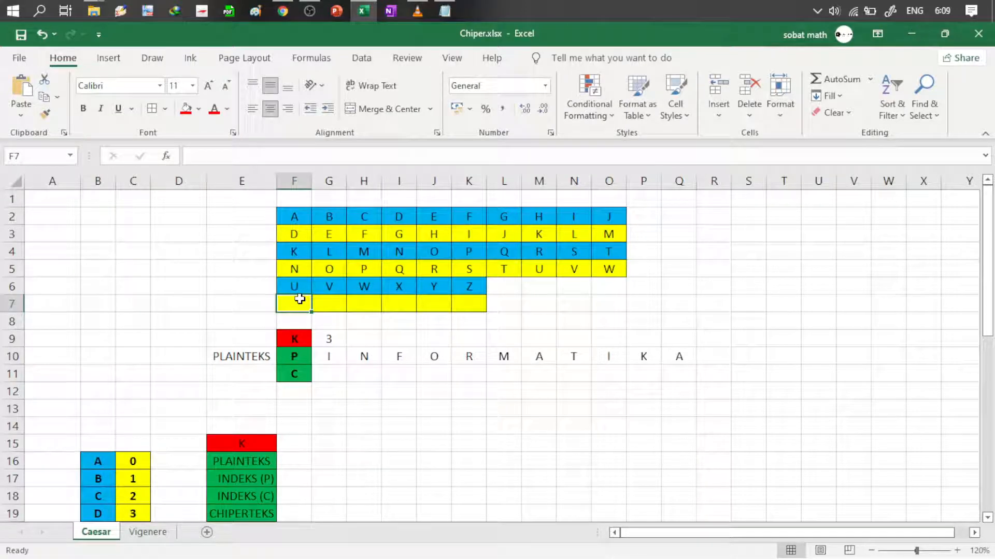
type("X")
key("Tab")
type("Y")
key("Tab")
type("Z")
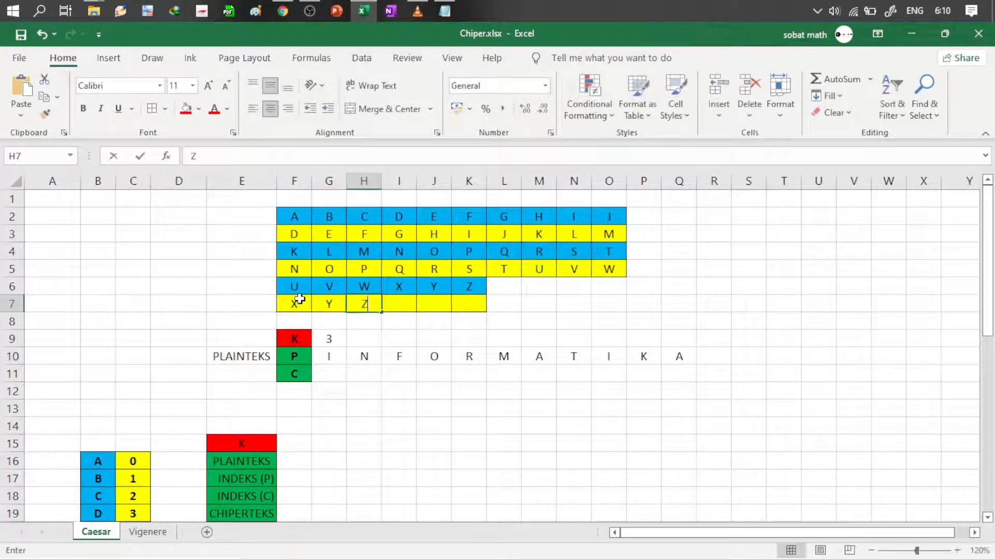
key("Tab")
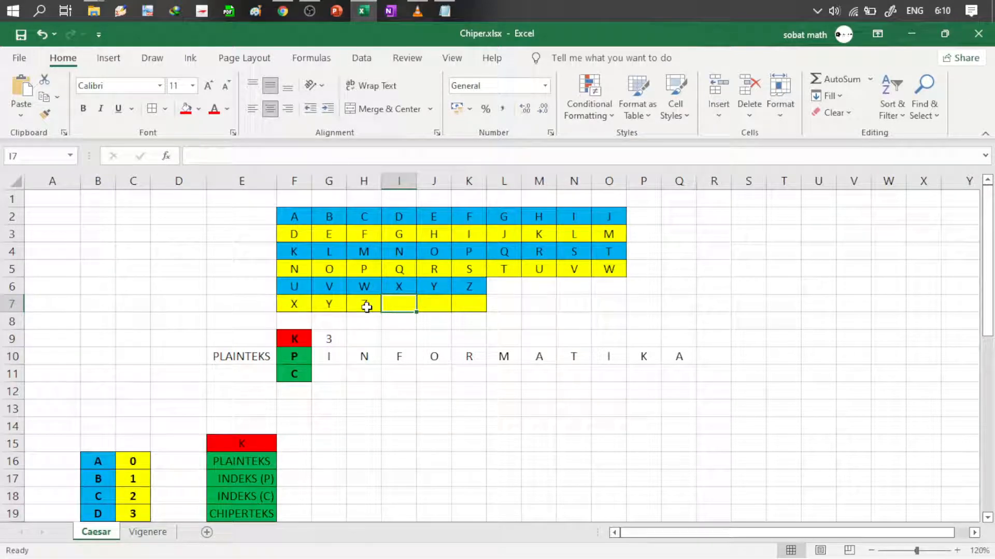
type("A")
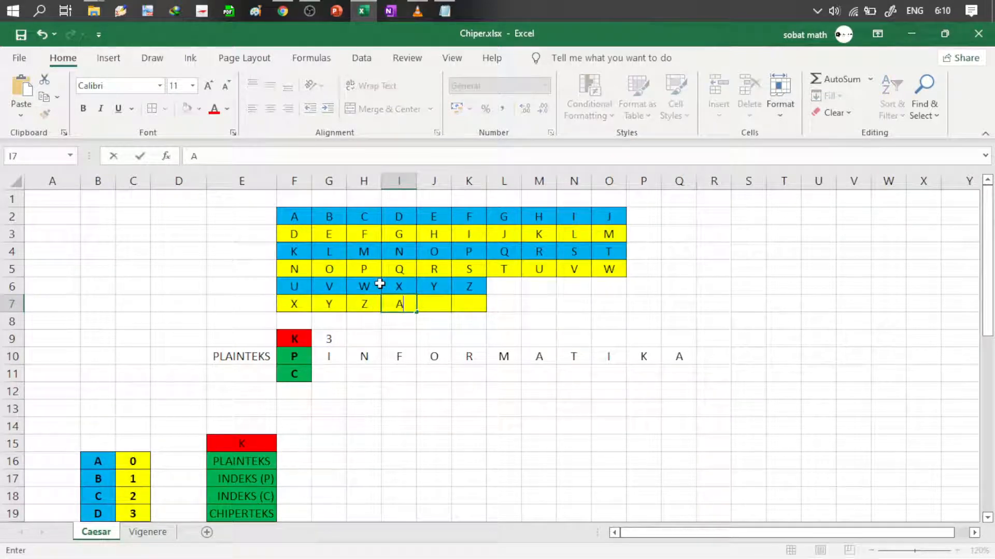
key("Tab")
type("B")
key("Tab")
type("C")
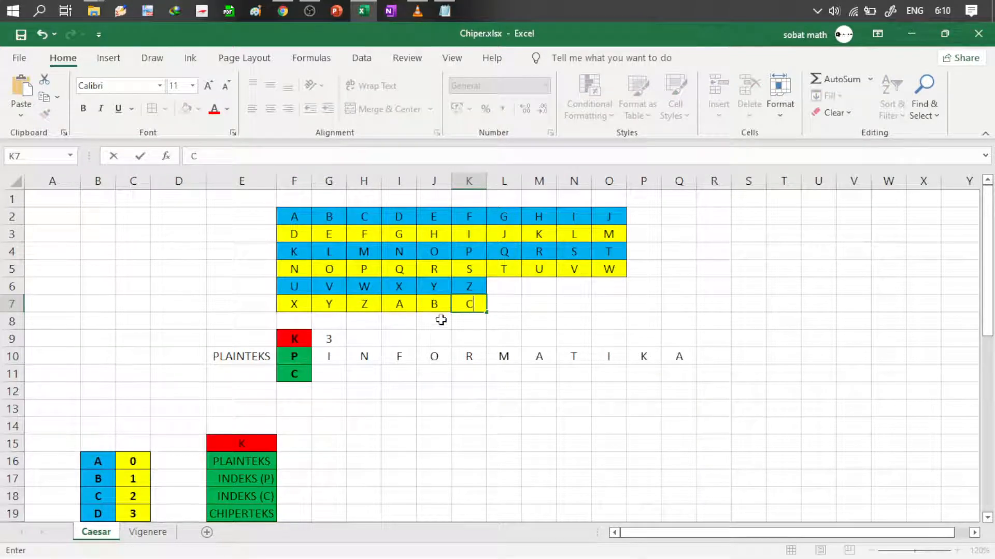
left_click(505, 282)
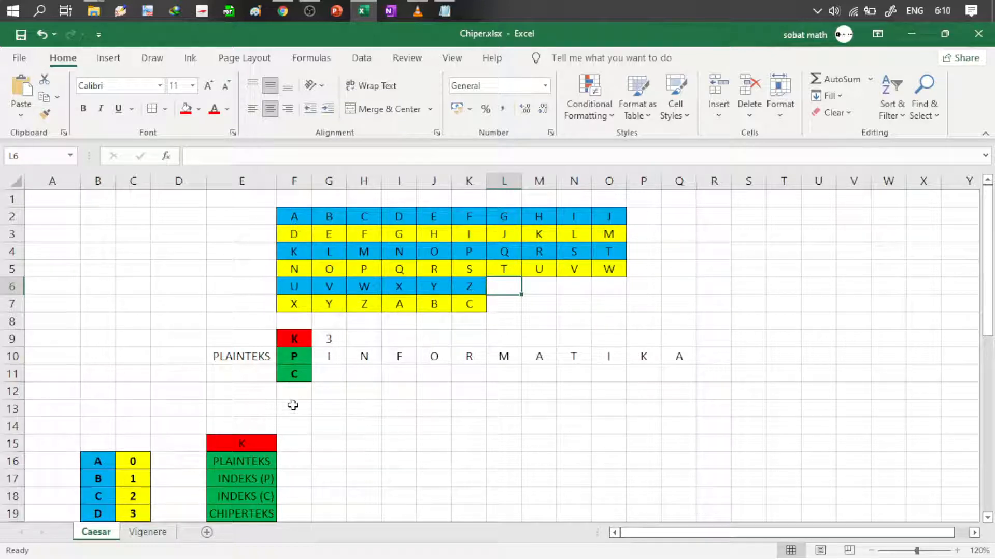
Step: Label the ciphertext row by entering CHIPERTEKS in cell E11, beneath PLAINTEKS
left_click(249, 375)
type("C")
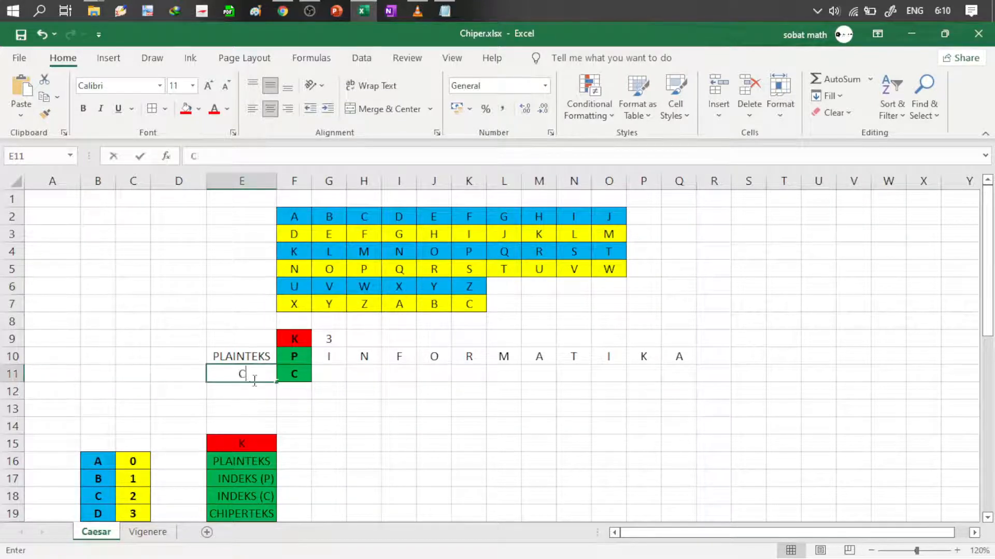
type("HIPERTE")
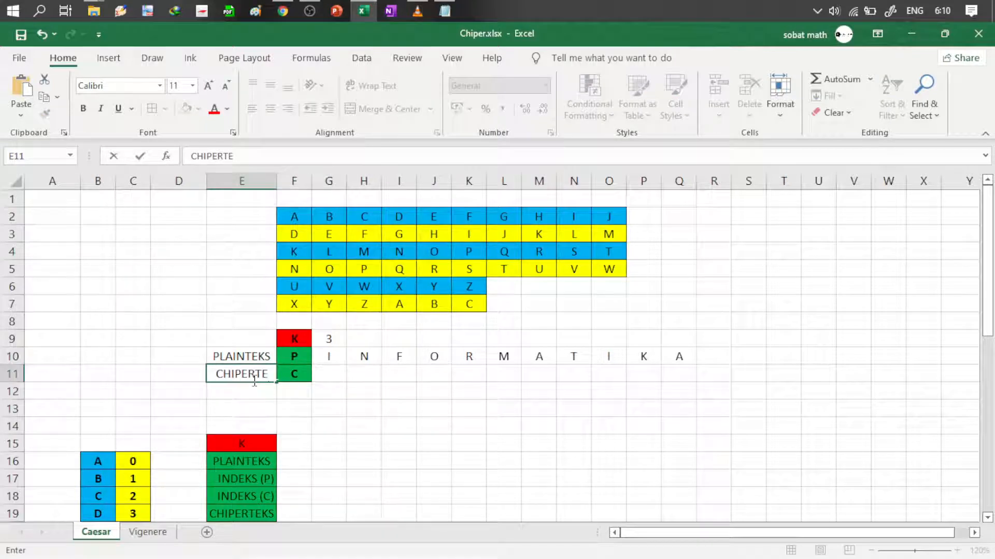
type("KS")
key("Tab")
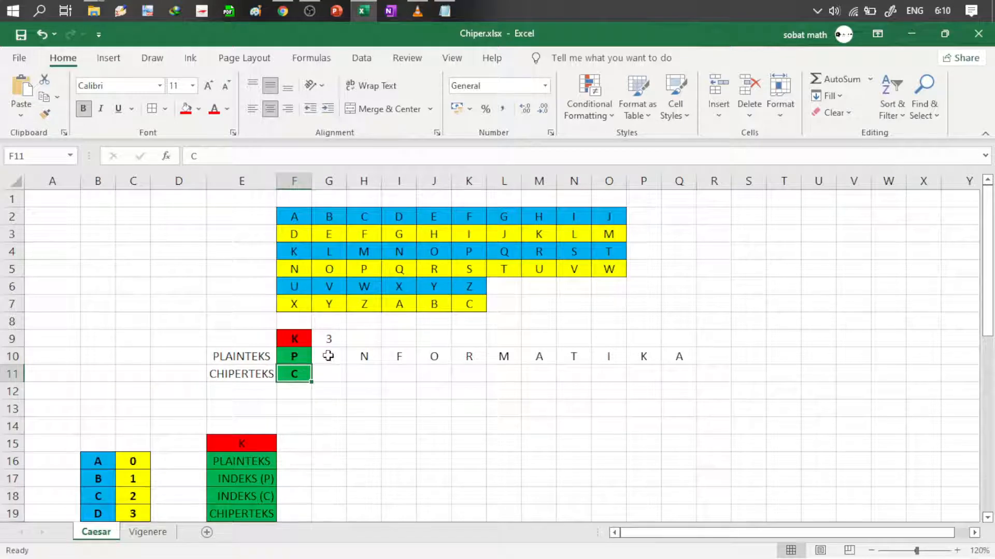
Step: Look up plaintext letters I and N in the substitution table and enter their cipher letters L and Q in G11:H11
left_click(574, 218)
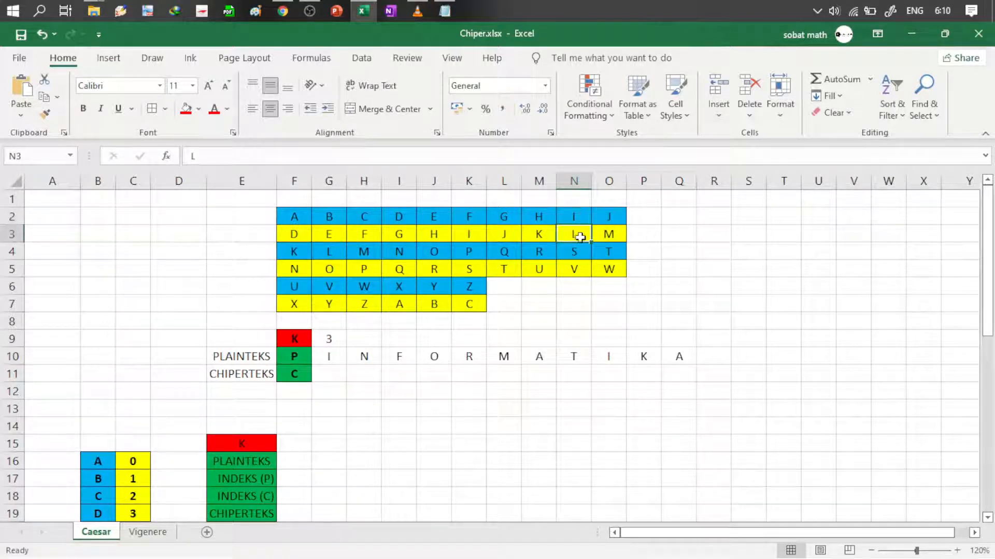
left_click(336, 379)
type("L")
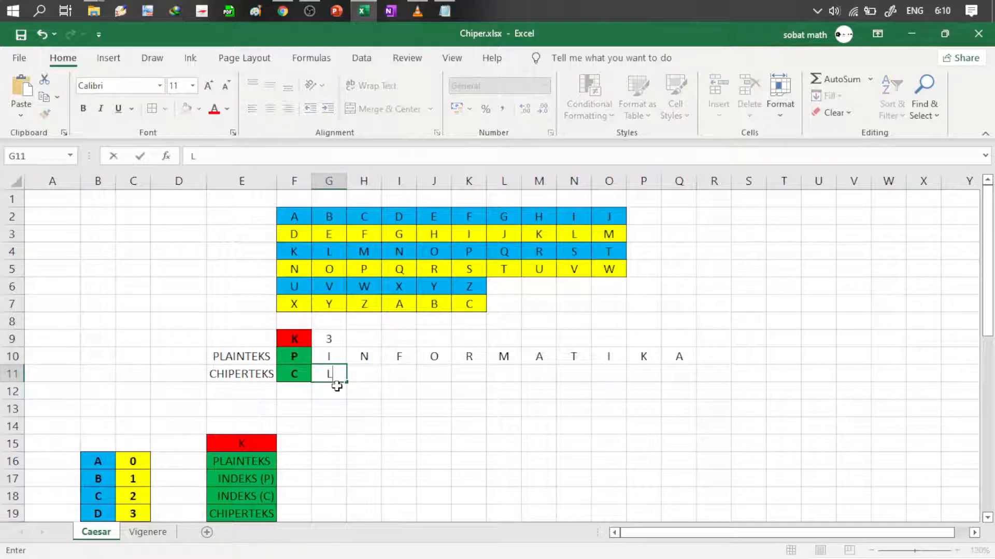
key("Tab")
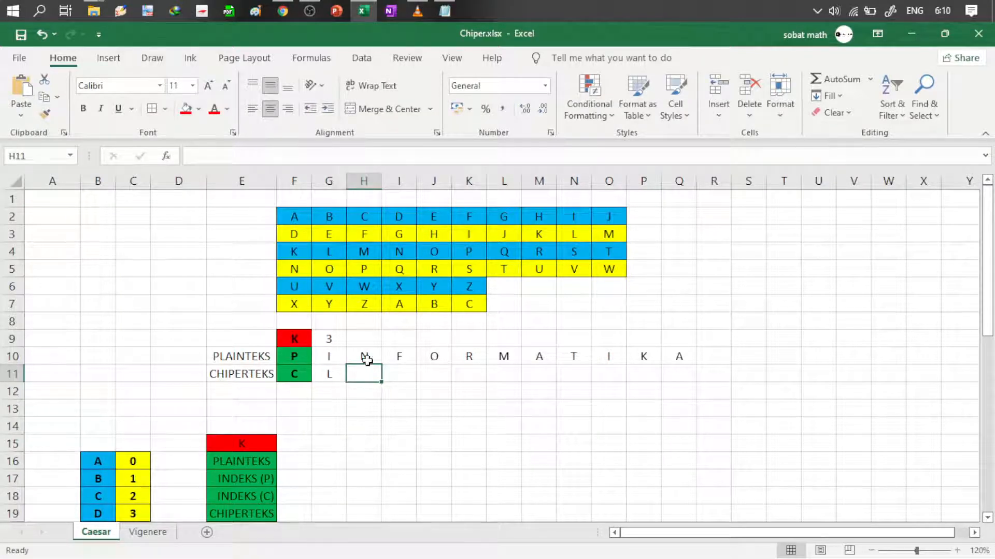
left_click(402, 251)
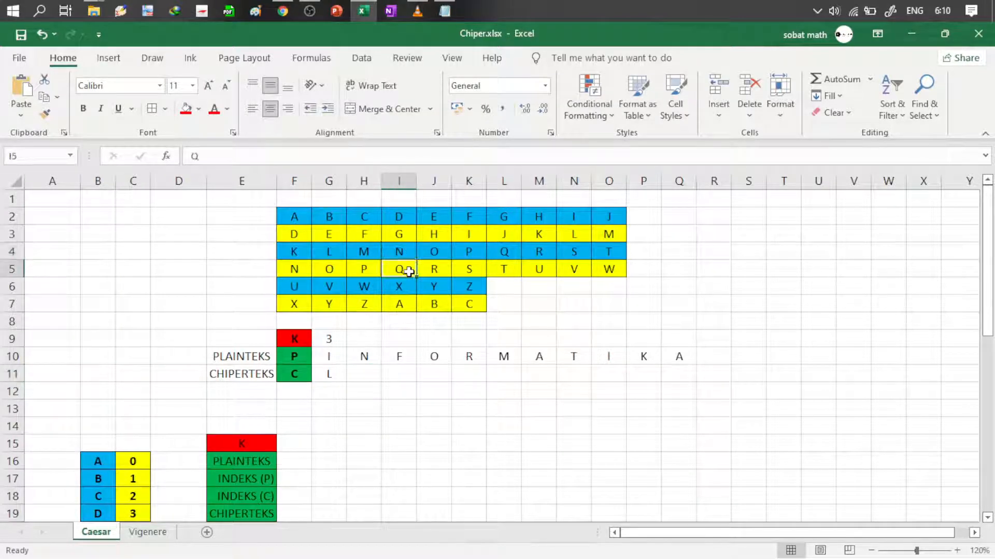
left_click(375, 376)
type("Q")
key("Tab")
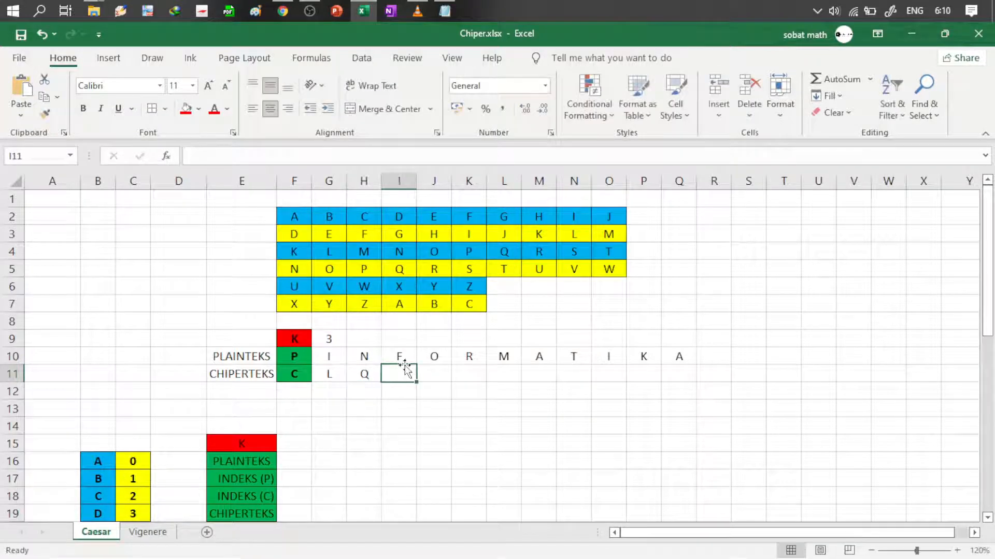
Step: Encrypt plaintext letters F and O with the substitution table, entering I in I11 and R in J11
left_click(468, 214)
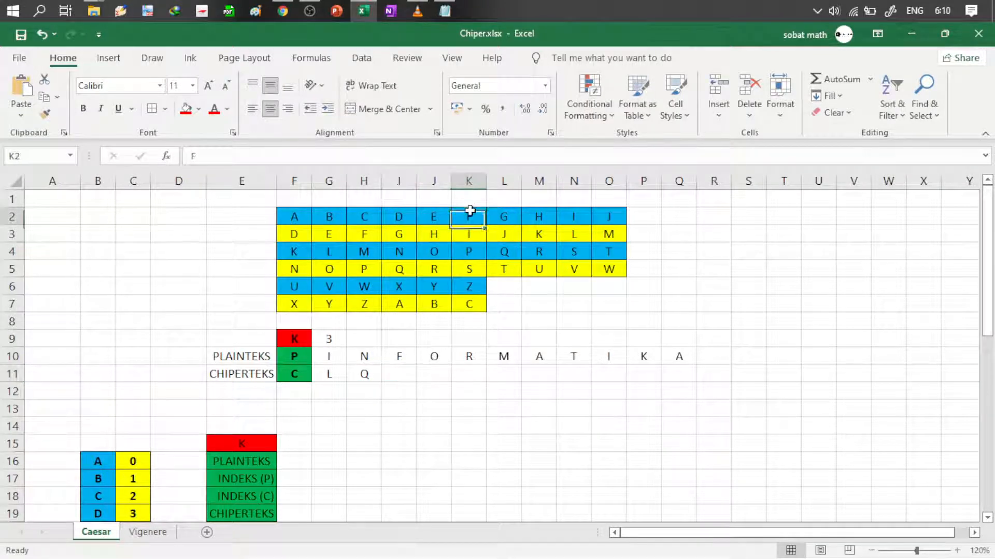
left_click(479, 229)
left_click(405, 369)
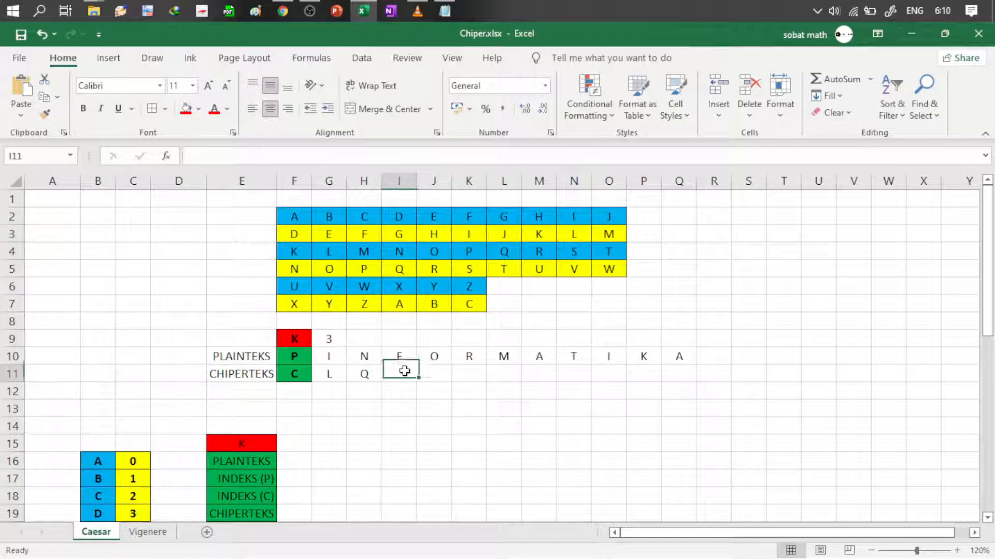
key("Tab")
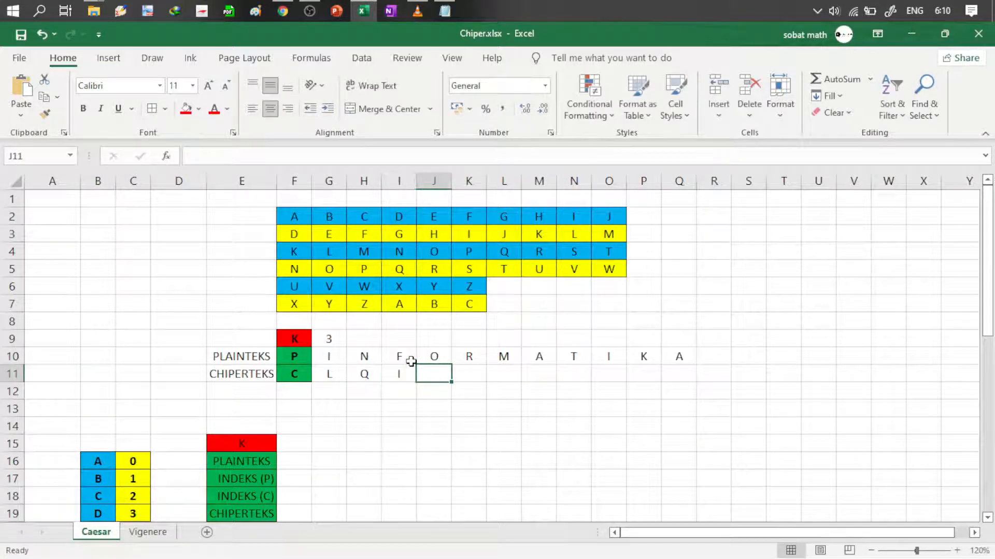
left_click_drag(434, 252, 435, 268)
left_click(443, 374)
type("R")
key("Tab")
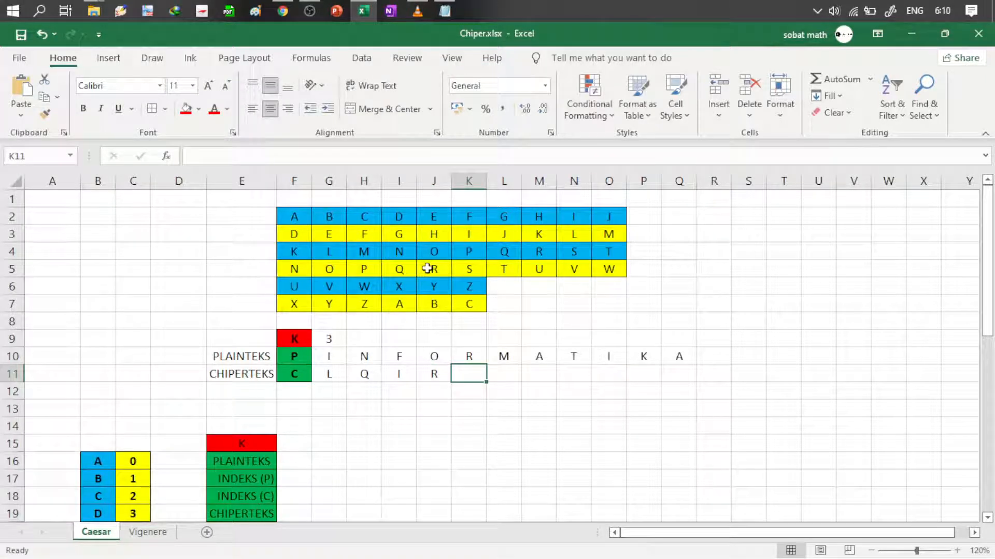
Step: Encrypt plaintext letters R and M with the substitution table, entering U in K11 and P in L11
left_click(541, 253)
left_click_drag(545, 254, 544, 269)
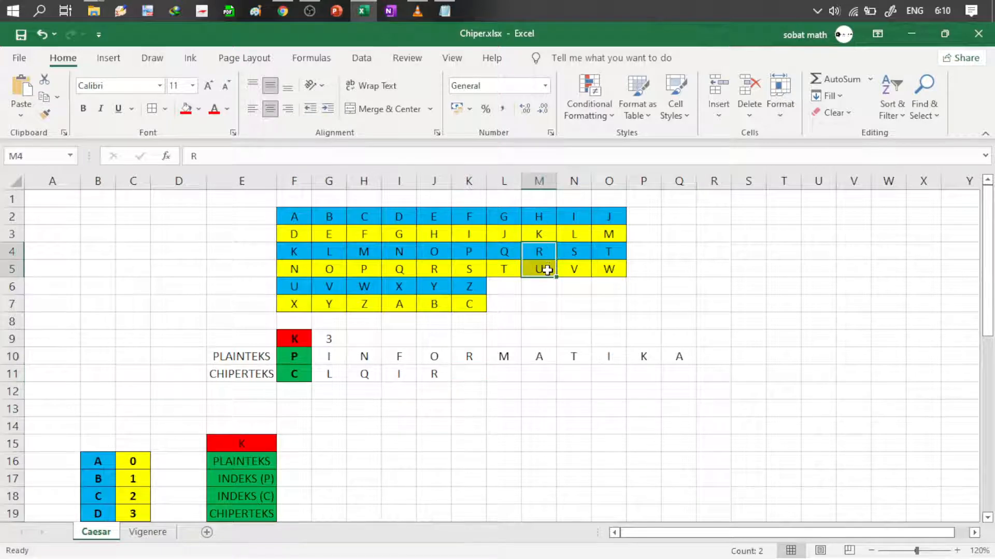
left_click(470, 375)
type("U")
key("Tab")
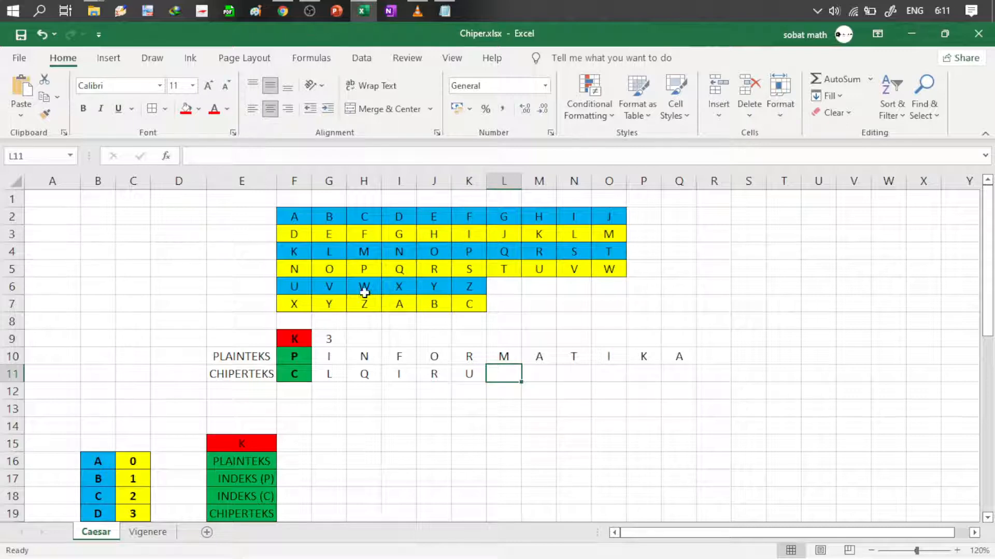
left_click_drag(362, 251, 368, 269)
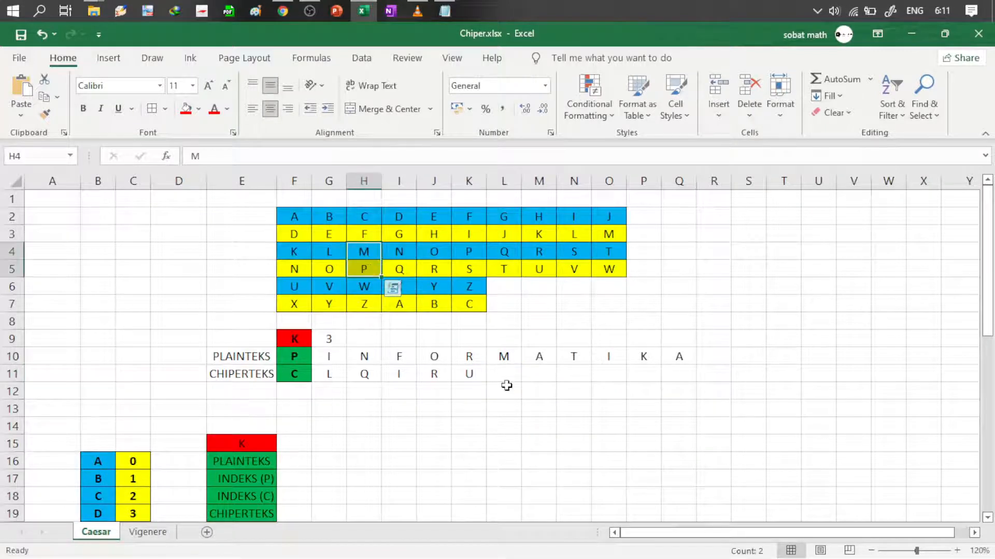
left_click(507, 379)
type("P")
key("Tab")
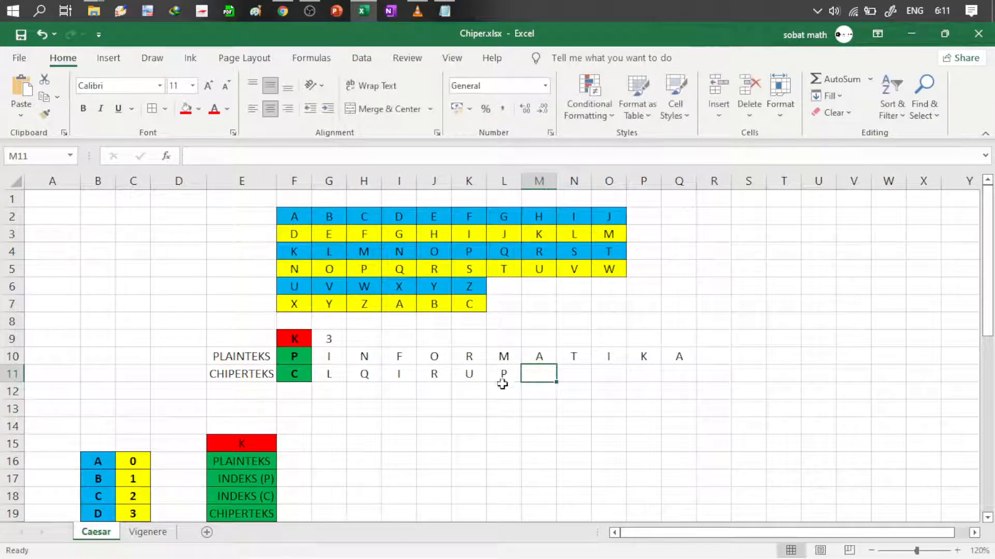
Step: Encrypt plaintext letters A and T with the substitution table, entering D in M11 and W in N11
left_click(303, 224)
left_click_drag(303, 224, 305, 237)
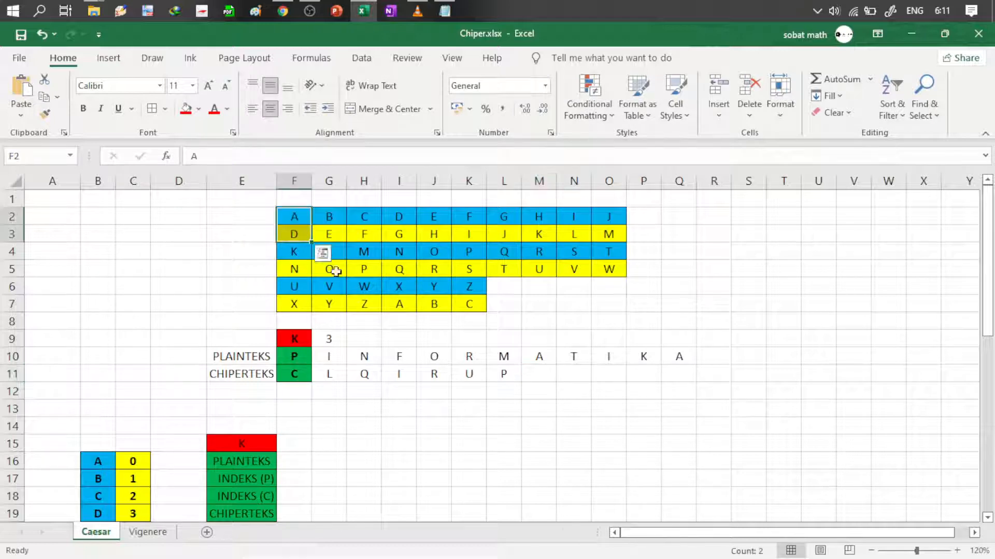
left_click(536, 375)
type("D")
key("Tab")
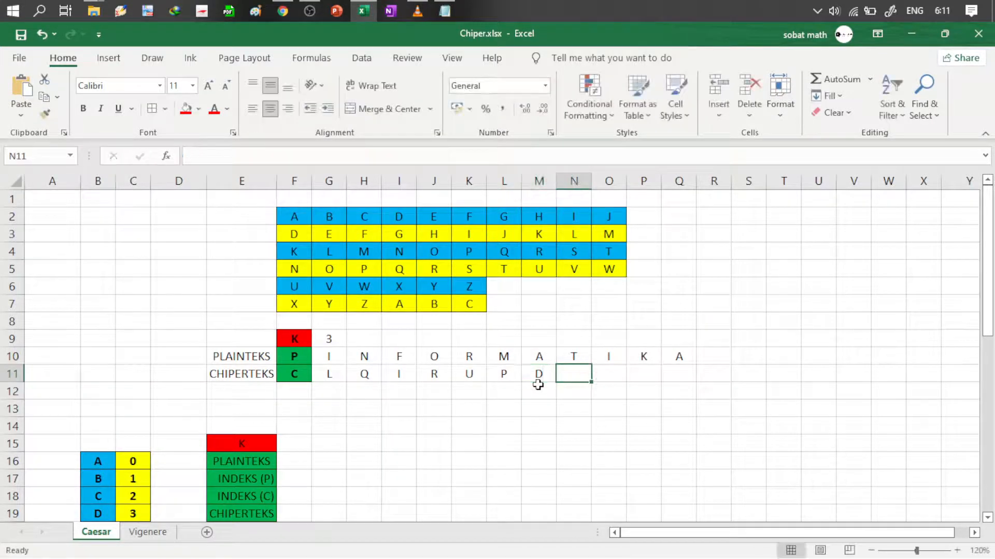
left_click_drag(593, 256, 604, 268)
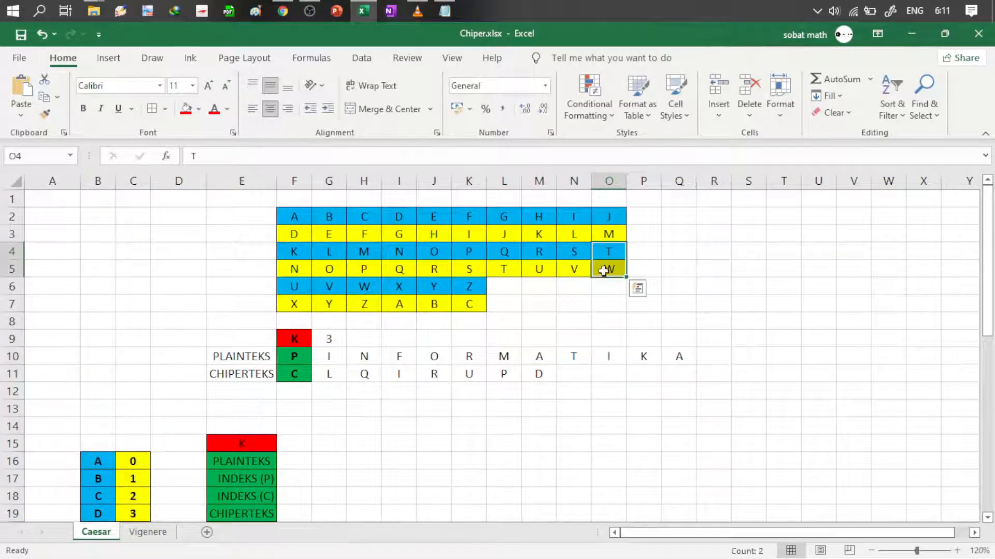
left_click(562, 373)
type("W")
key("Tab")
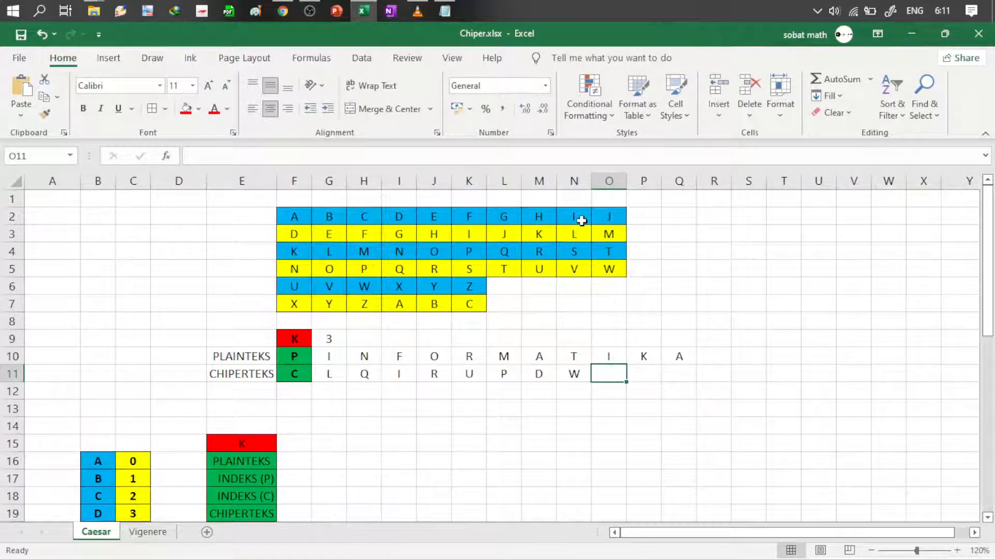
Step: Encrypt the last plaintext letters I, K and A, entering L, N and D in cells O11:Q11
left_click_drag(581, 221, 583, 234)
double_click(604, 382)
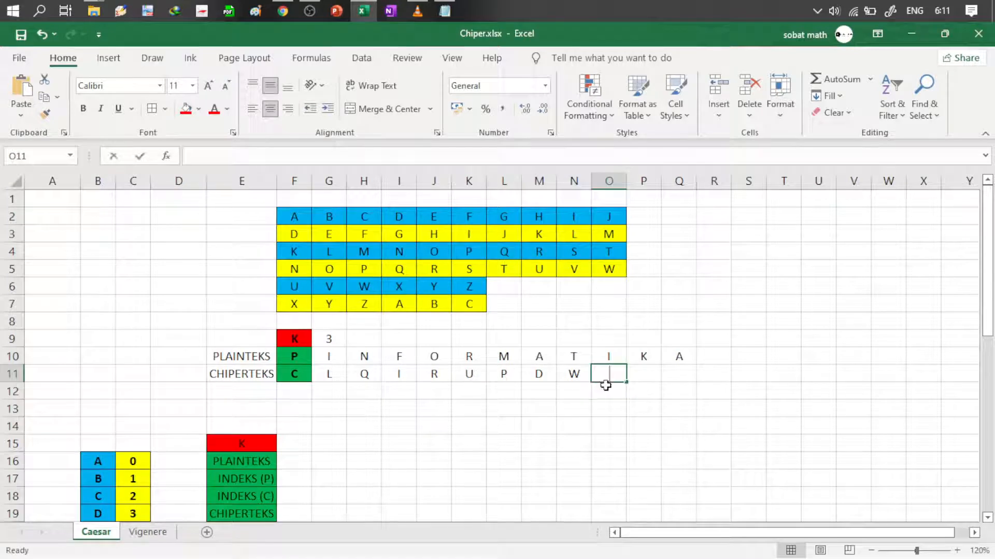
type("L")
key("Tab")
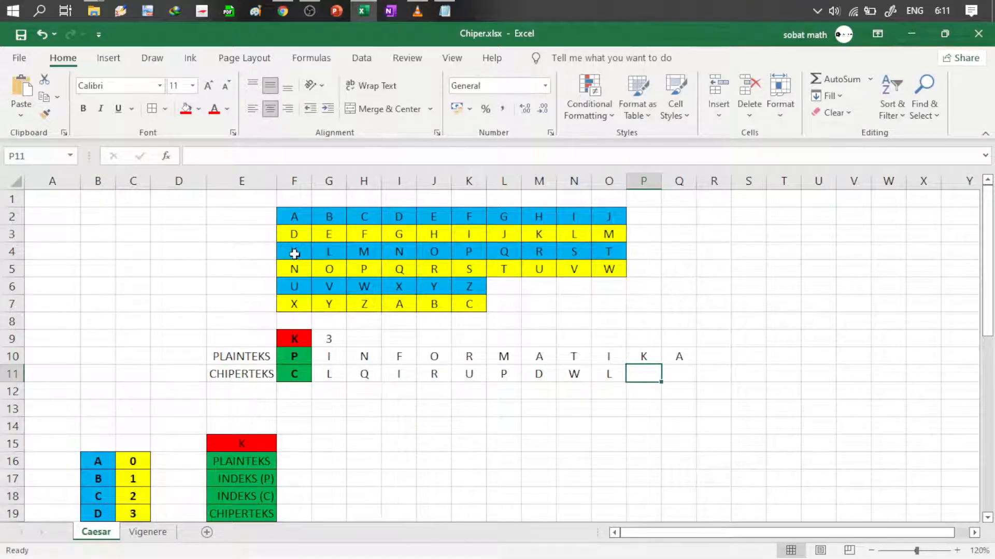
left_click_drag(294, 254, 297, 266)
left_click(641, 374)
type("N")
key("Tab")
type("D")
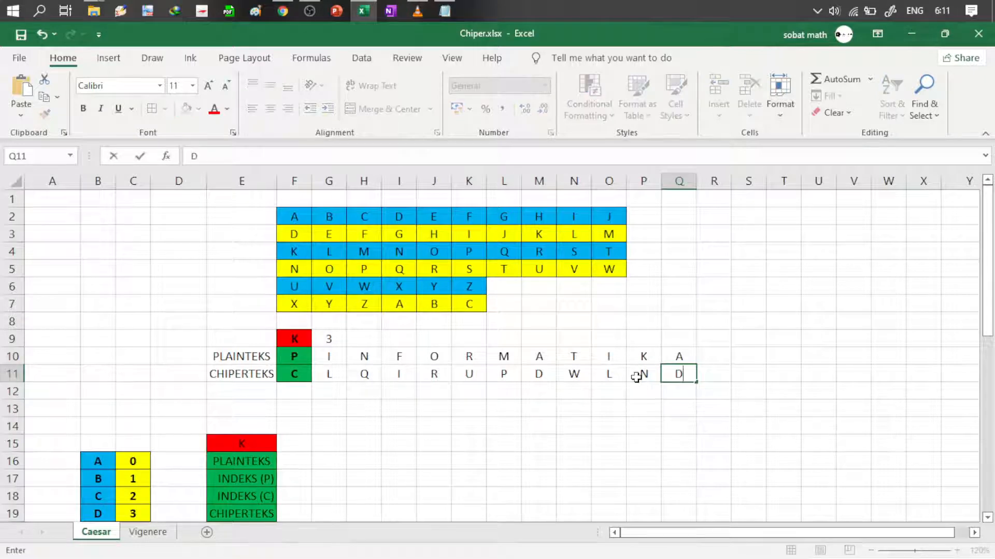
key("Return")
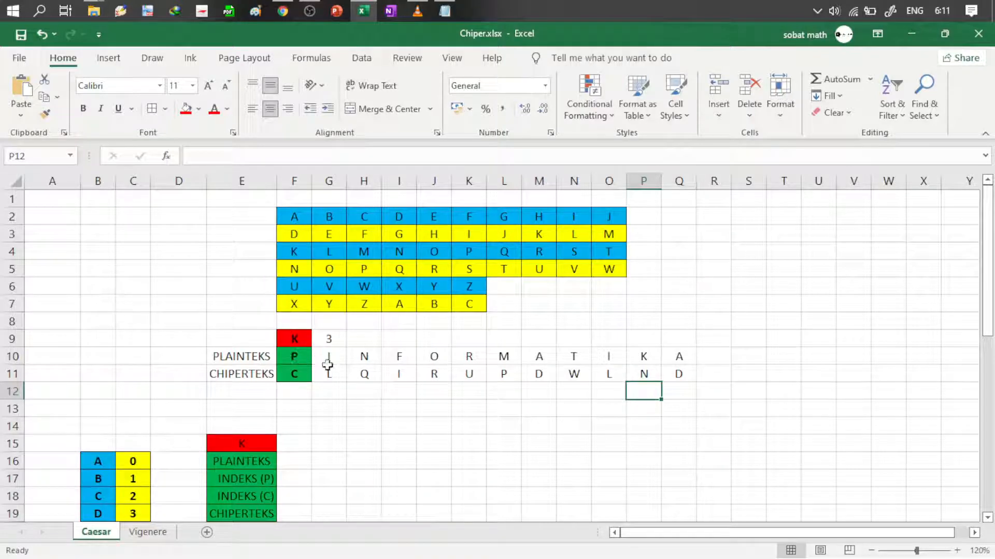
Step: Review the plaintext in G10:Q10, the ciphertext in row 11 and the substitution table above them
left_click_drag(328, 355, 682, 356)
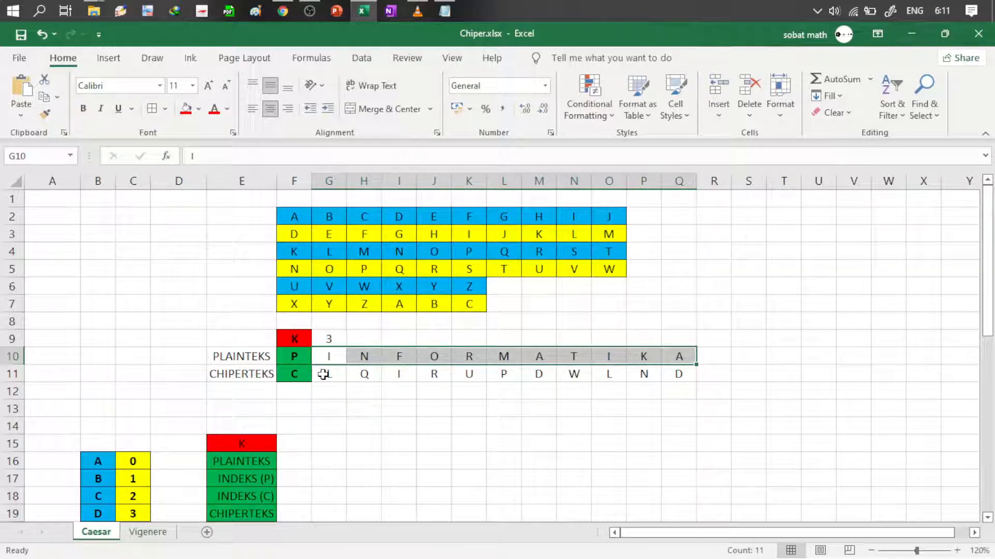
left_click_drag(323, 374, 682, 374)
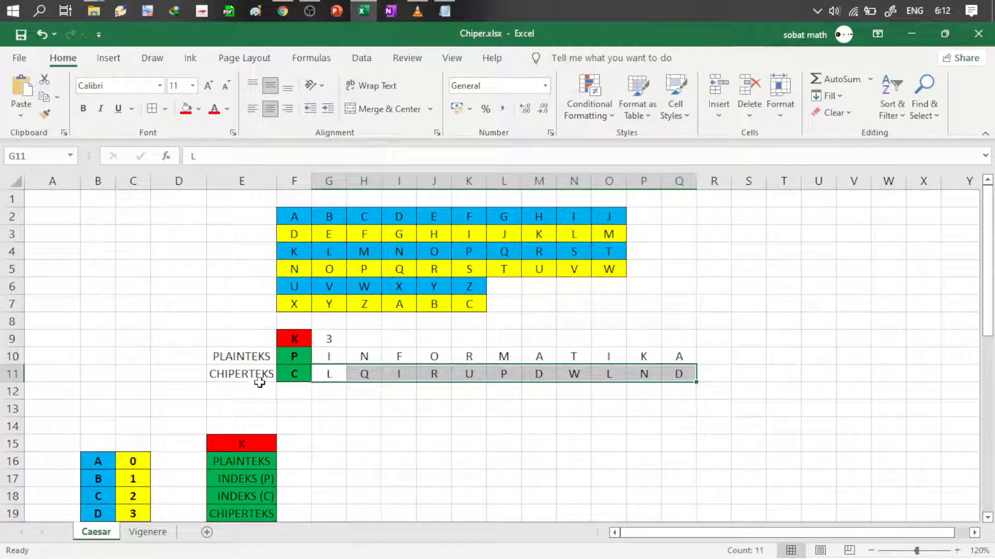
left_click(9, 374)
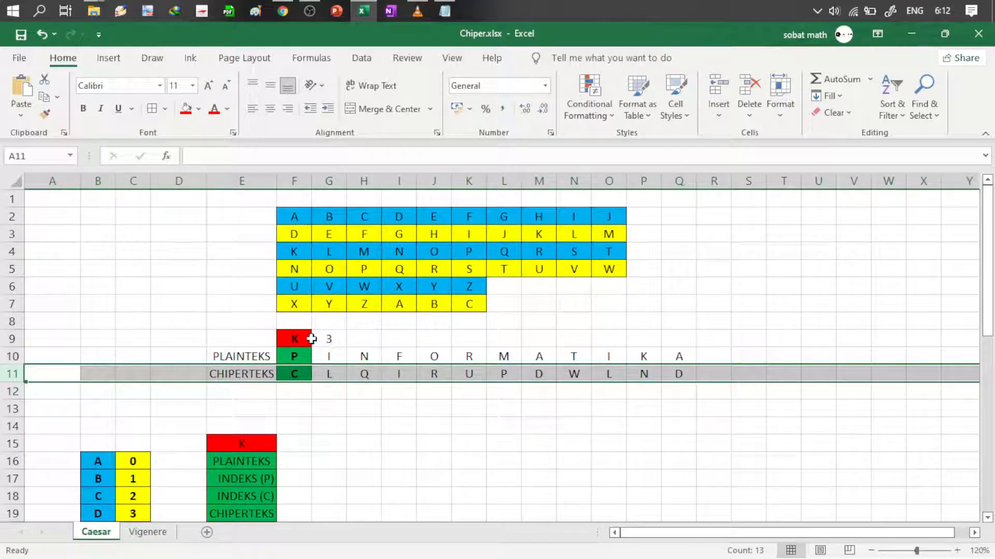
left_click_drag(281, 213, 600, 309)
left_click(401, 410)
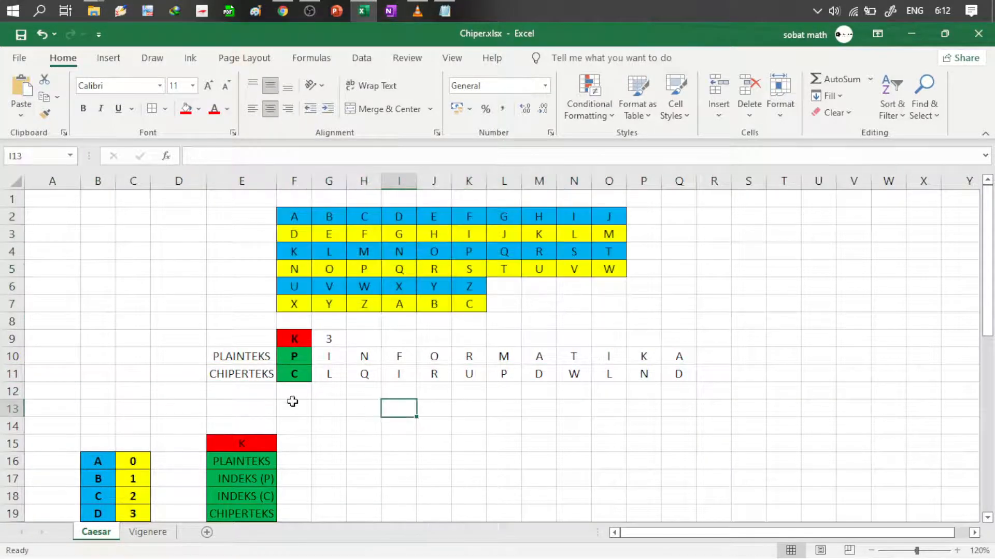
Step: Copy the green P label from F10 to F12 to start a decryption row below the ciphertext
left_click(291, 392)
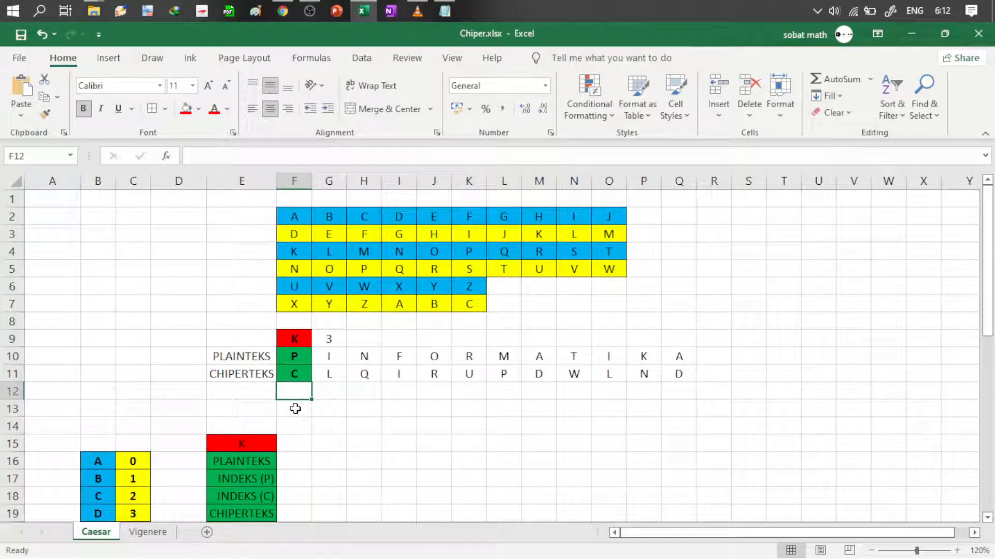
left_click(304, 360)
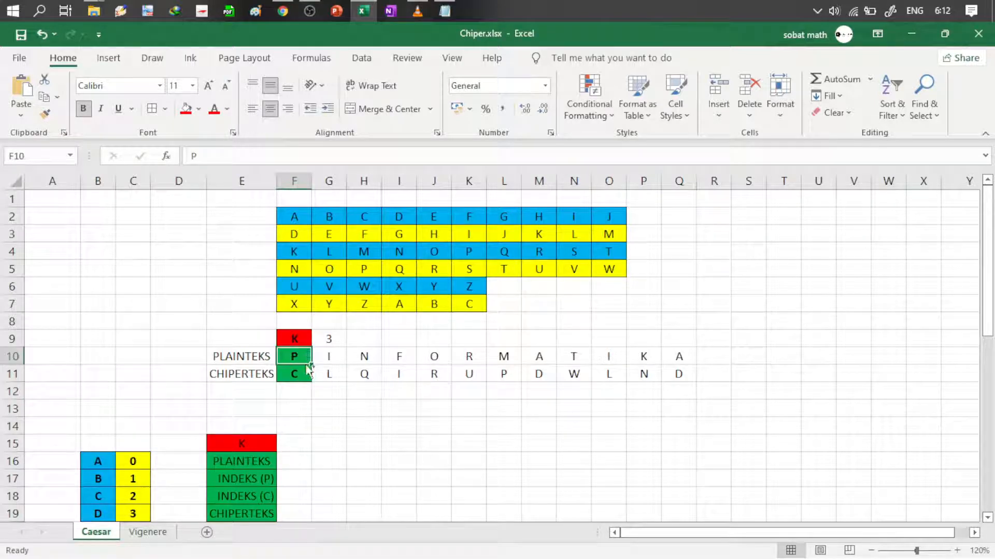
key("ctrl+c")
left_click(295, 394)
key("ctrl+v")
left_click(322, 386)
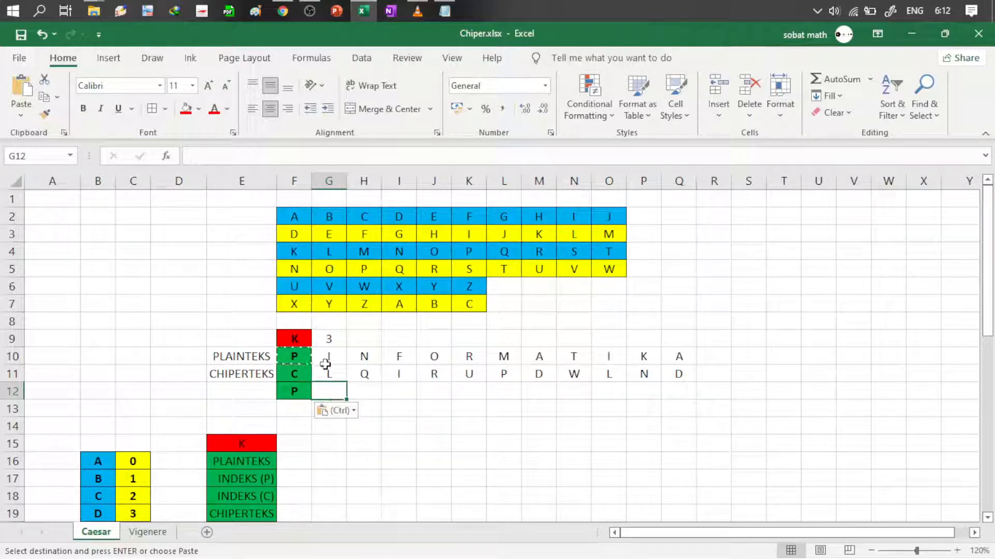
key("Escape")
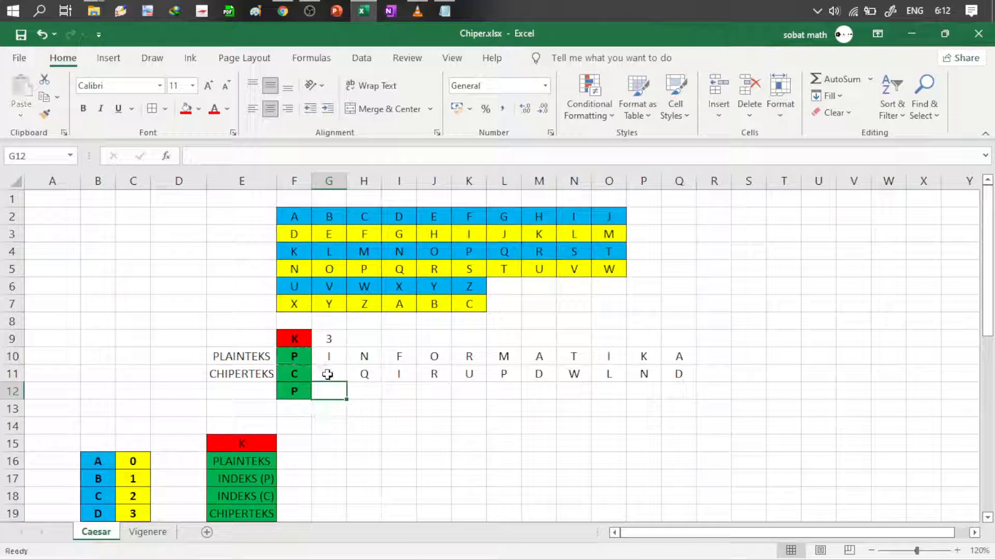
Step: Decrypt the first ciphertext letter L with the substitution table, entering I in G12
left_click(12, 374)
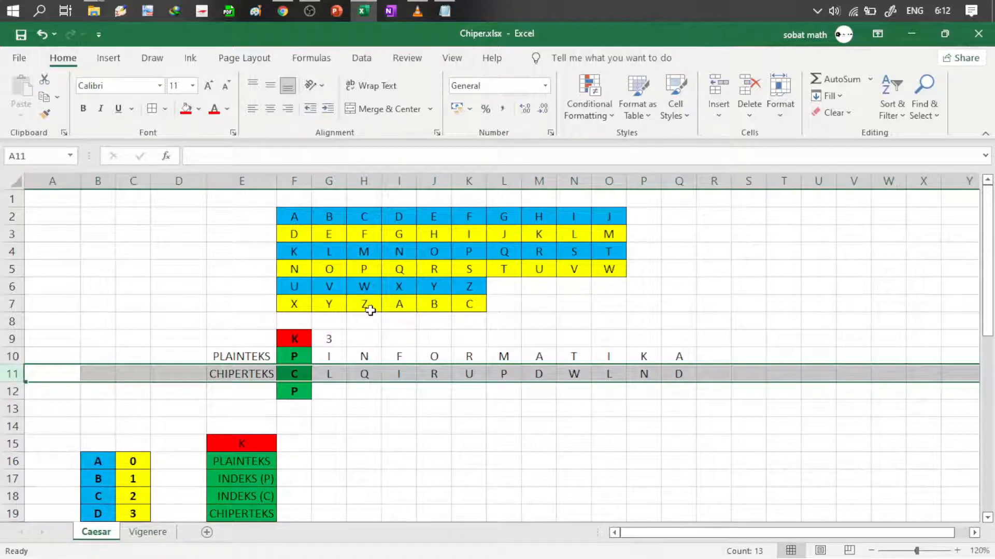
left_click(329, 392)
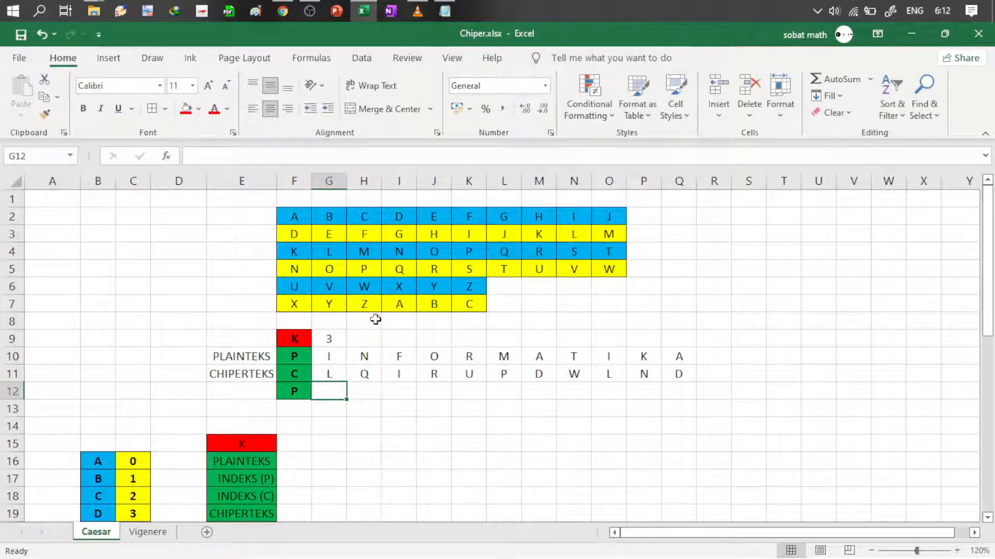
left_click(329, 374)
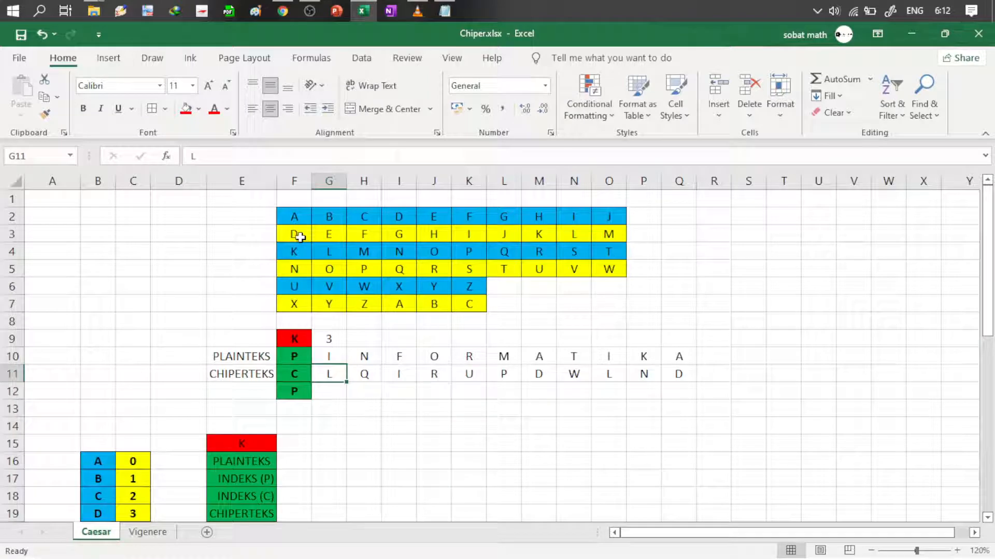
left_click(579, 235)
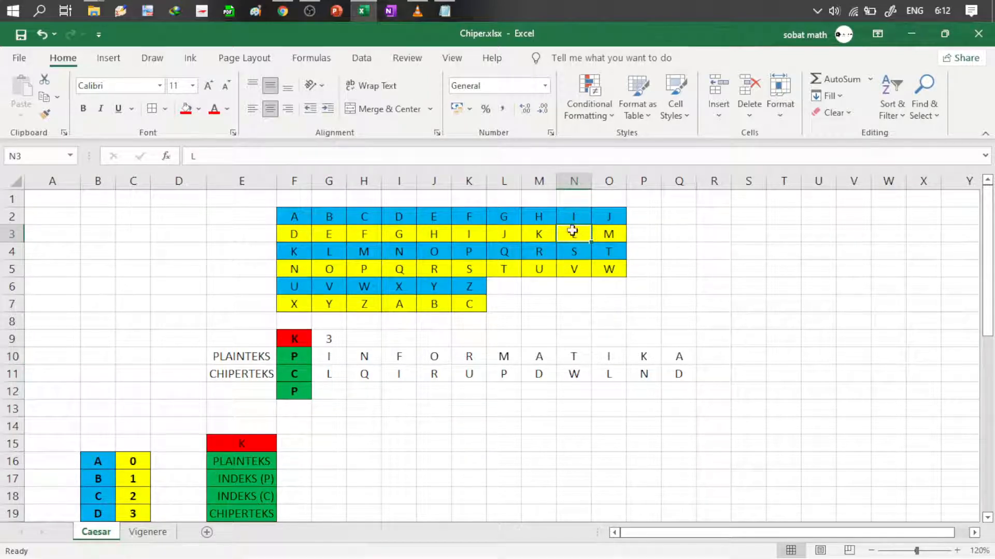
left_click_drag(573, 236, 573, 215)
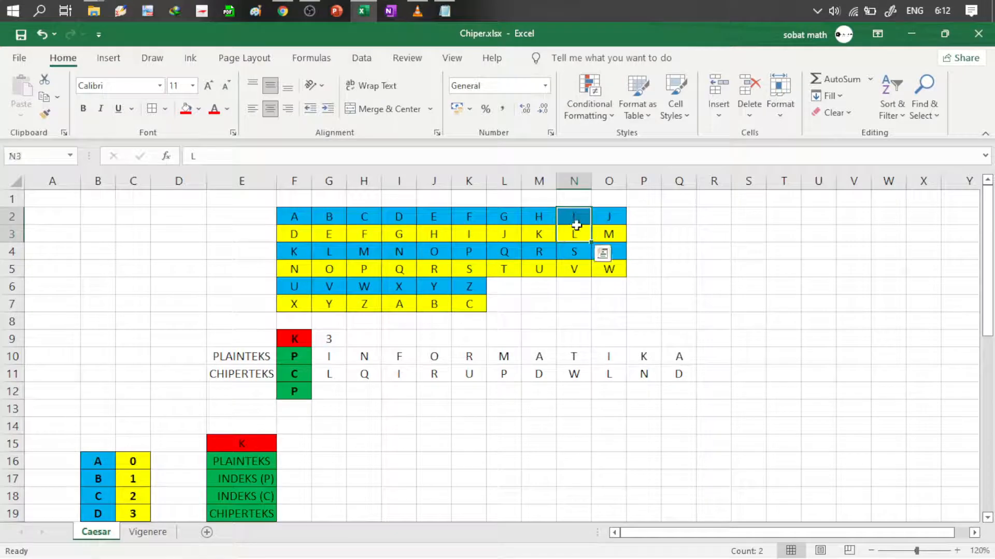
left_click(334, 395)
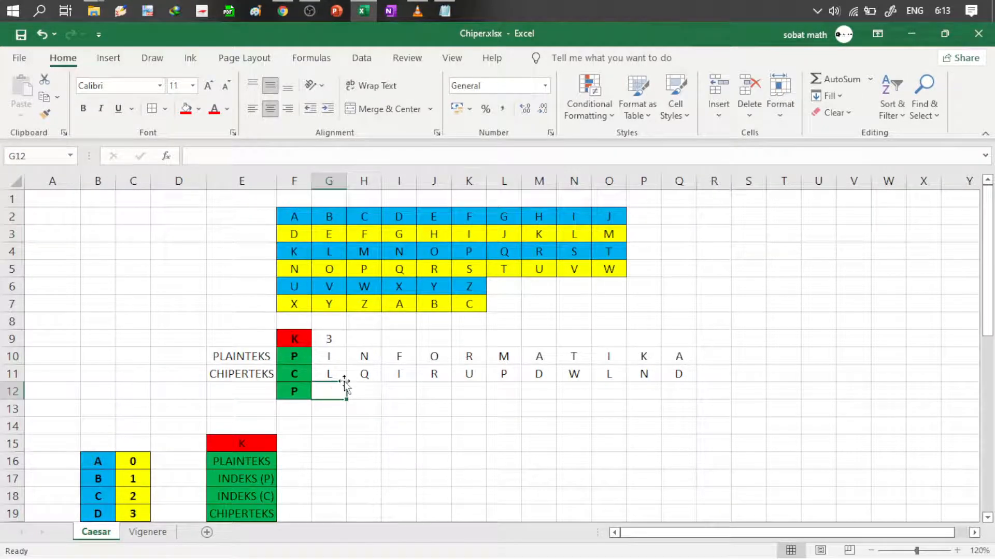
type("I")
key("Tab")
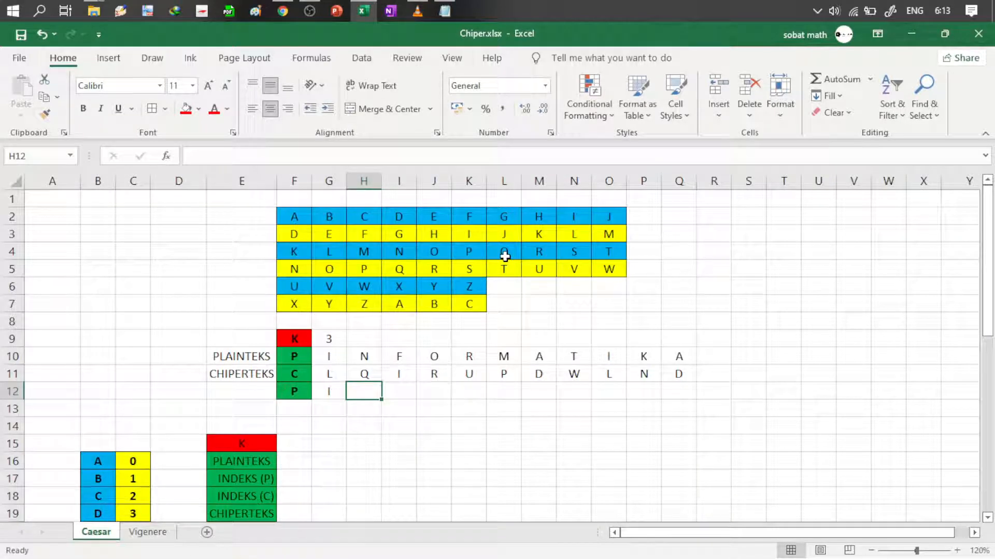
Step: Decrypt ciphertext letters Q and I with the substitution table, entering N in H12 and F in I12
left_click_drag(399, 269, 399, 252)
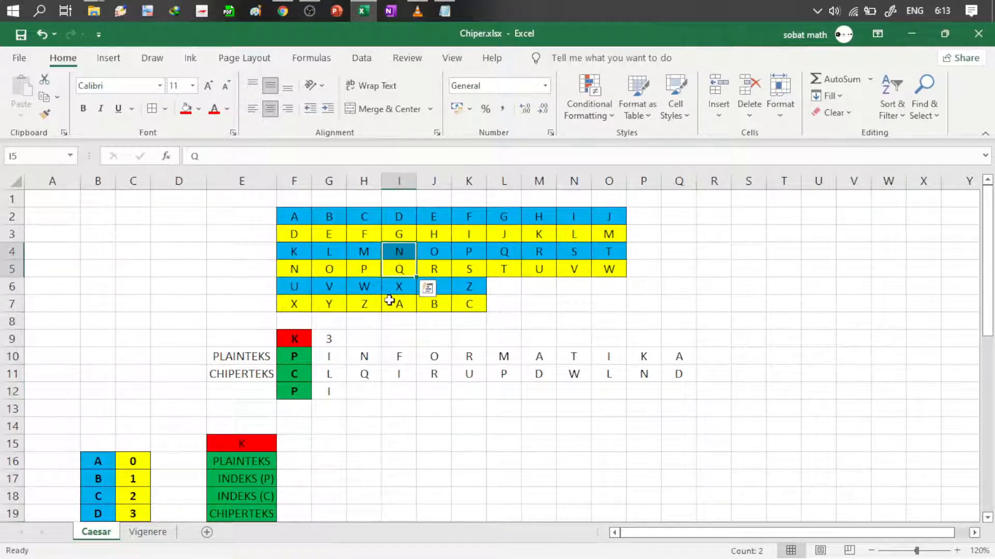
left_click(364, 390)
type("N")
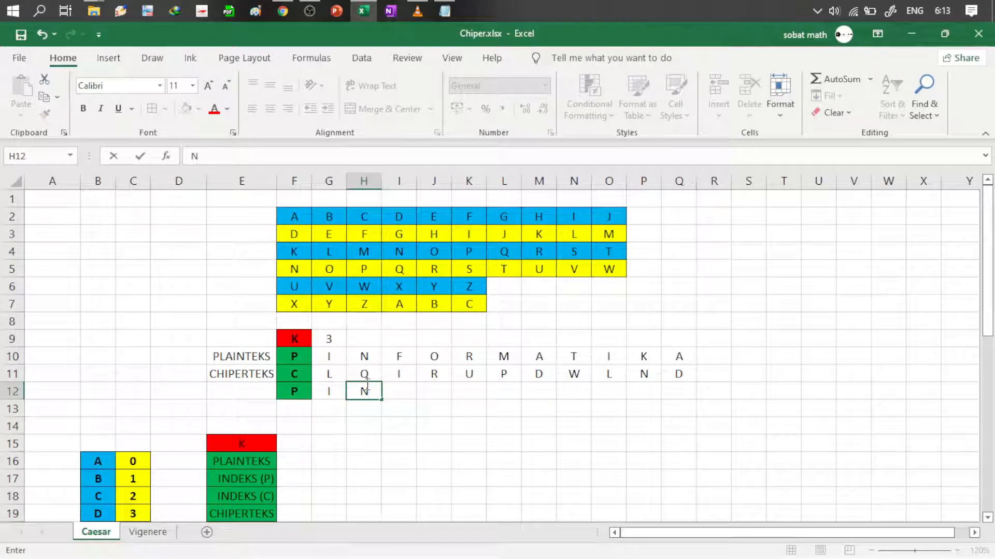
key("Tab")
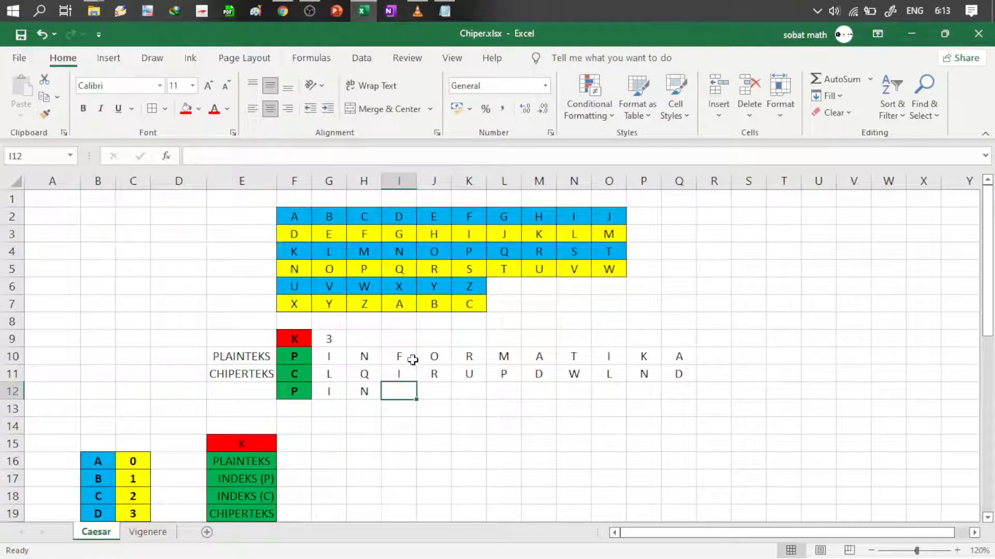
left_click(478, 232)
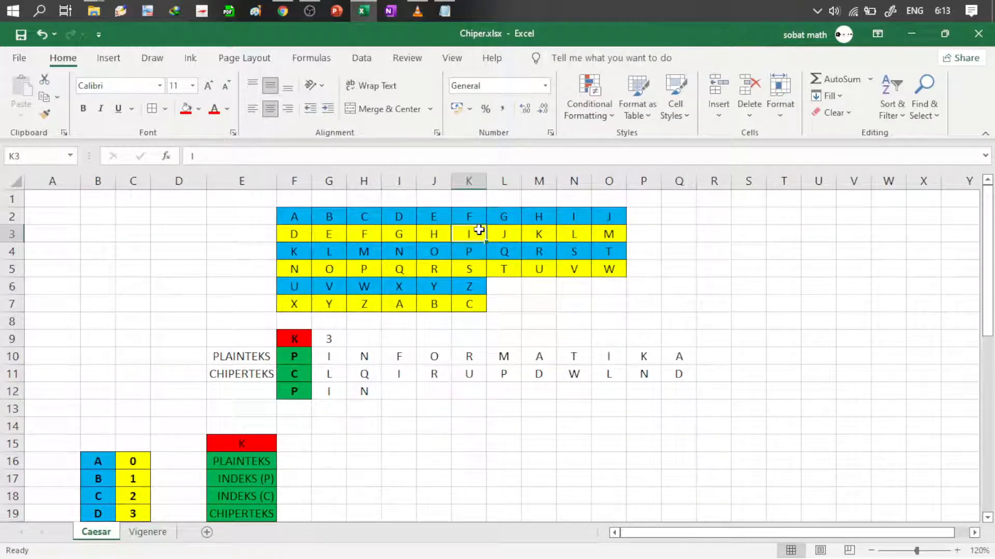
left_click_drag(478, 233, 473, 218)
double_click(400, 392)
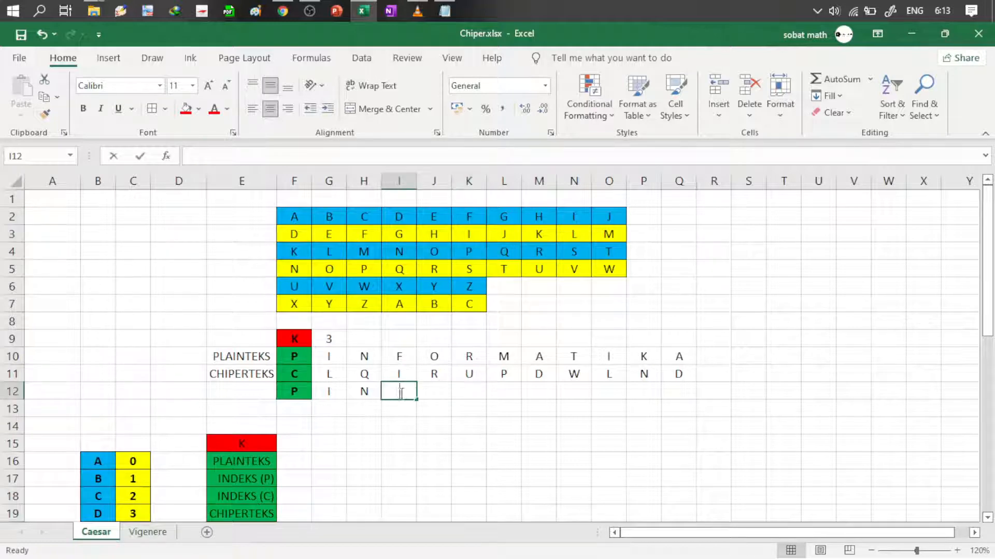
type("F")
key("Tab")
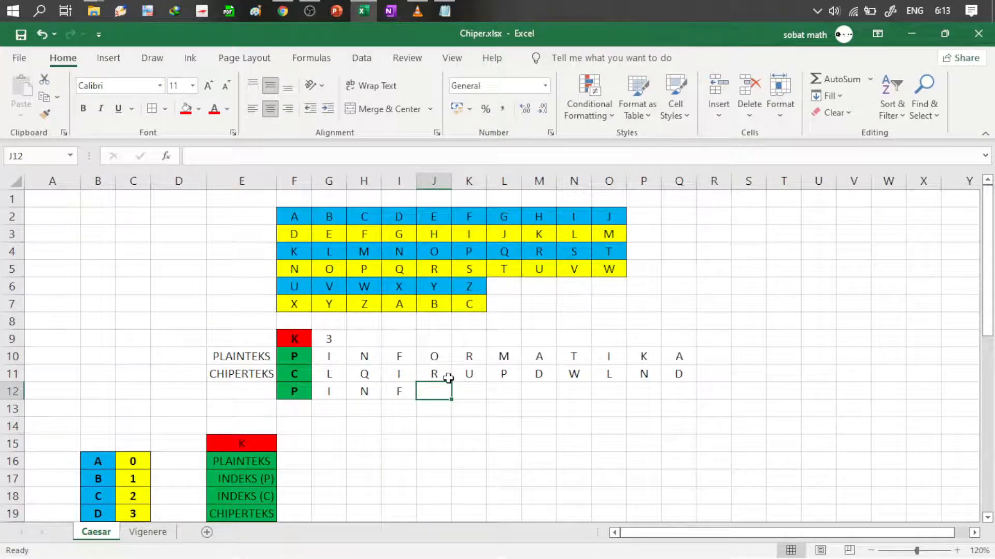
Step: Decrypt ciphertext letters R, U and P, entering O, R and M in cells J12:L12
type("O")
key("Tab")
type("R")
key("Tab")
type("M")
key("Tab")
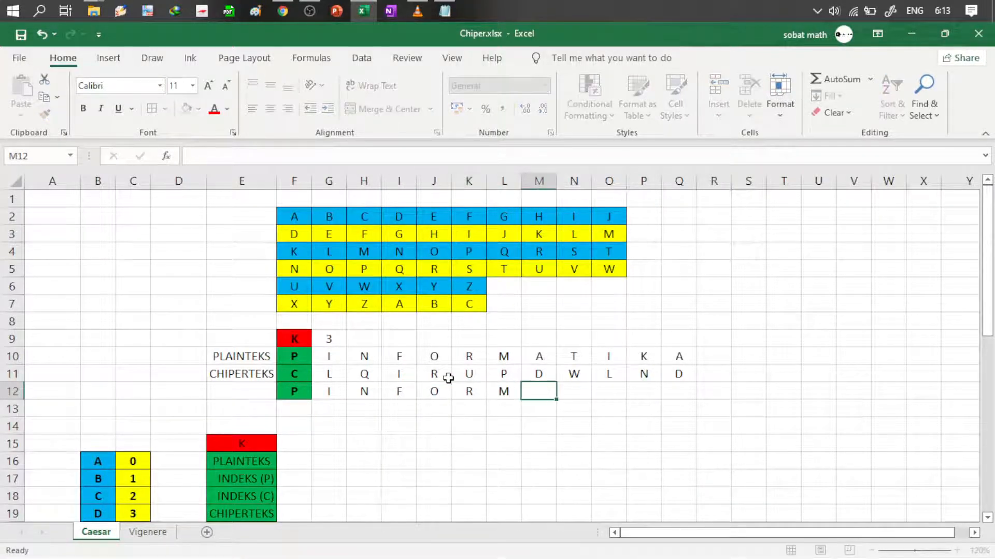
Step: Decrypt the remaining ciphertext letters D, W, L, N and D, entering A, T, I, K and A in cells M12:Q12
type("A")
key("Tab")
type("T")
key("Tab")
type("I")
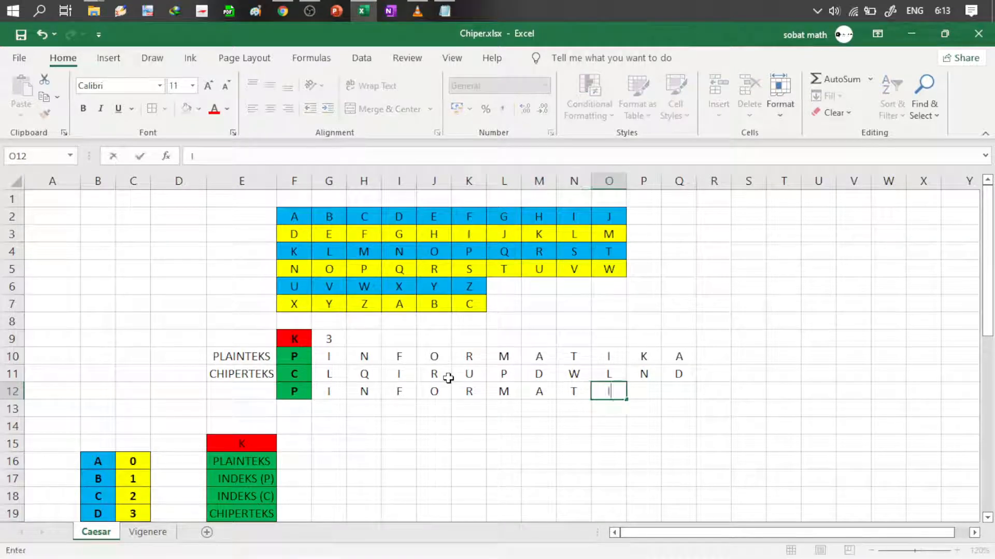
key("Tab")
type("K")
key("Tab")
type("A")
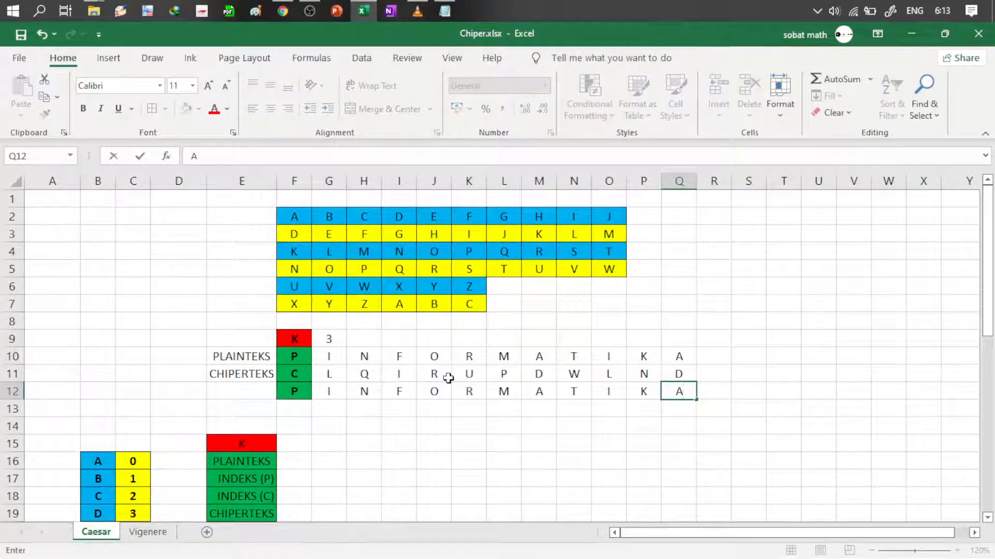
key("Return")
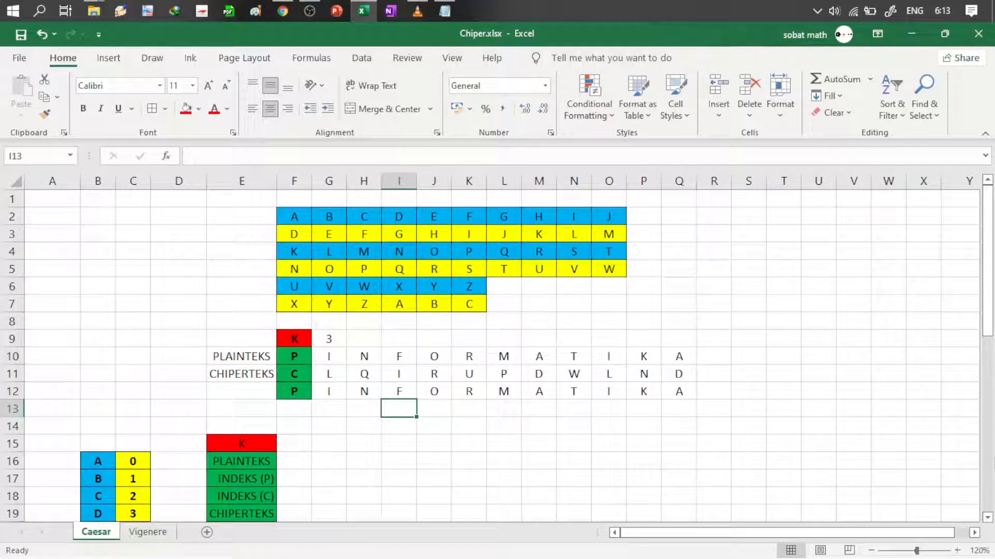
Step: Review the letter-to-index table, checking the letters in B16:B41 and their index numbers in C16:C41
left_click_drag(991, 275, 990, 375)
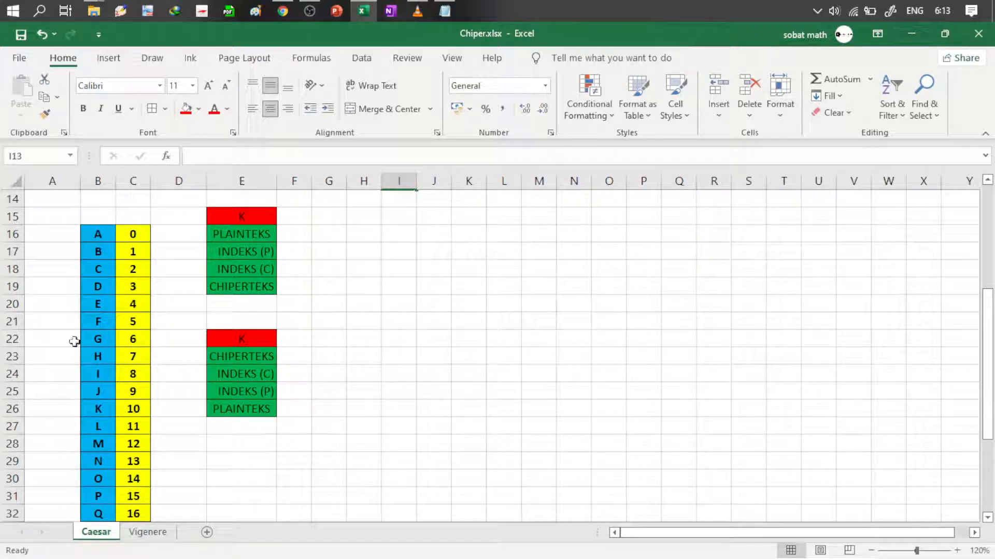
left_click(102, 238)
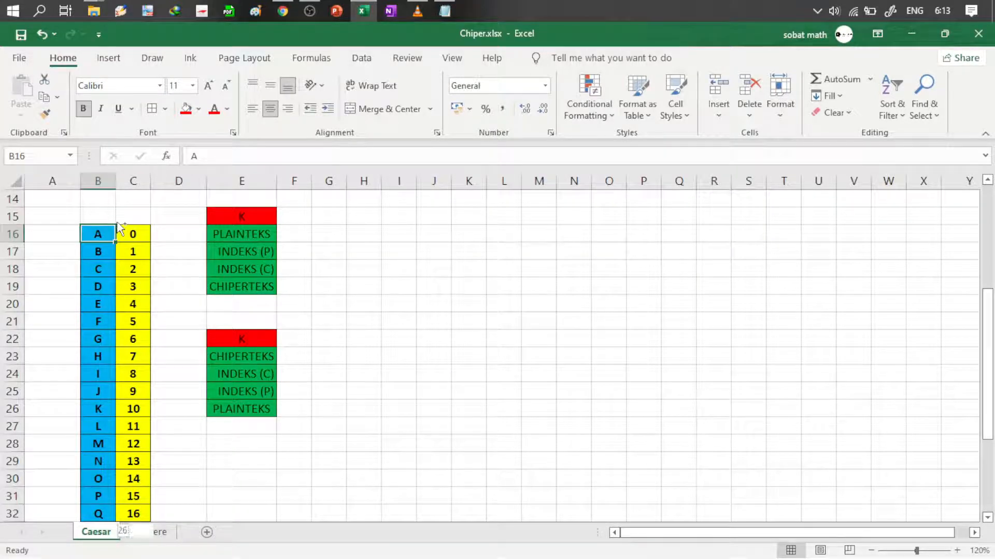
key("ctrl+shift+Down")
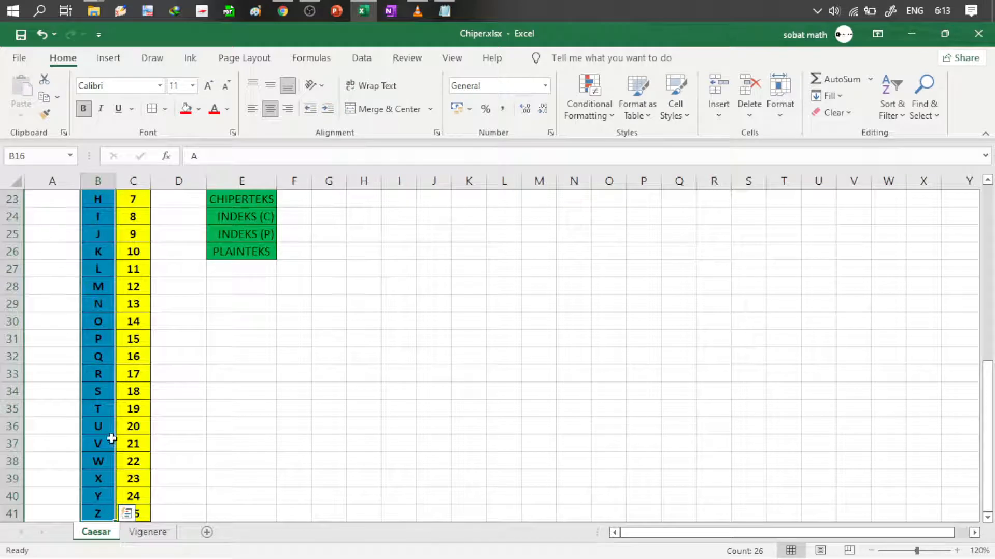
left_click_drag(991, 409, 991, 346)
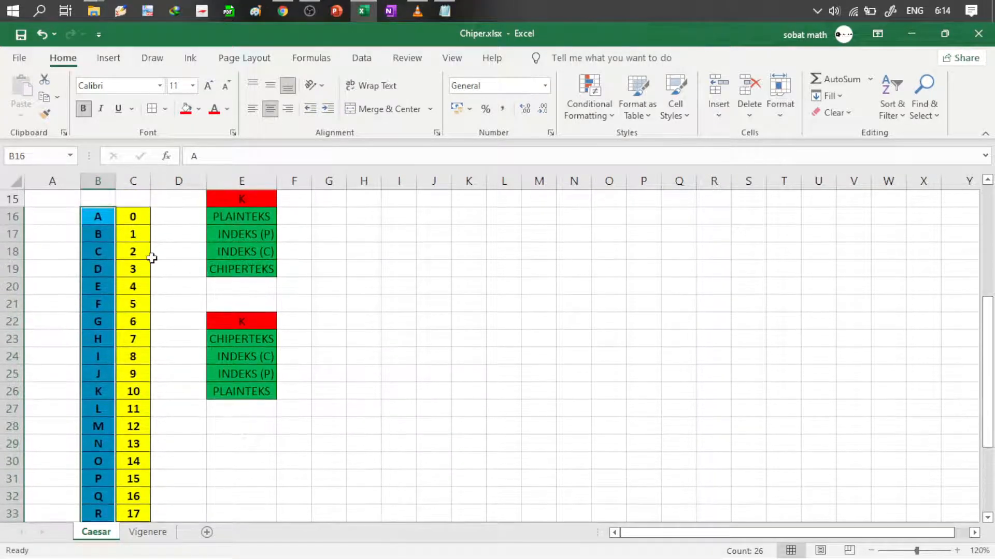
left_click(128, 220)
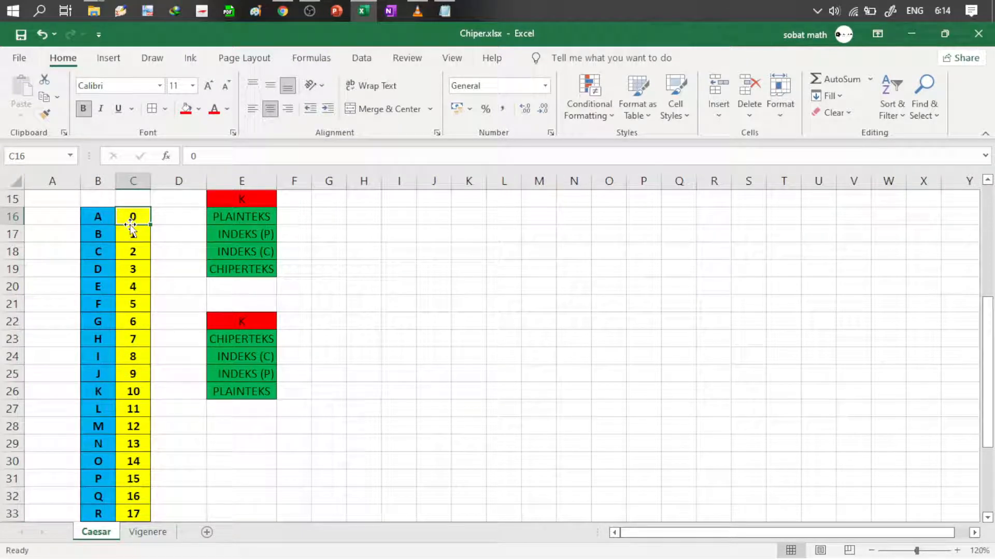
key("ctrl+shift+Down")
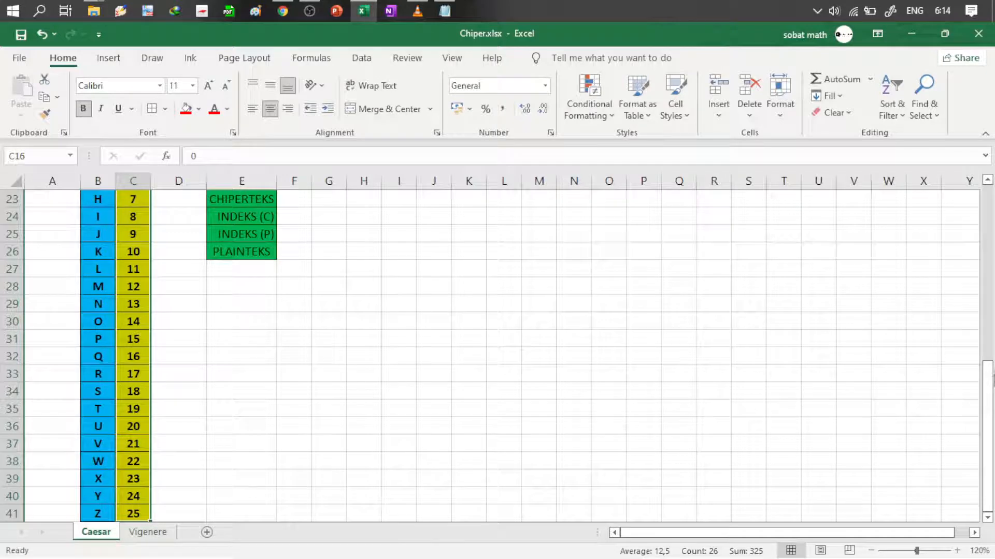
left_click_drag(992, 384, 992, 315)
left_click(440, 255)
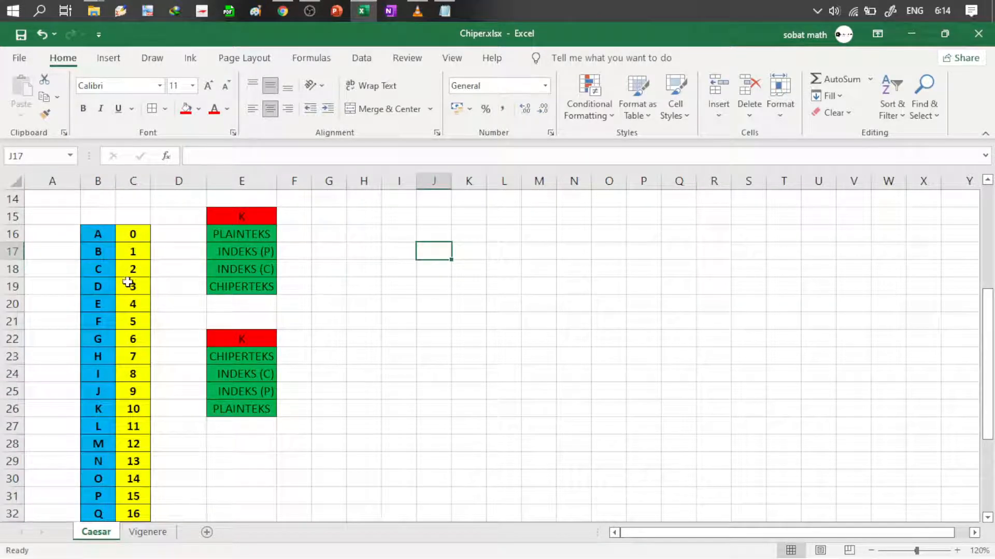
Step: Enter the key value 3 in F15 beside the red K label of the index-based encryption block
left_click(284, 215)
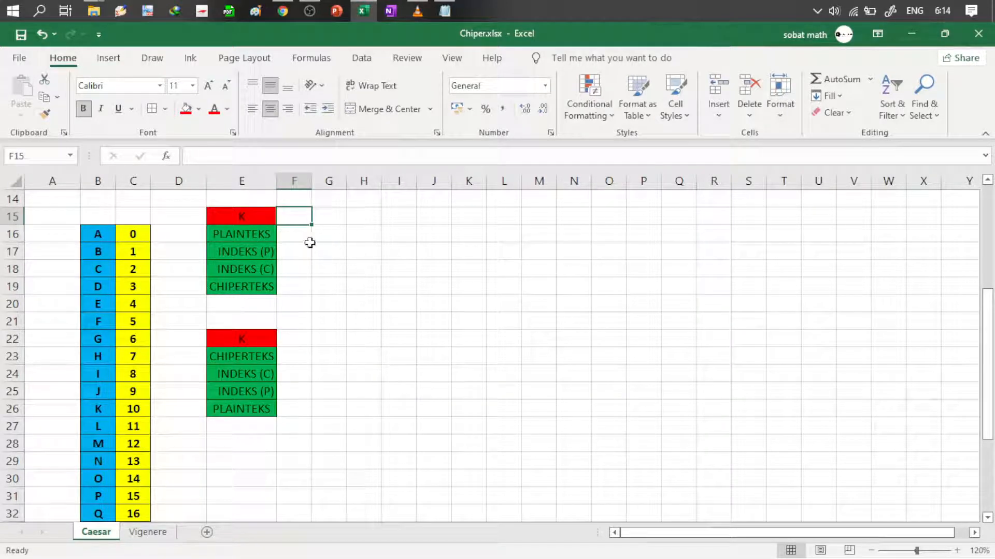
type("3")
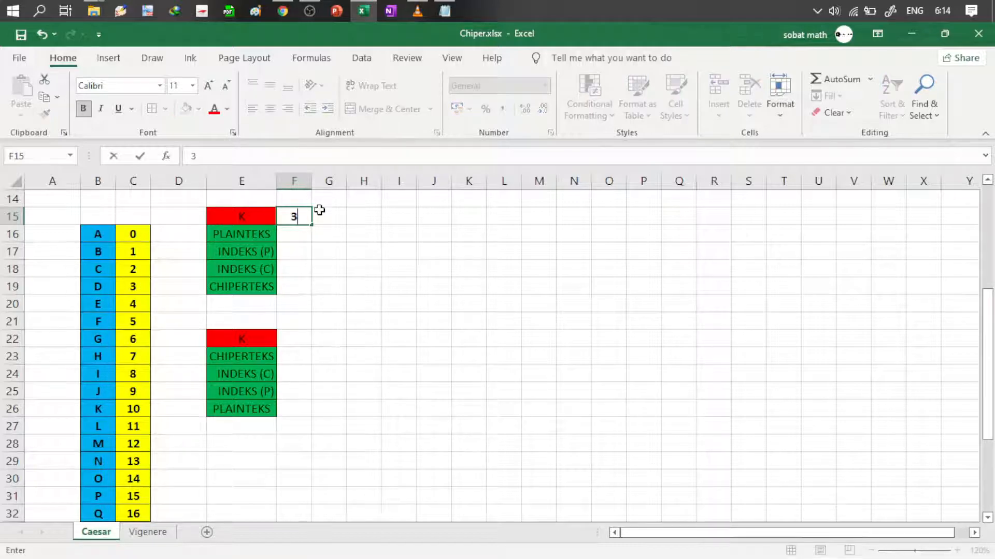
left_click(320, 211)
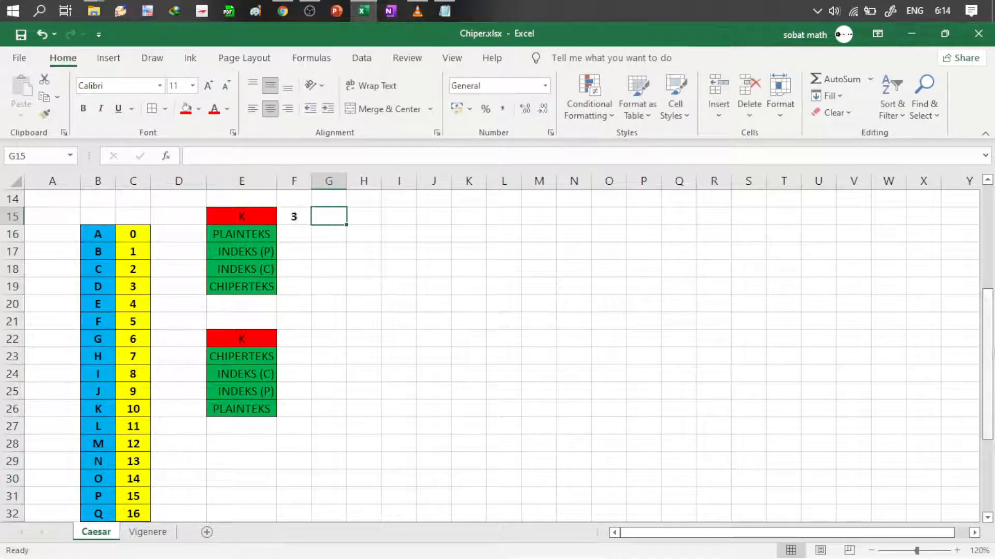
Step: Copy the plaintext INFORMATIKA from G10:Q10 into the PLAINTEKS row of the encryption block, starting at F16
left_click_drag(989, 389, 990, 320)
left_click(338, 251)
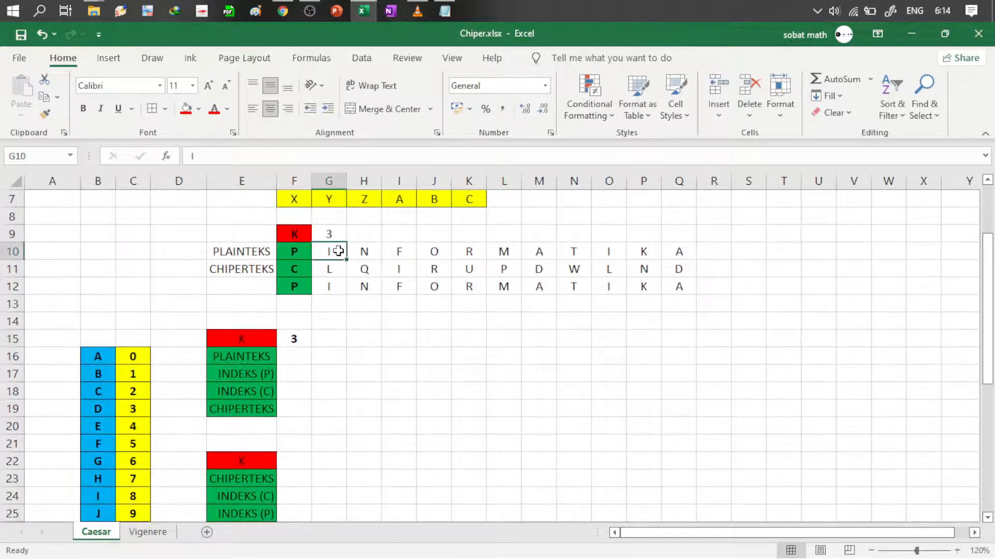
left_click(690, 248, "shift")
key("ctrl+c")
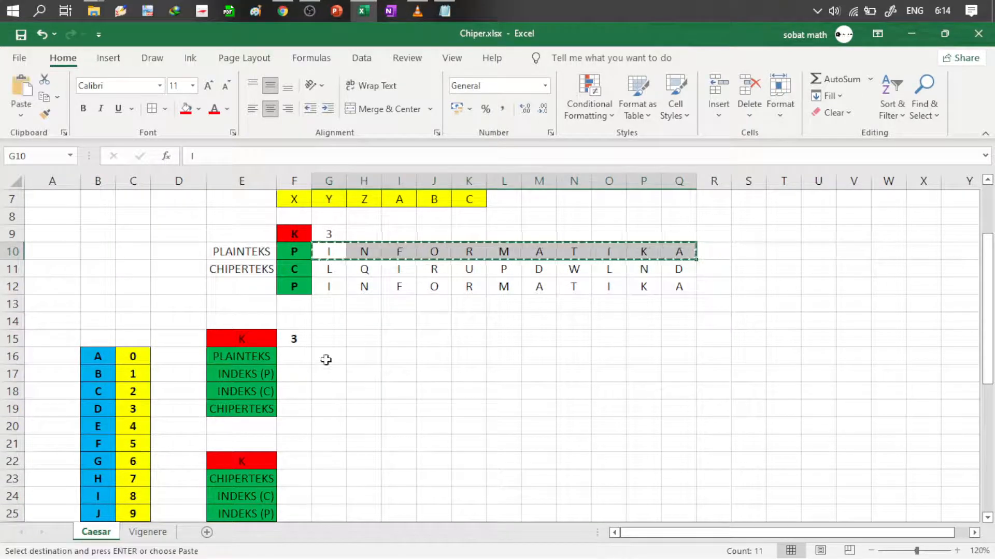
left_click(304, 351)
key("ctrl+v")
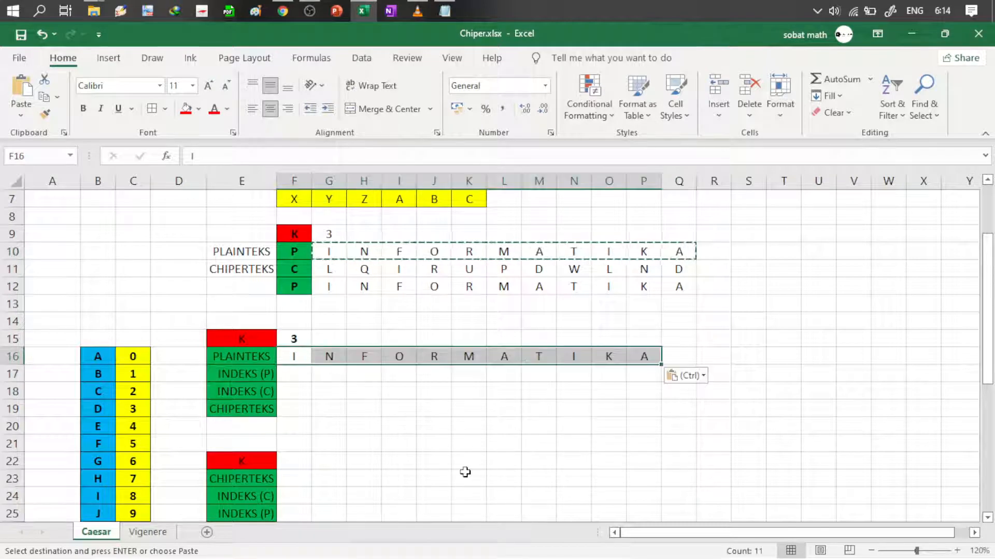
left_click(338, 378)
key("Escape")
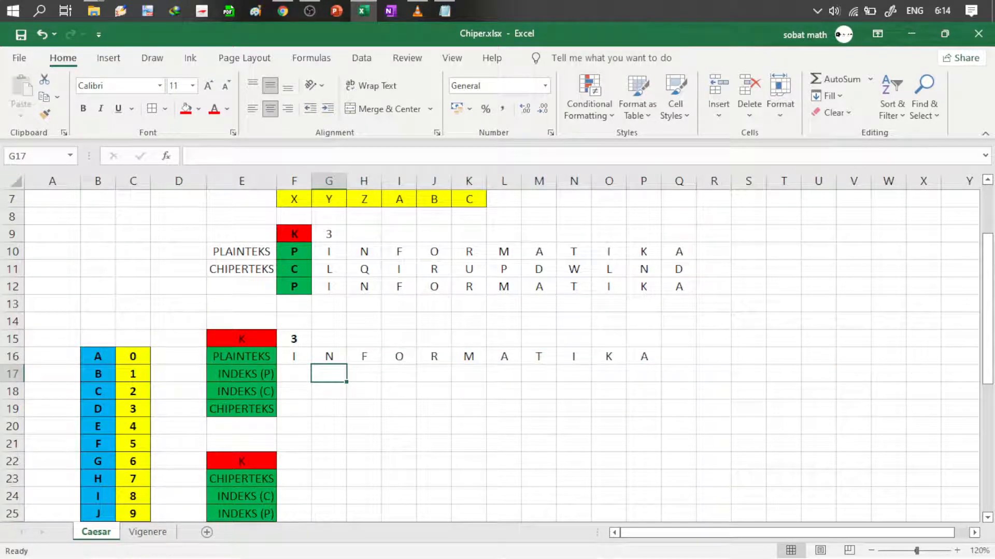
Step: Enter the index numbers 8 and 13 for the plaintext letters I and N in F17:G17 of the INDEKS (P) row
left_click_drag(990, 293, 988, 324)
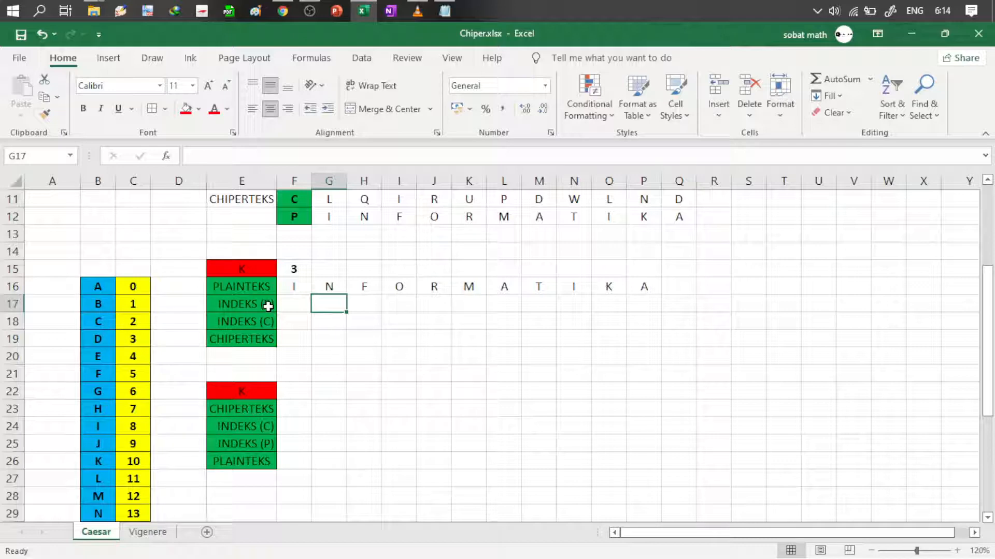
left_click(134, 181)
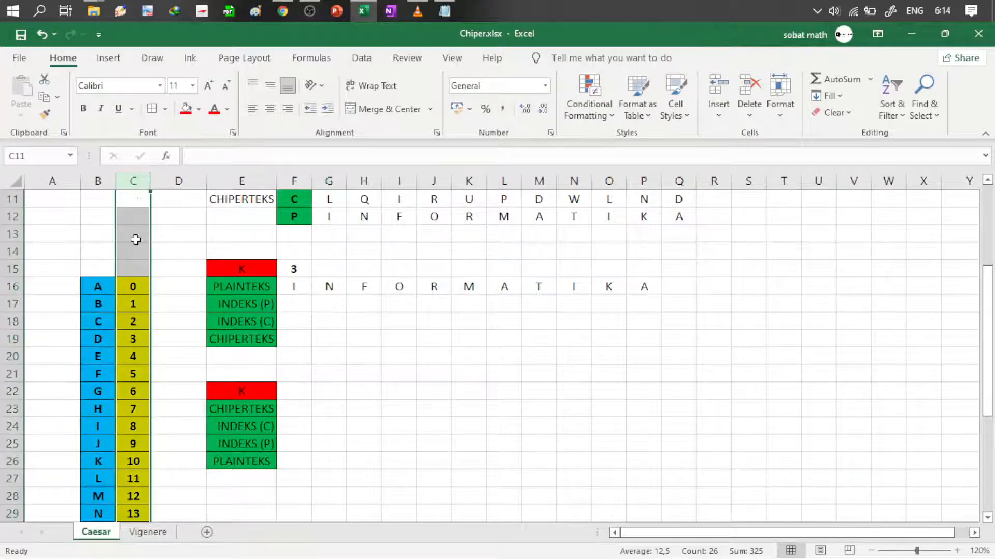
left_click(293, 304)
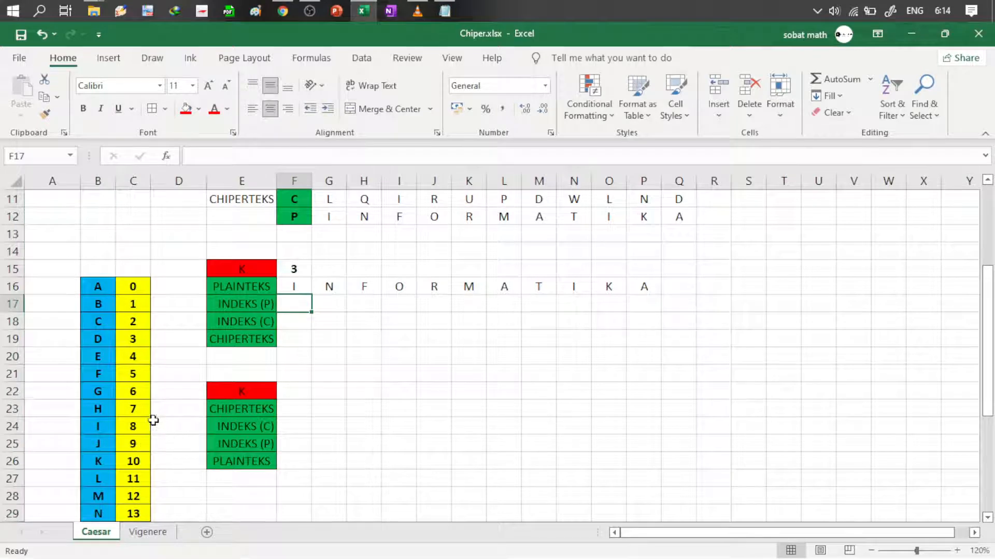
type("8")
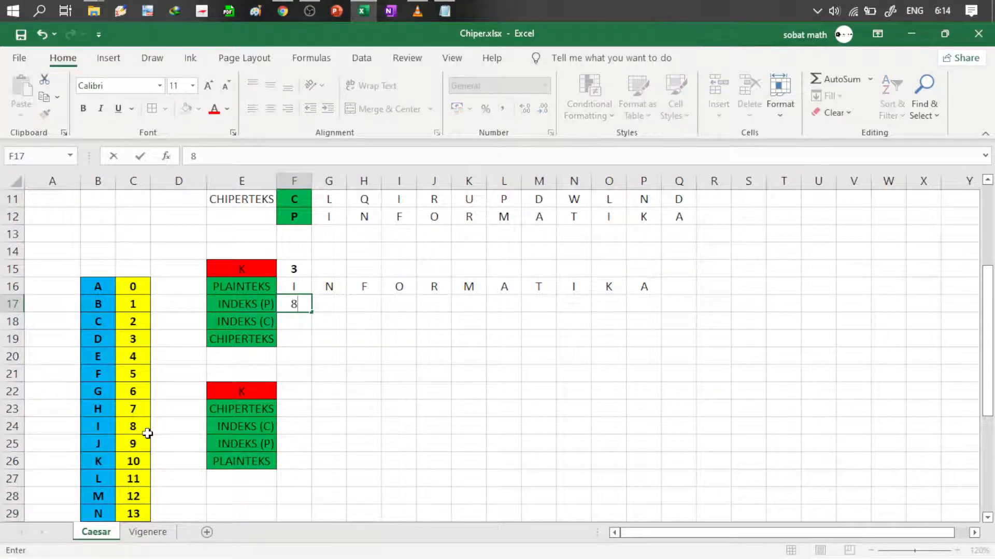
key("Tab")
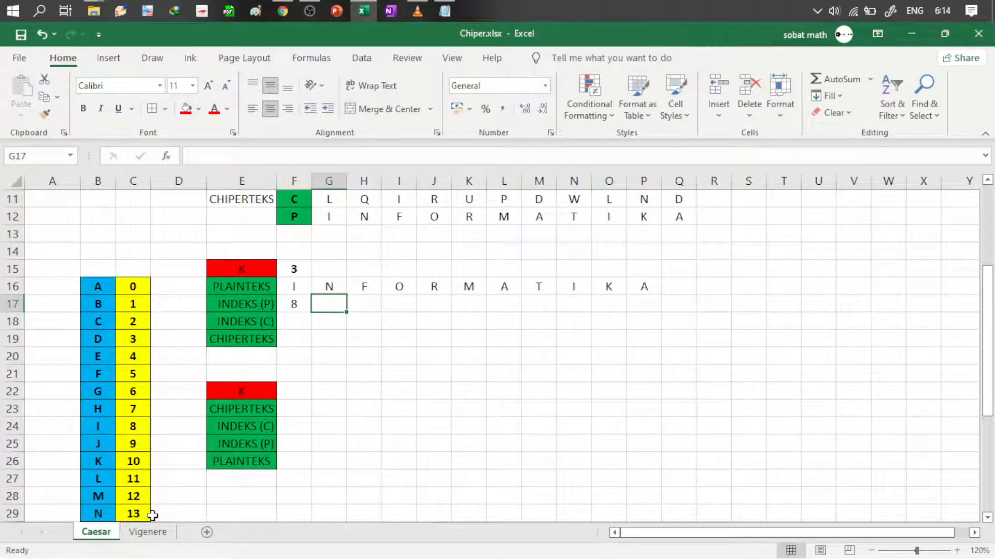
left_click(135, 513)
left_click(339, 302)
type("13")
key("Tab")
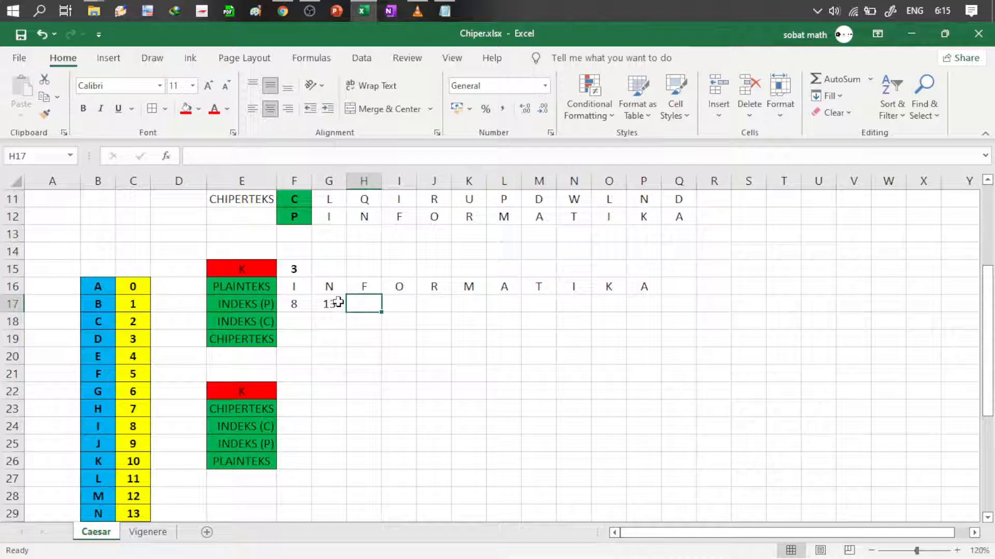
Step: Clear the manually entered index numbers from F17 and G17 beneath the plaintext letters
left_click(303, 288)
left_click_drag(303, 288, 642, 288)
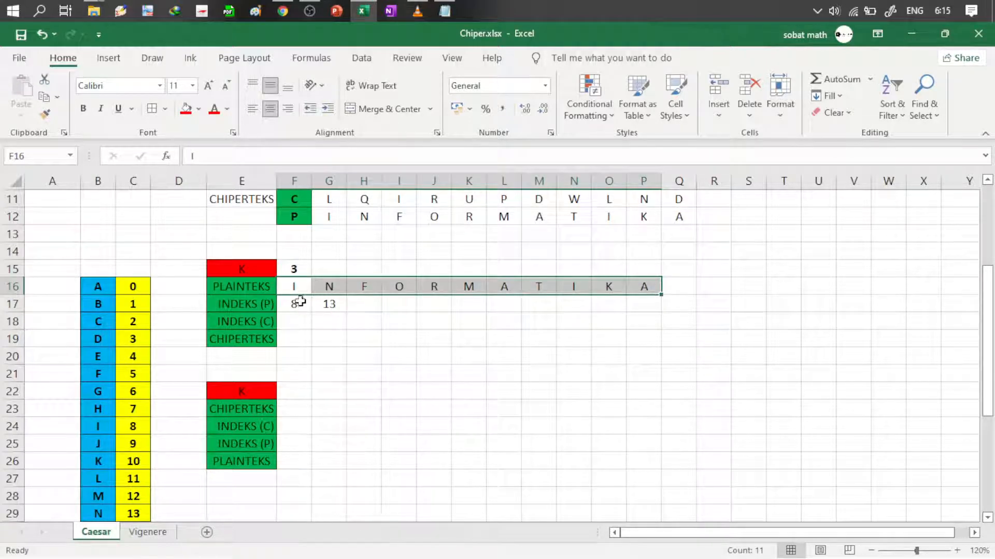
left_click(299, 301)
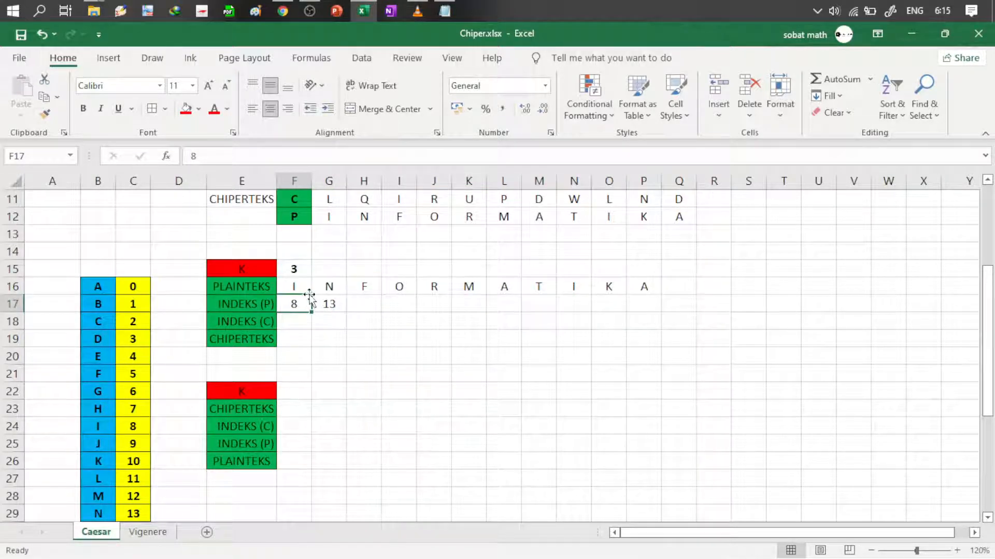
left_click_drag(305, 288, 645, 289)
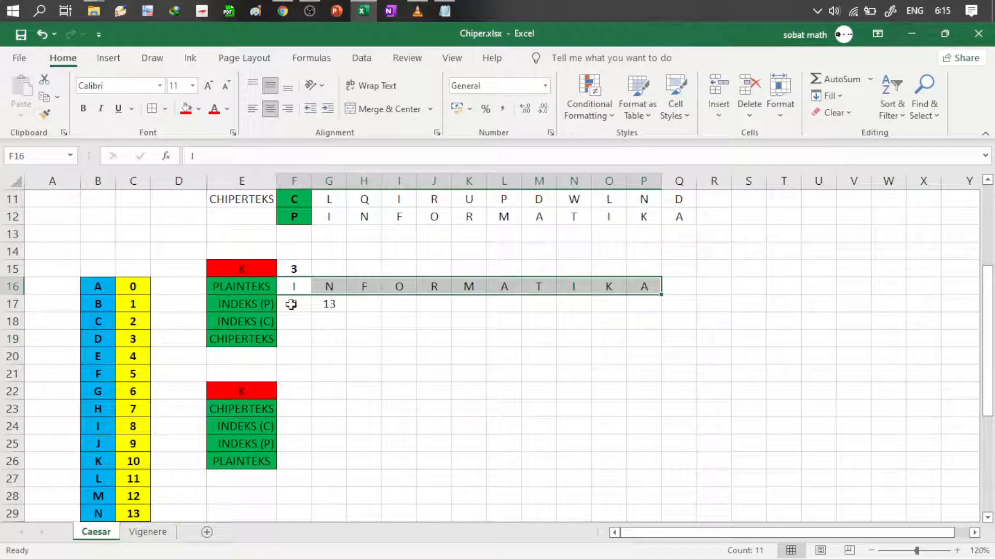
left_click(294, 307)
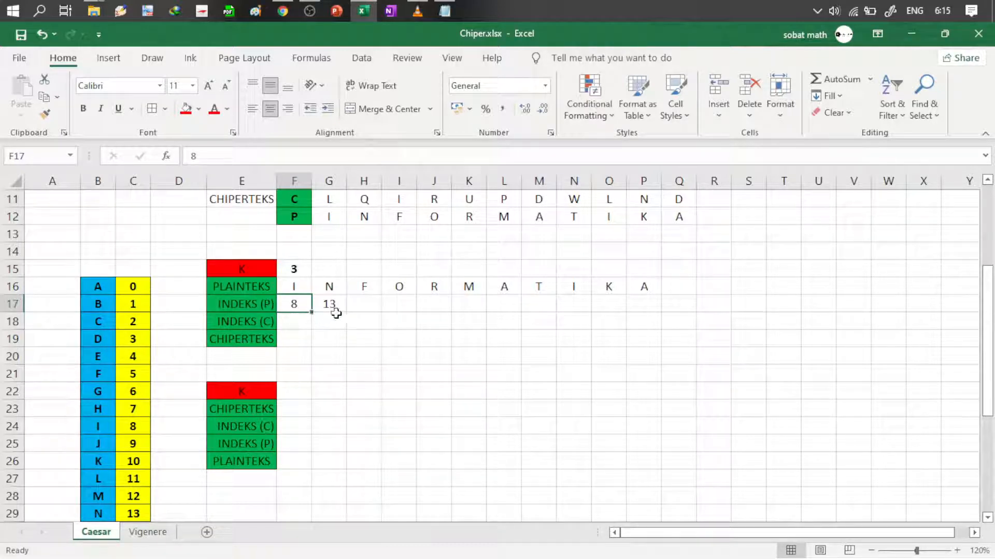
key("Delete")
key("Right")
key("Delete")
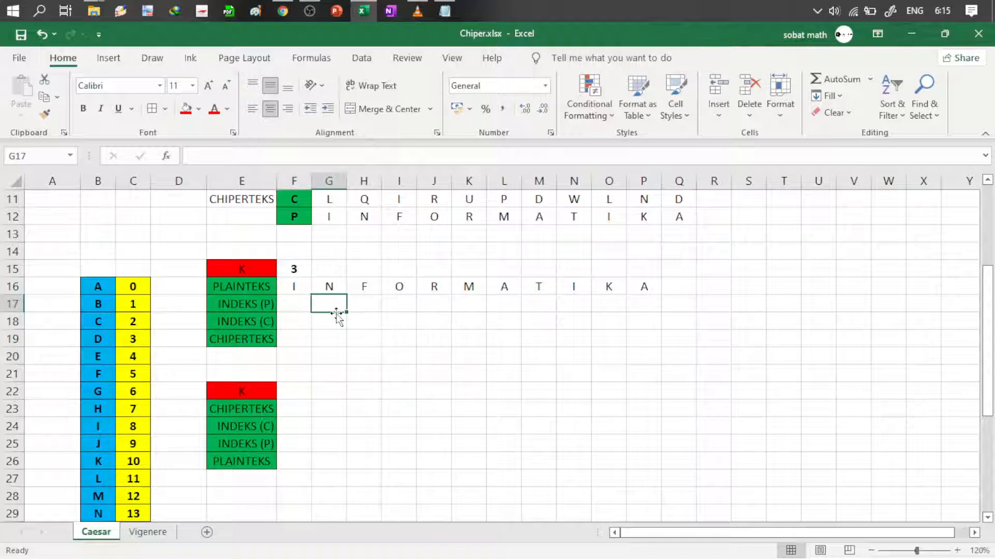
Step: Start a VLOOKUP formula in F17 of the INDEKS (P) row with plaintext cell F16 as the lookup value
left_click(302, 310)
type("=")
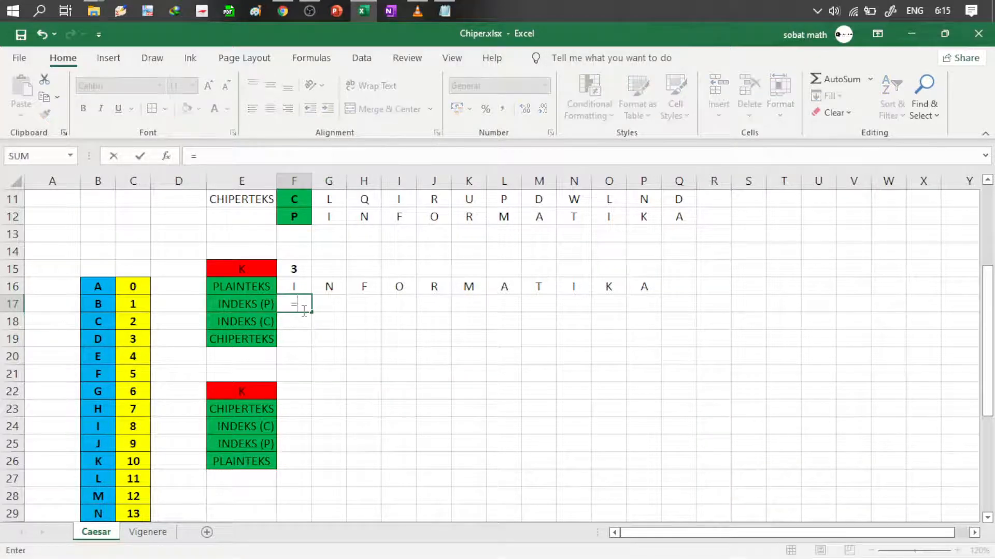
type("VLOOK")
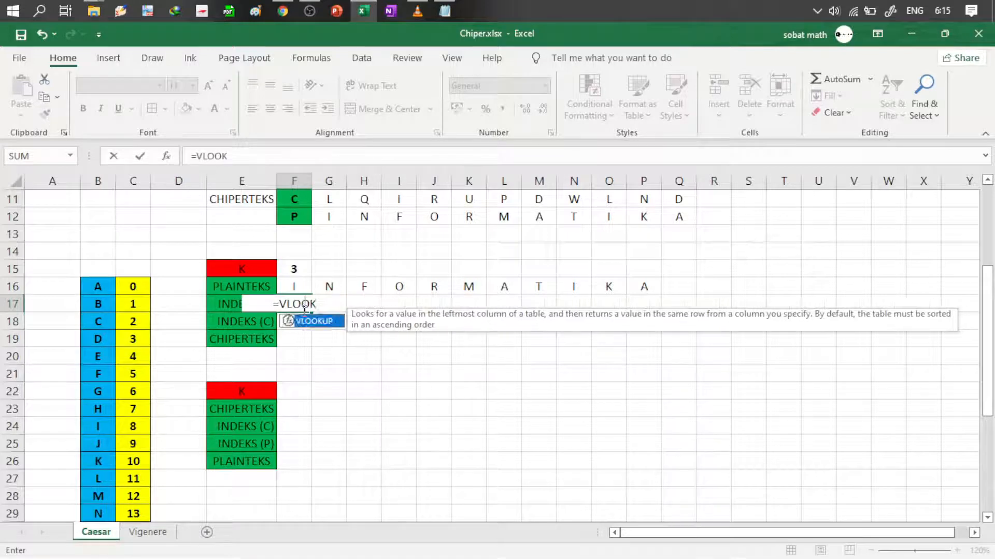
key("Tab")
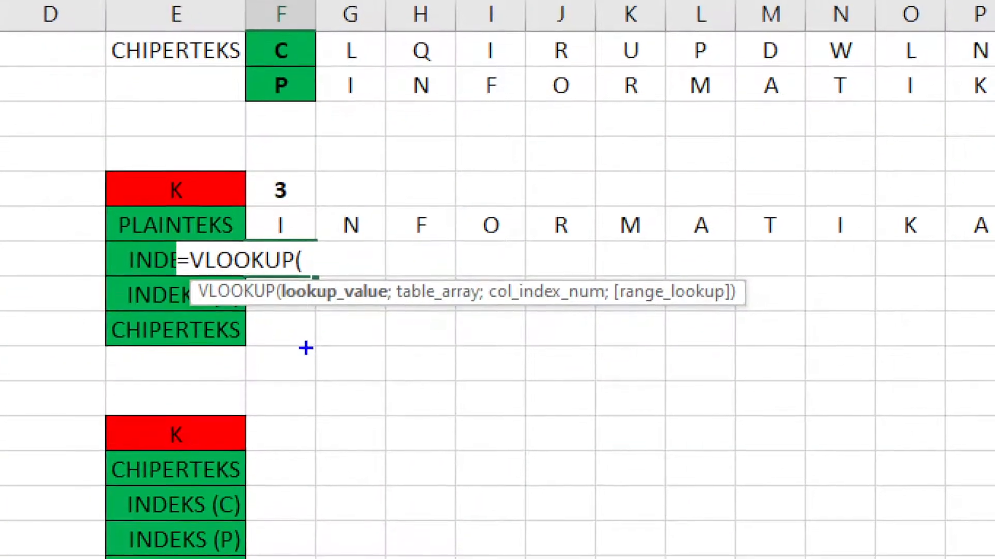
mouse_move(275, 274)
left_mouse_down()
mouse_move(360, 314)
mouse_move(393, 315)
left_mouse_up()
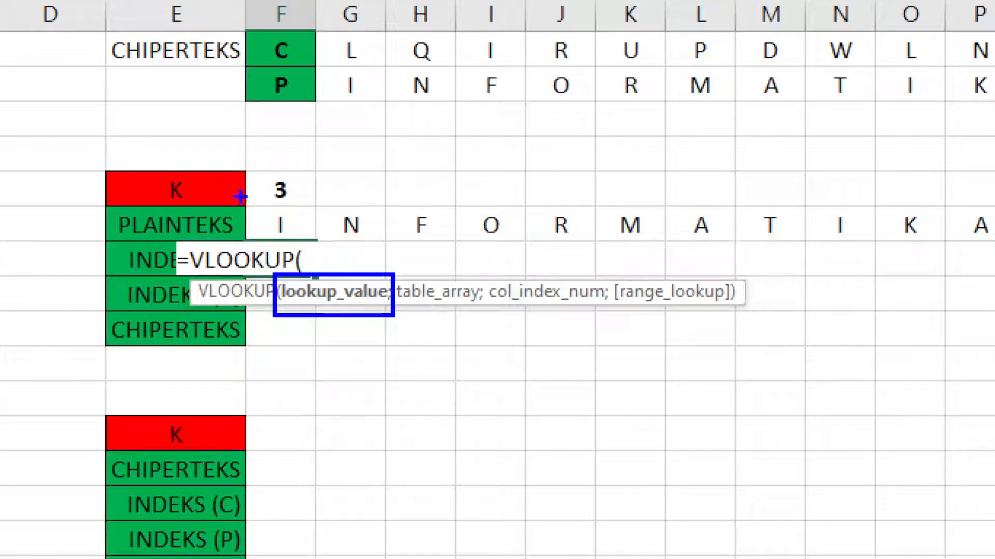
mouse_move(240, 196)
left_mouse_down()
mouse_move(269, 233)
mouse_move(324, 251)
left_mouse_up()
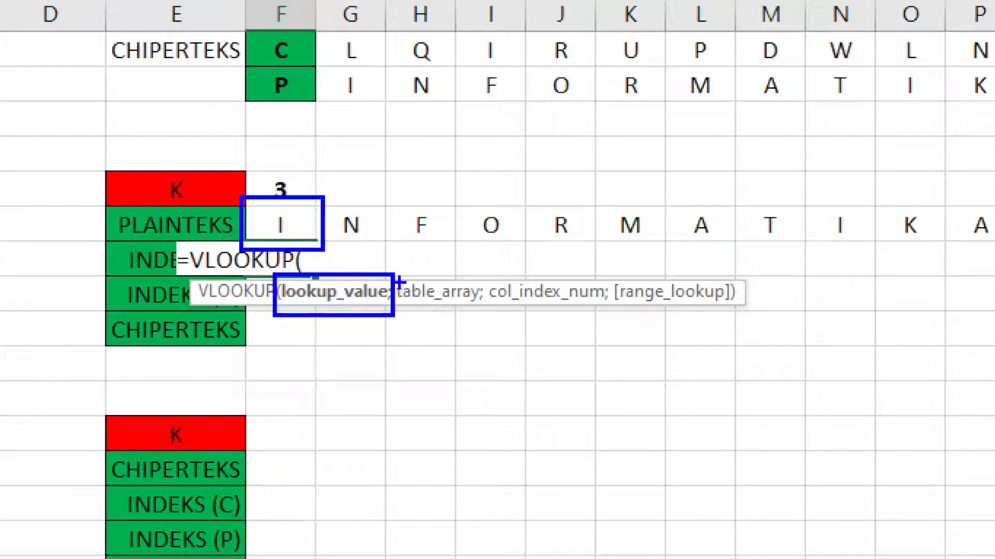
key("Escape")
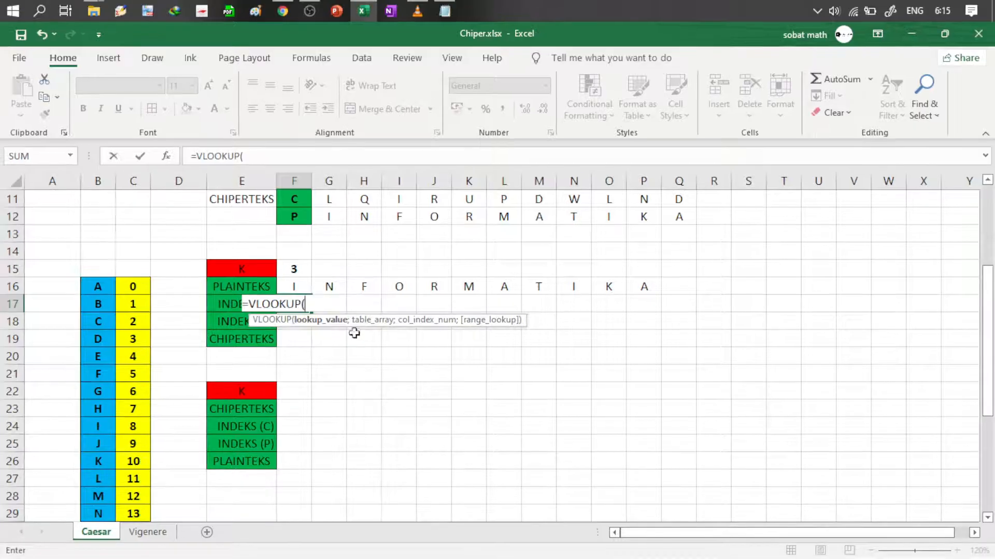
left_click(298, 287)
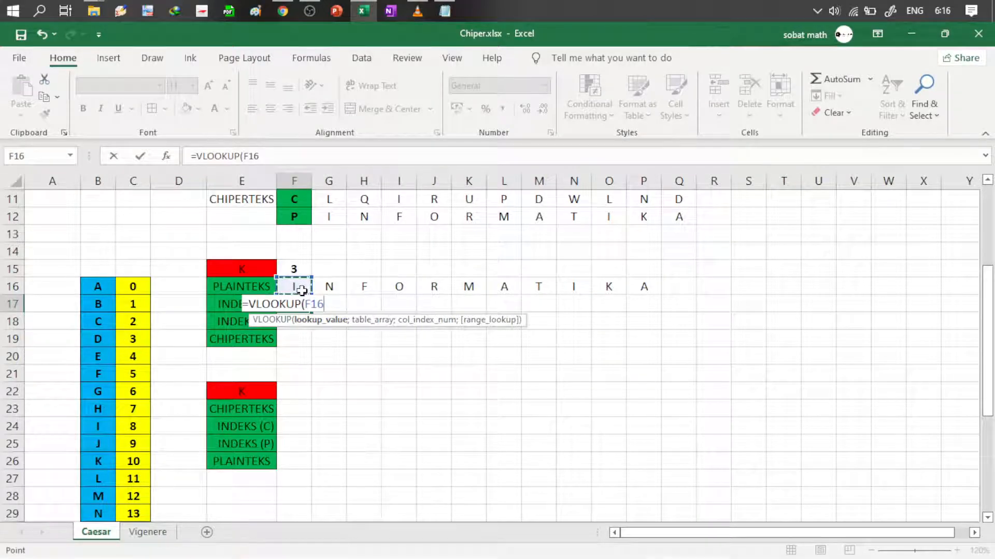
key("ctrl+1")
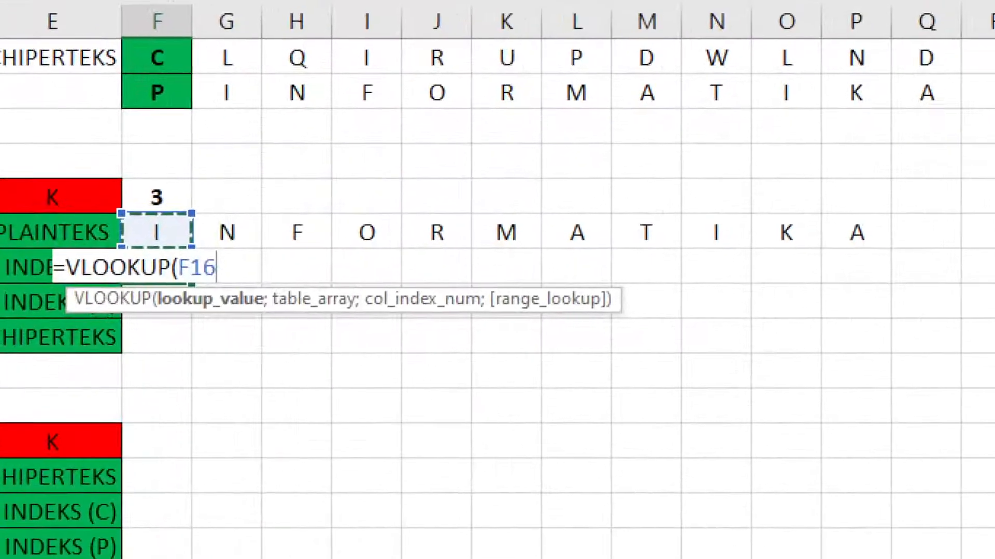
left_click(389, 339)
left_click_drag(292, 286, 314, 319)
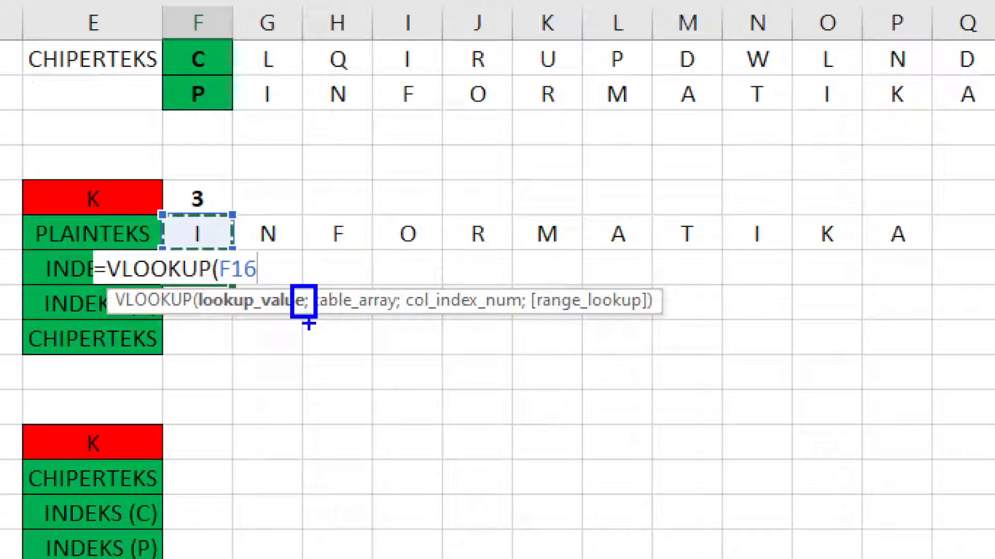
key("Escape")
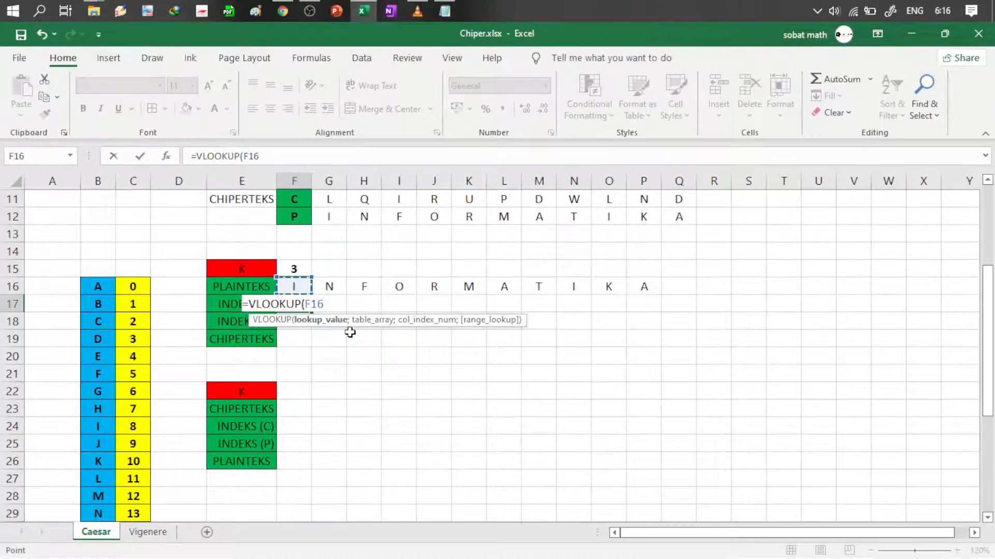
Step: Set the VLOOKUP table array to the letter-to-index table as the absolute range $B$16:$C$41
type(";")
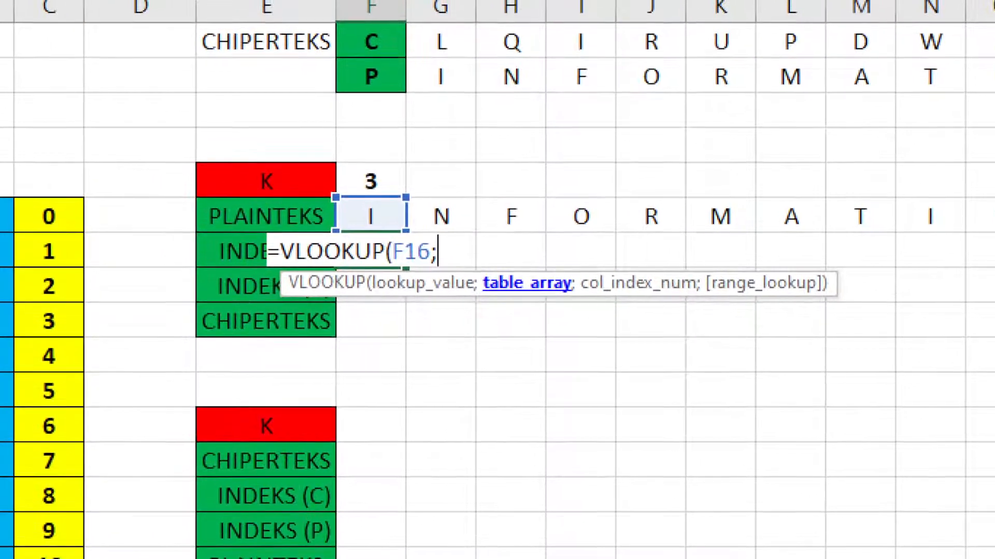
left_click(216, 356)
left_click_drag(462, 263, 584, 305)
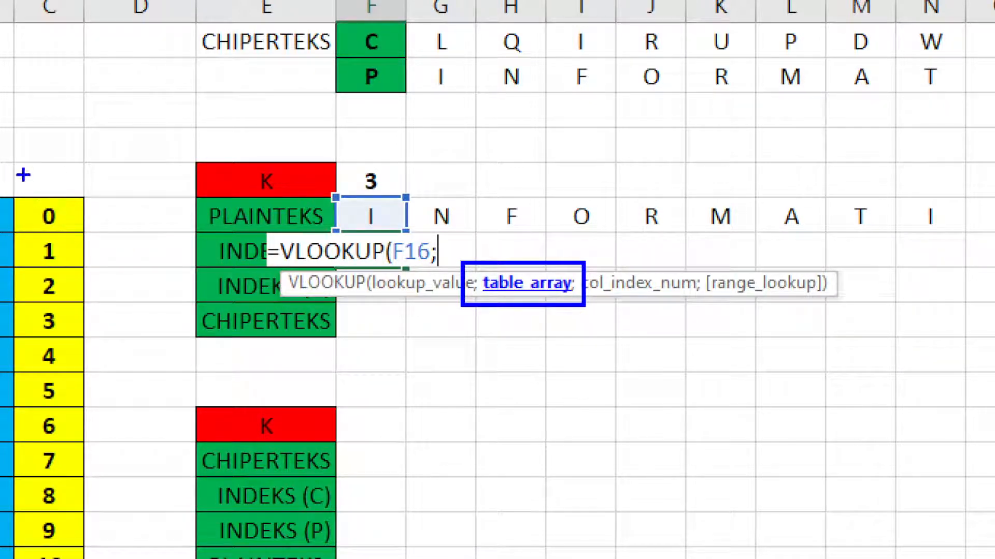
mouse_move(8, 171)
left_mouse_down()
mouse_move(111, 499)
mouse_move(110, 557)
left_mouse_up()
key("Escape")
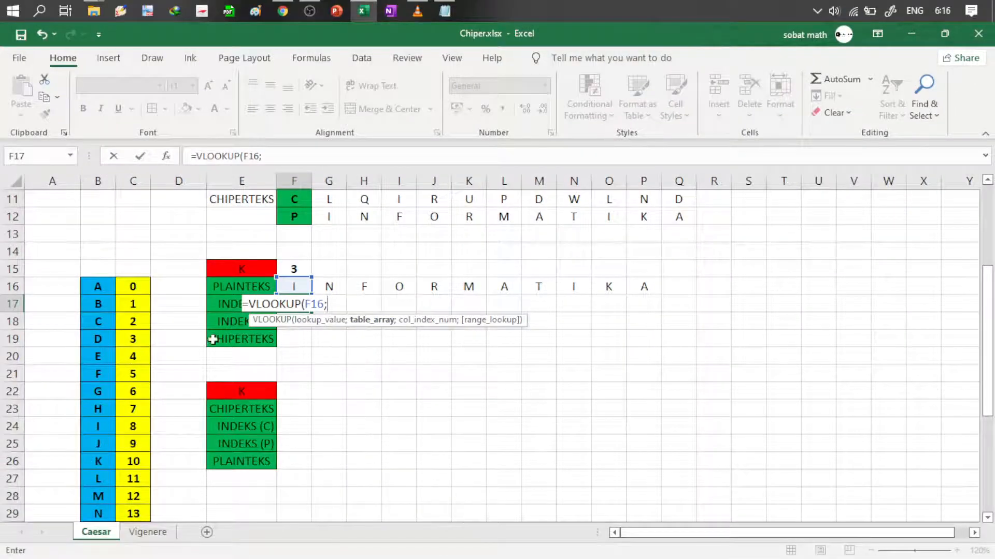
left_click(96, 286)
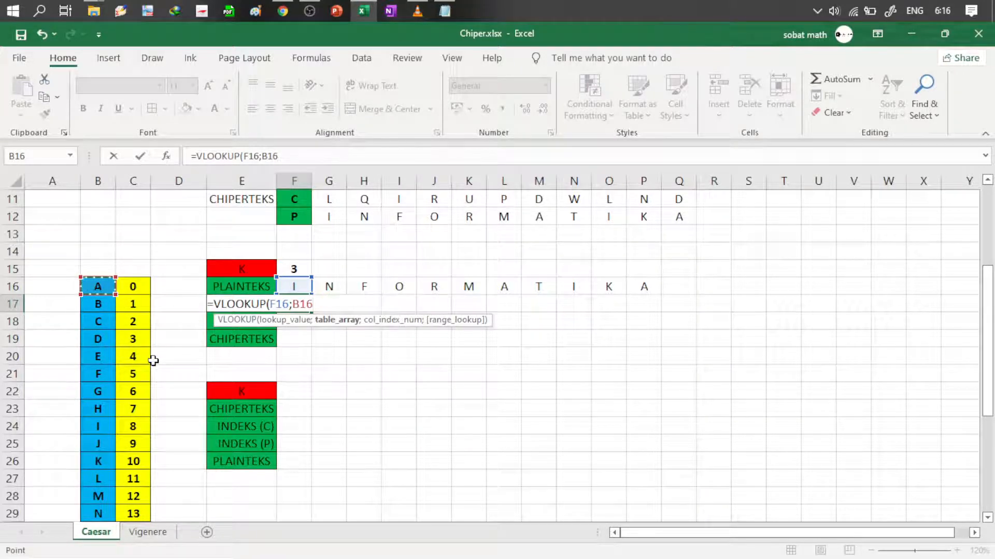
key("ctrl+shift+Down")
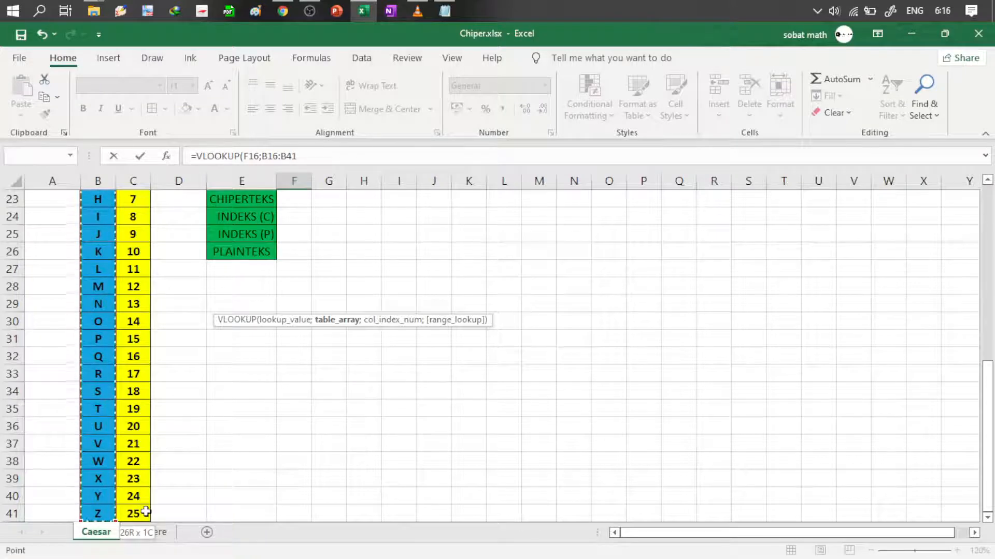
key("shift+Right")
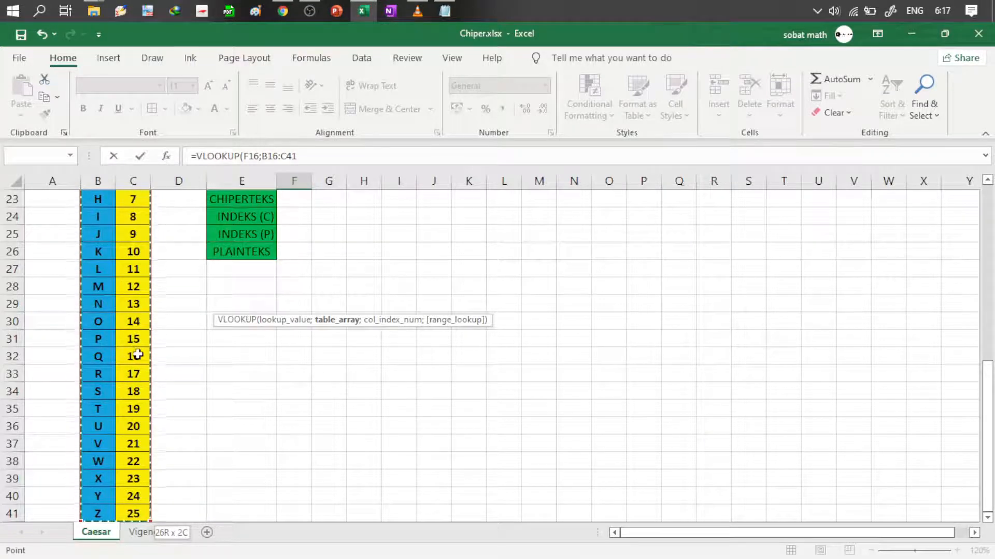
key("F4")
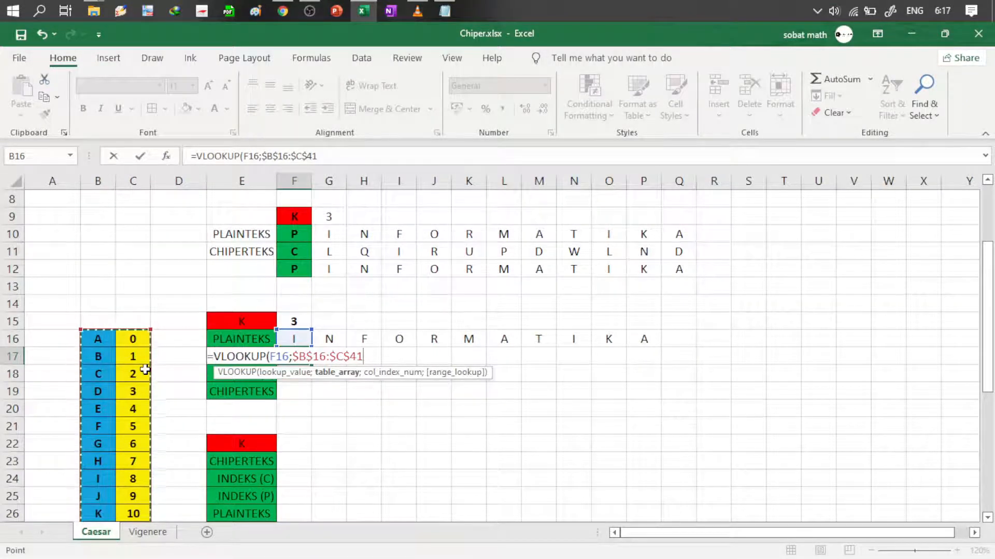
Step: Set the VLOOKUP column index to 2 and the range lookup to FALSE for an exact match
type(";")
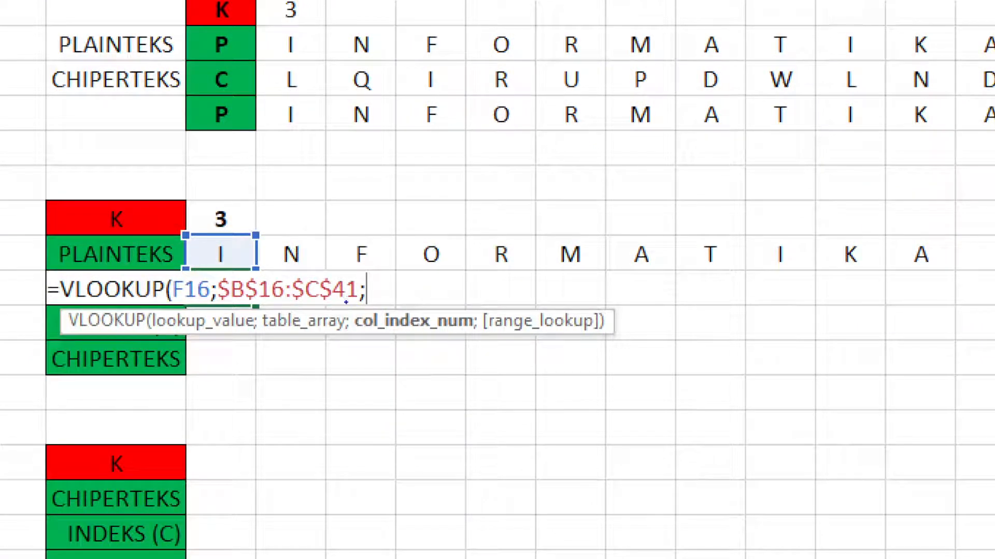
mouse_move(346, 302)
left_mouse_down()
mouse_move(362, 334)
mouse_move(477, 349)
left_mouse_up()
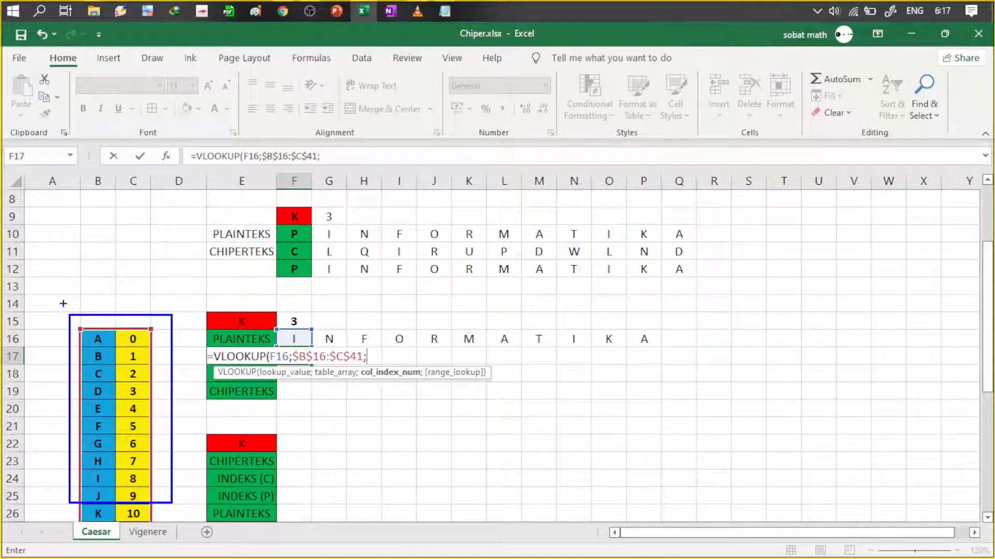
mouse_move(65, 307)
left_mouse_down()
mouse_move(137, 434)
mouse_move(119, 522)
left_mouse_up()
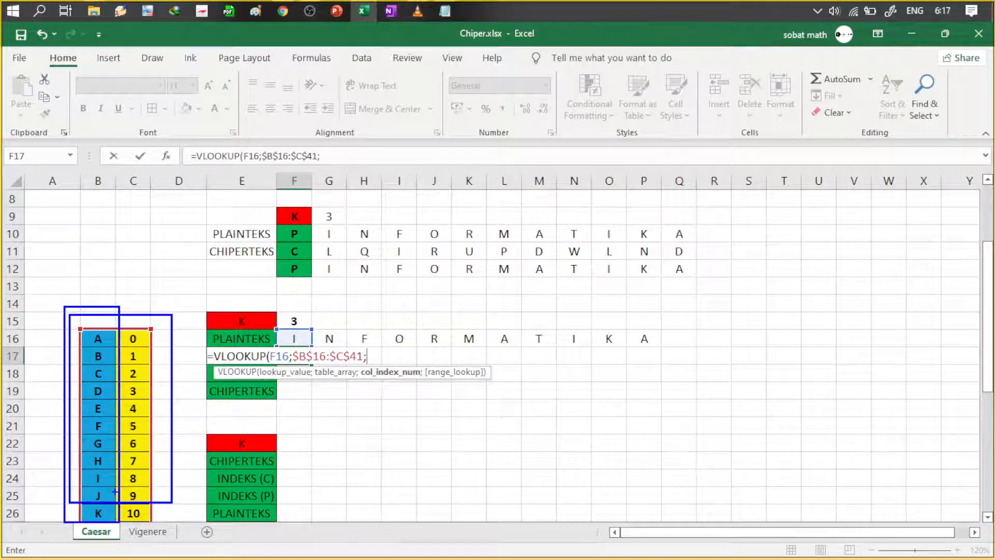
left_click_drag(112, 292, 170, 525)
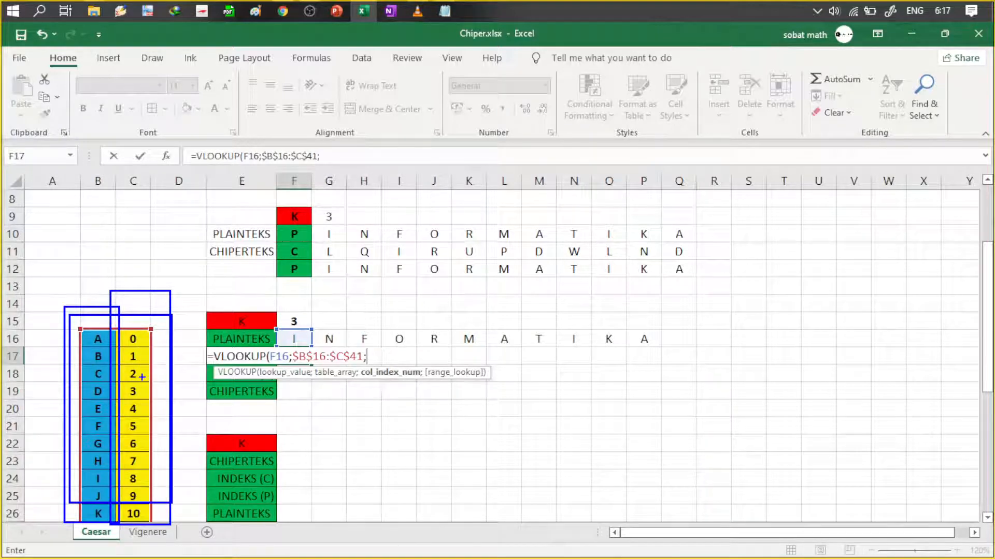
key("Escape")
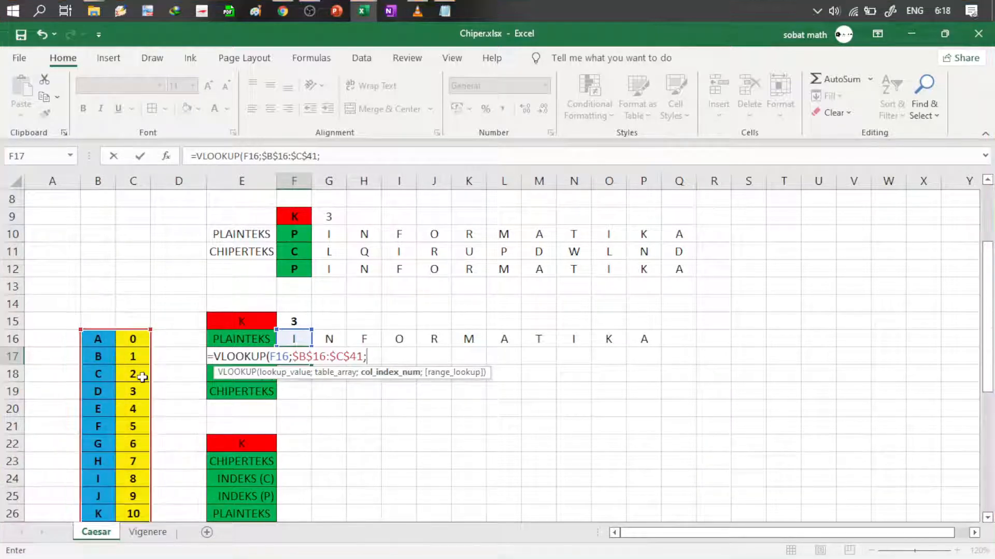
type("2")
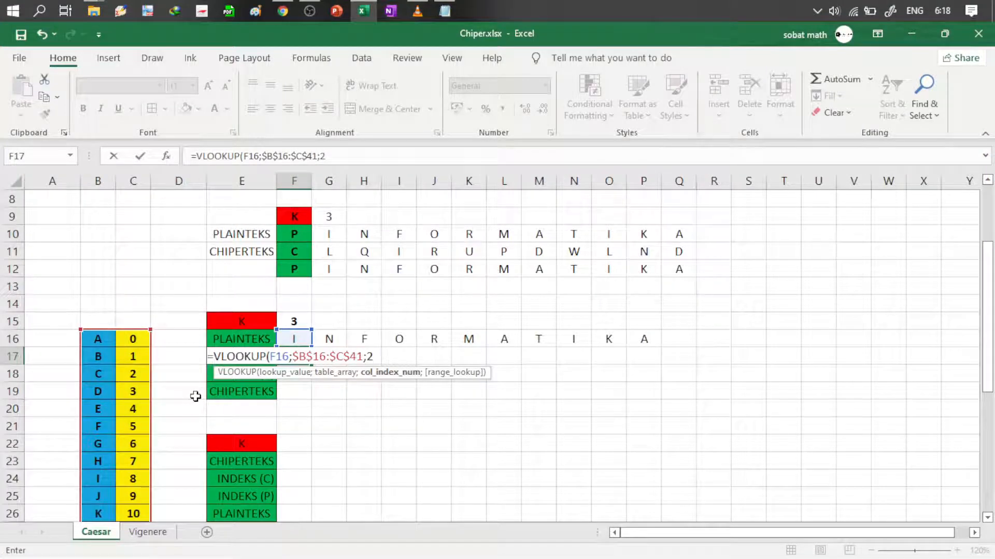
type(";")
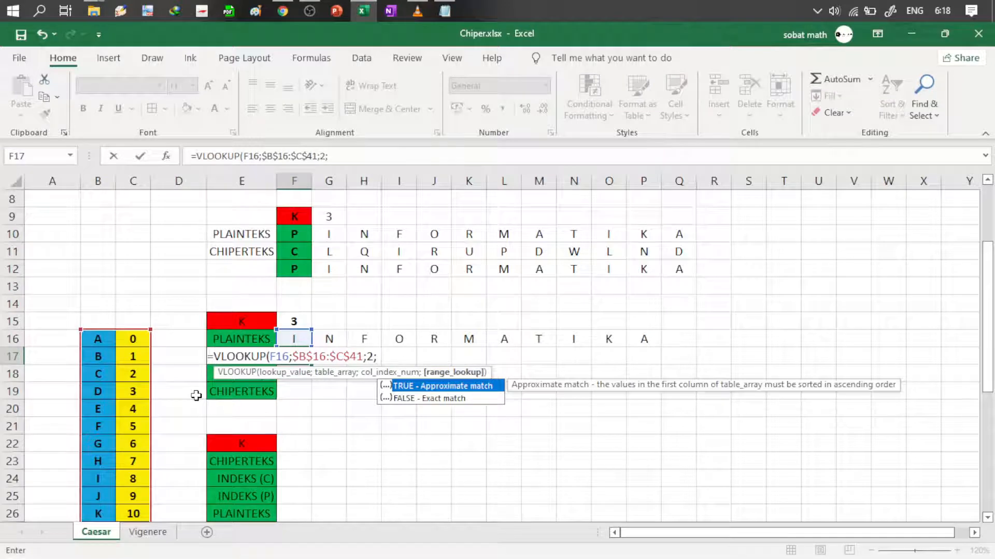
key("Down")
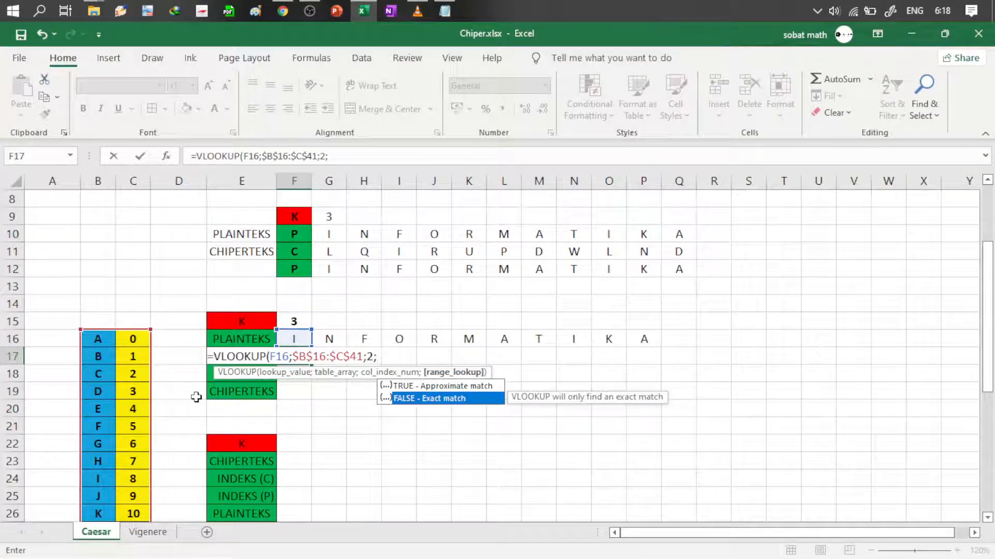
key("Tab")
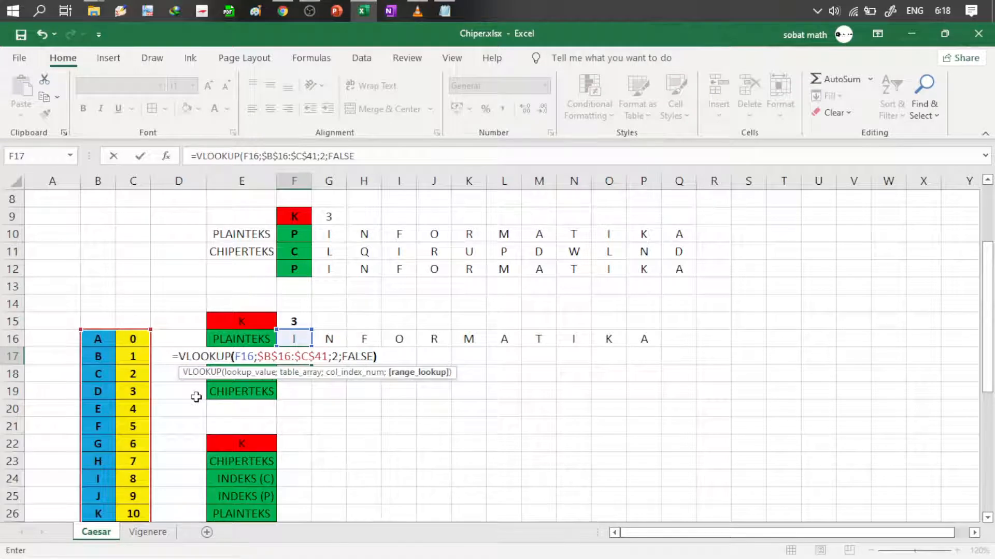
Step: Complete the index lookup formula in F17 and fill it across to P17 beneath all plaintext letters
type(")")
key("Return")
key("Up")
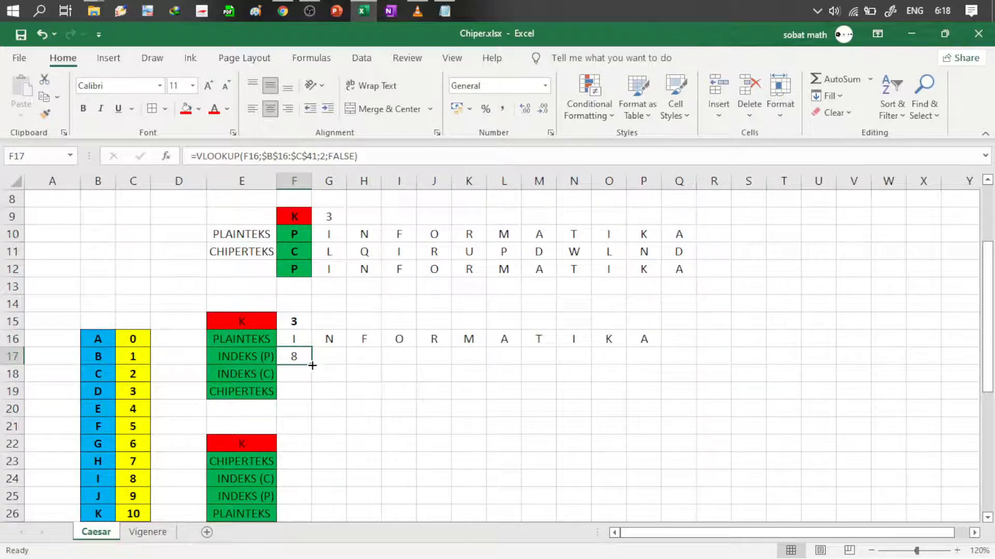
left_click_drag(312, 365, 659, 337)
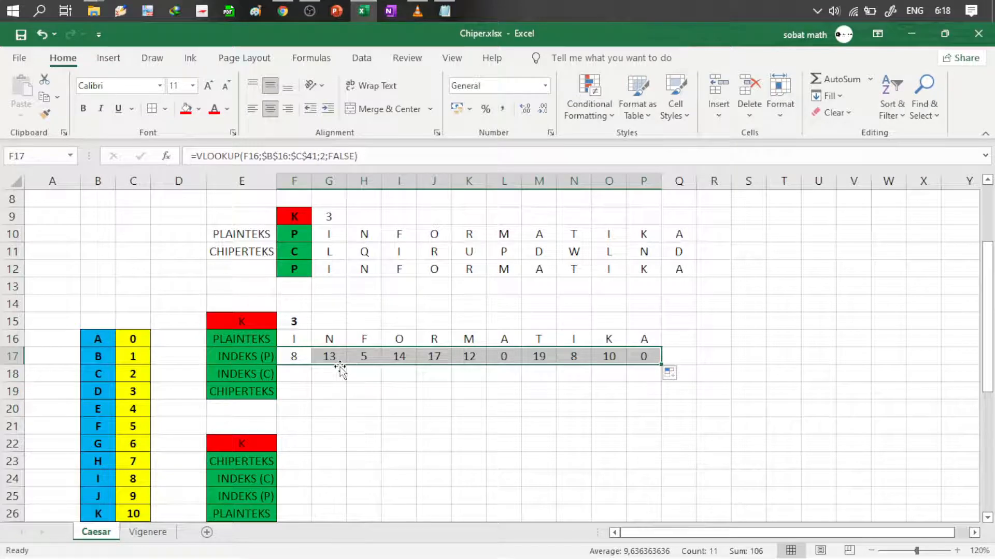
Step: Check the looked-up indices of the plaintext letters N and A against the letter-to-index table
left_click_drag(990, 311, 991, 359)
left_click(594, 392)
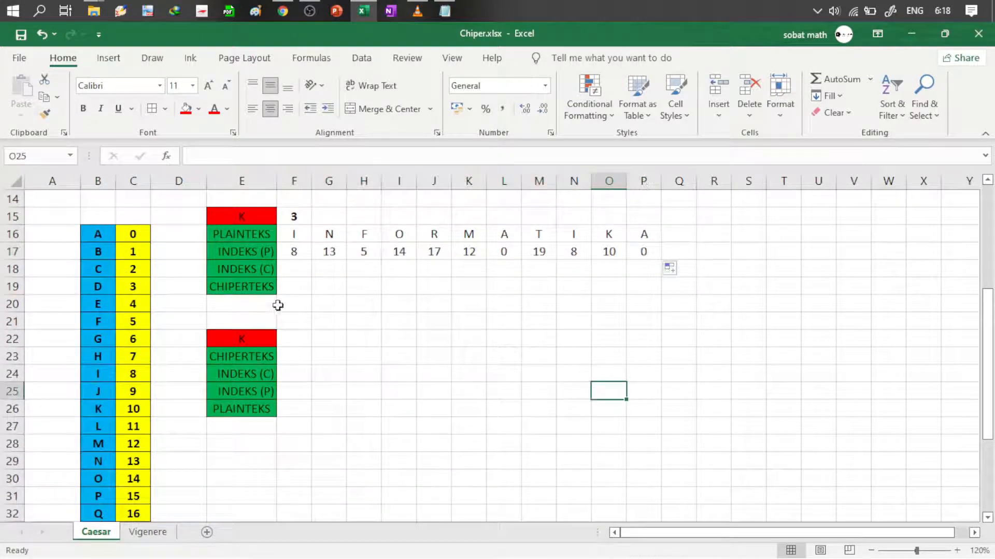
left_click(328, 252)
left_click(333, 234)
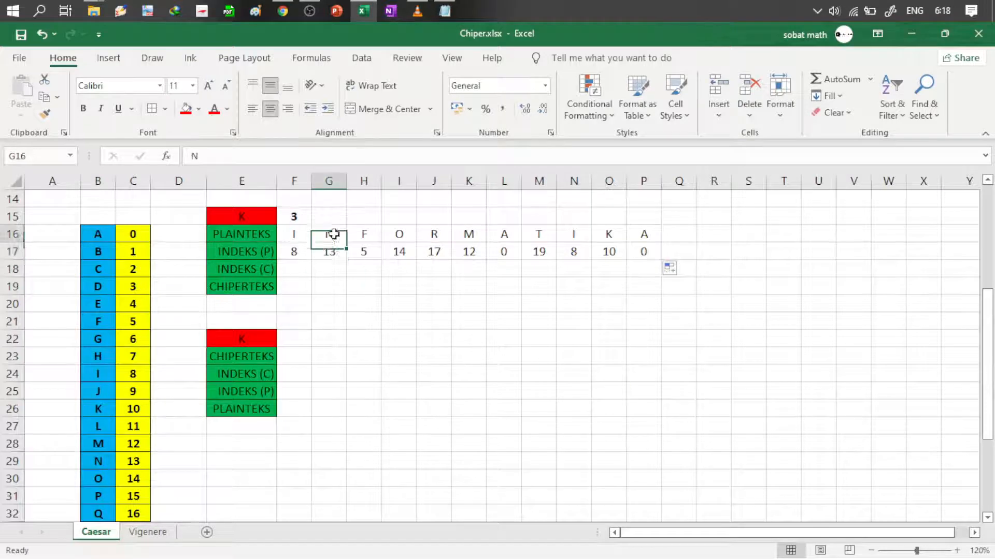
left_click_drag(334, 234, 328, 251)
left_click_drag(133, 458, 136, 463)
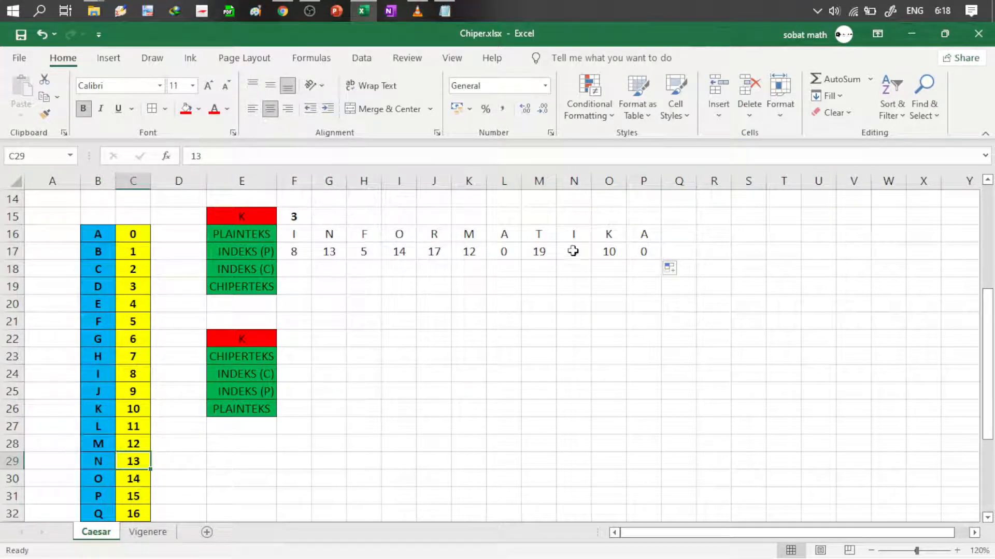
left_click_drag(643, 234, 642, 251)
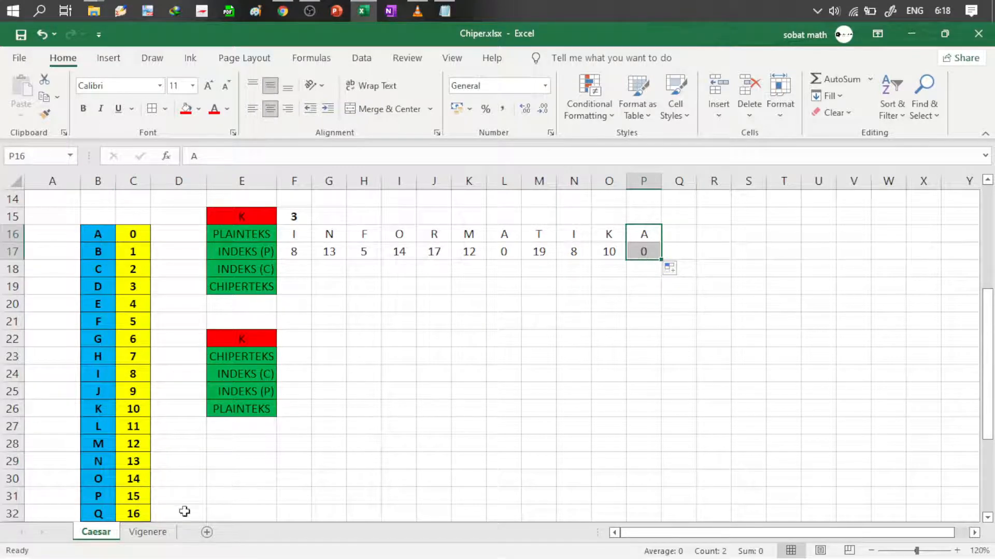
left_click(418, 302)
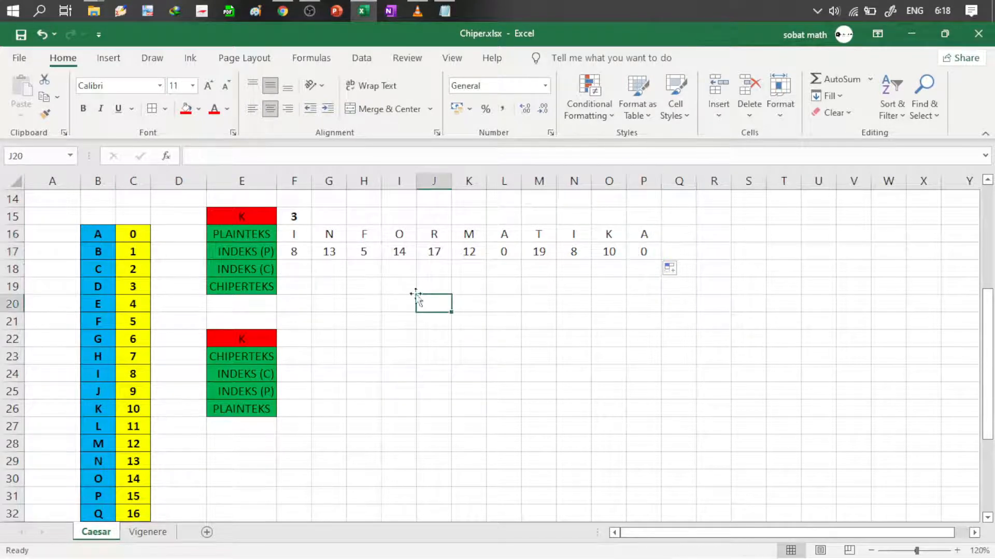
Step: Test the index lookup by replacing the plaintext letter in F16 with E, and undo the replacement
left_click(306, 236)
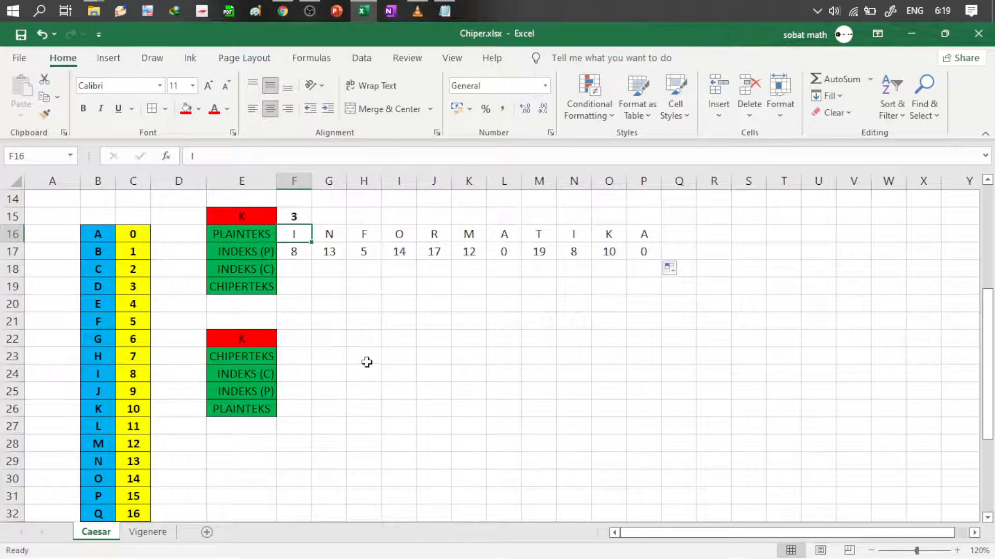
type("E")
key("Return")
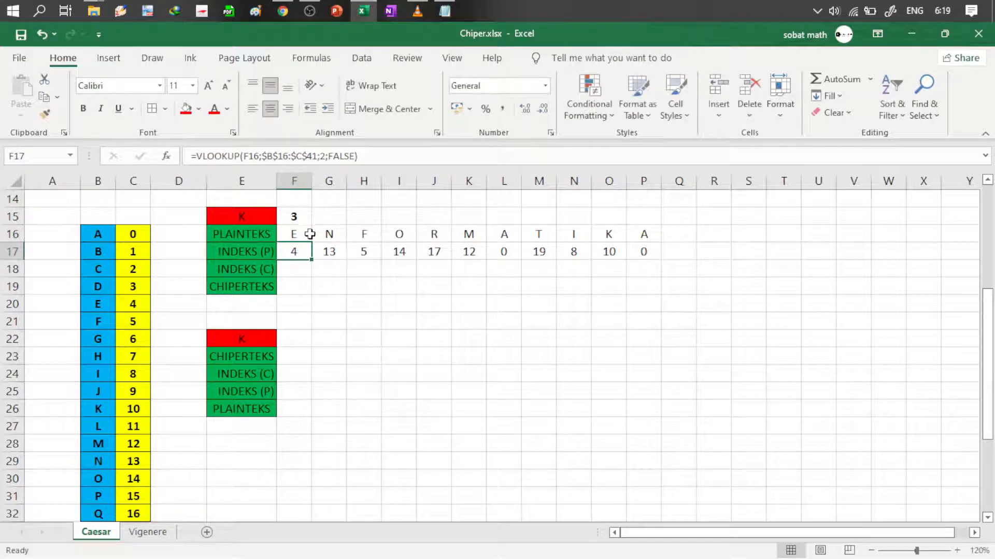
key("ctrl+z")
key("Up")
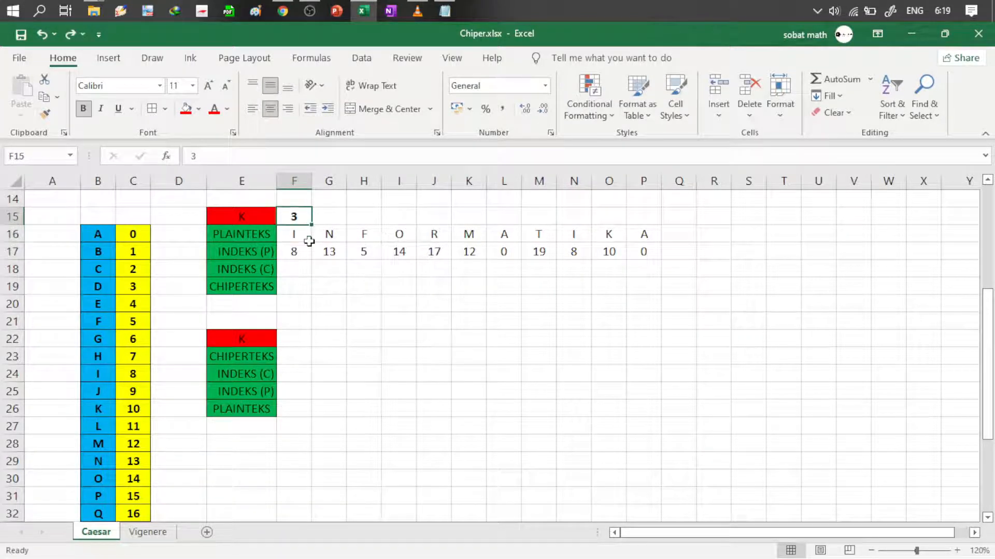
Step: Enter the note (P+C) mod 26 in D18 beside the INDEKS (C) label and autofit column D to it
key("Down")
key("Down")
key("Down")
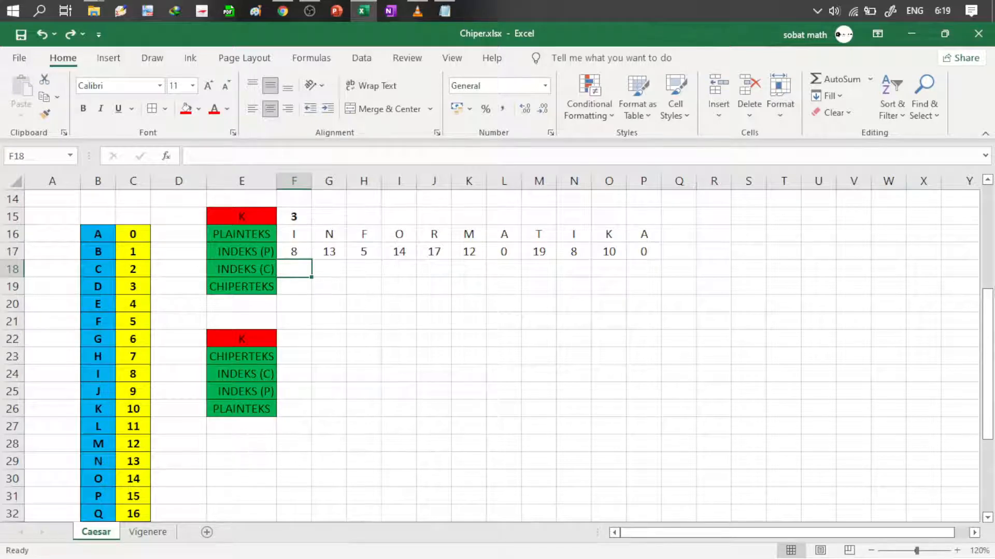
left_click_drag(988, 334, 988, 285)
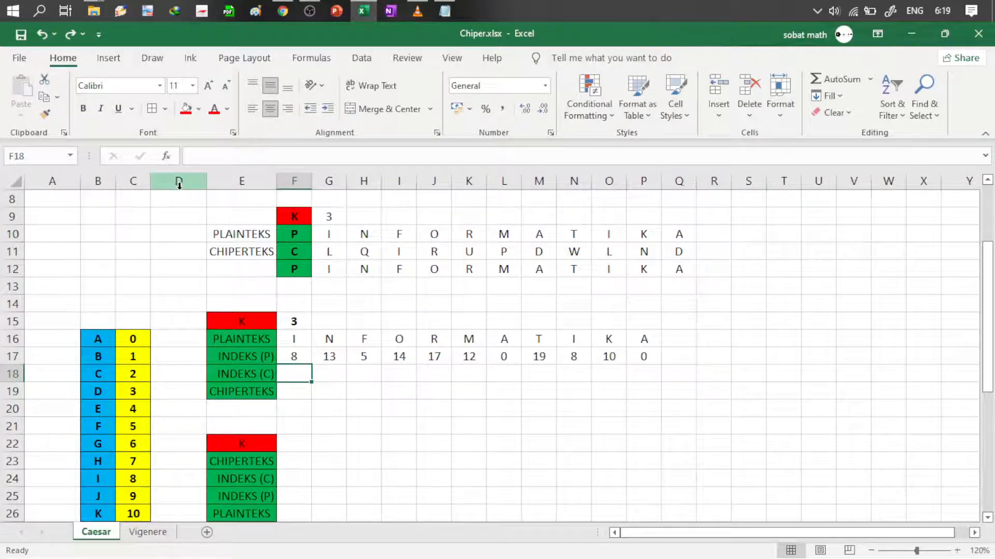
left_click(198, 372)
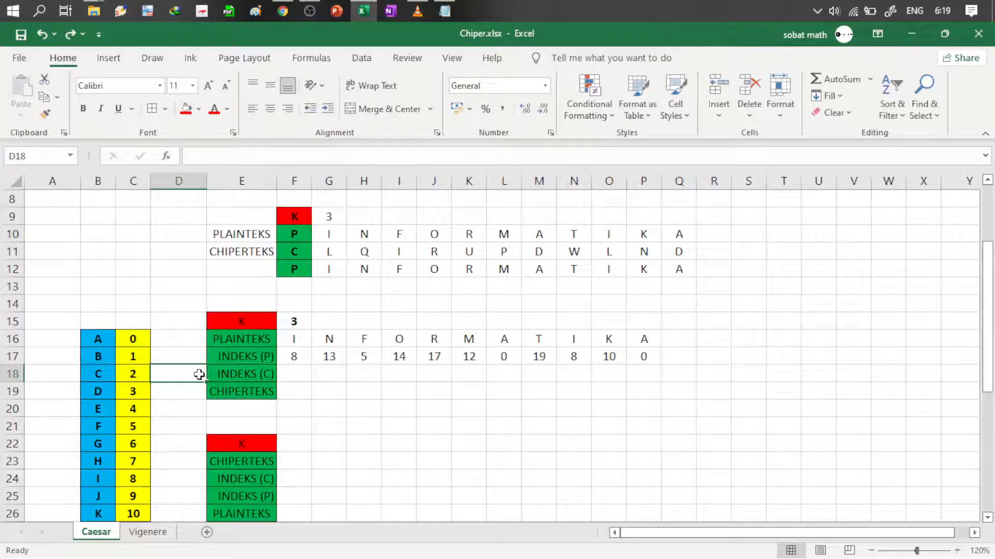
type("(P+")
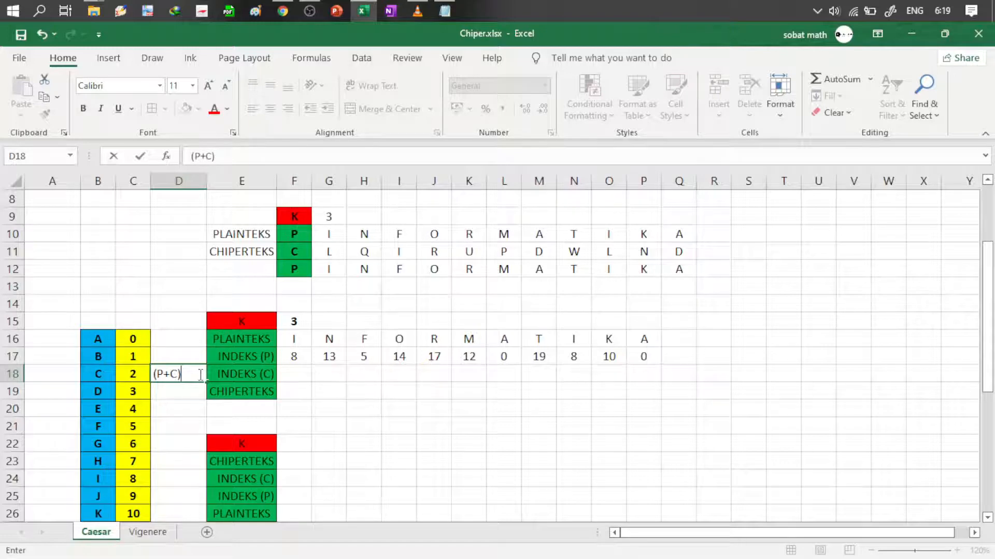
type("C) mod ")
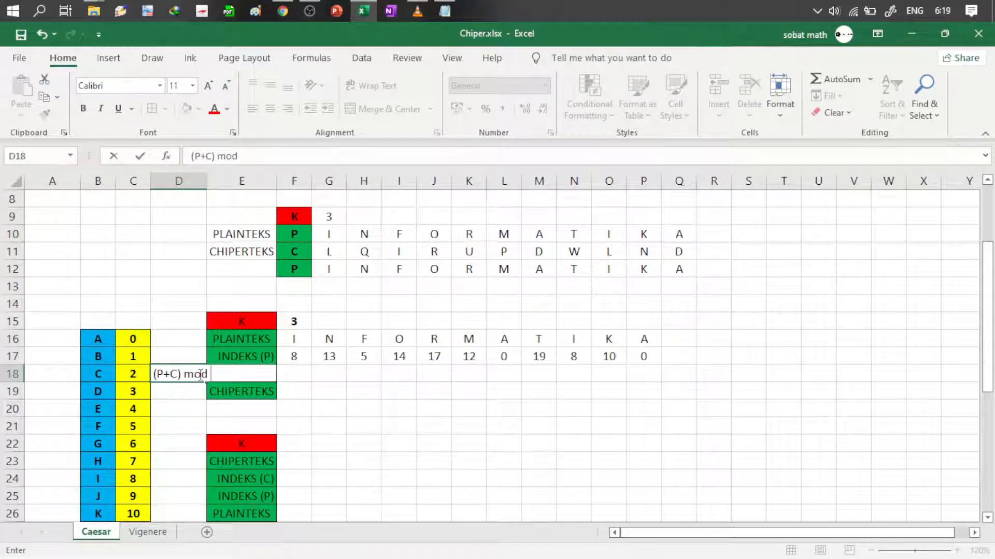
type("26")
key("Tab")
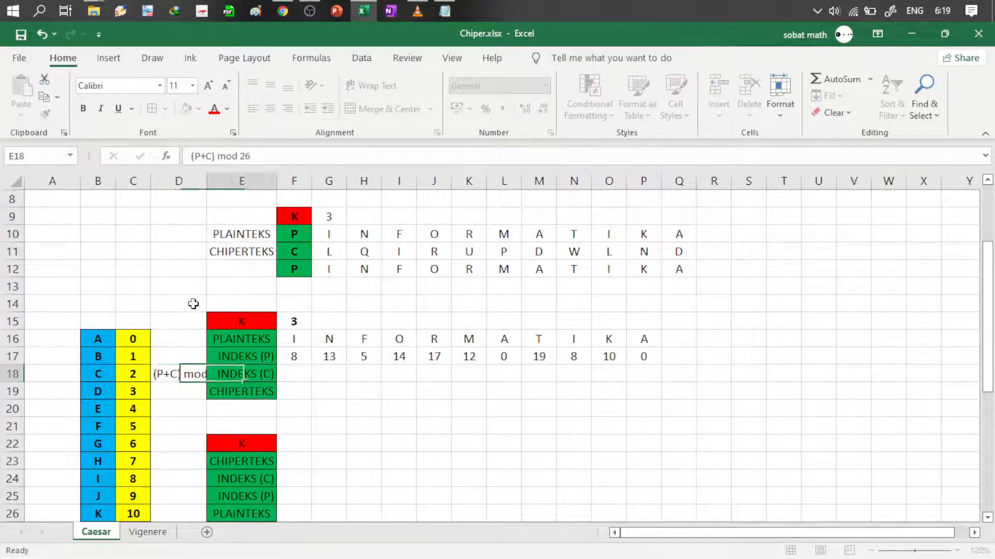
double_click(203, 185)
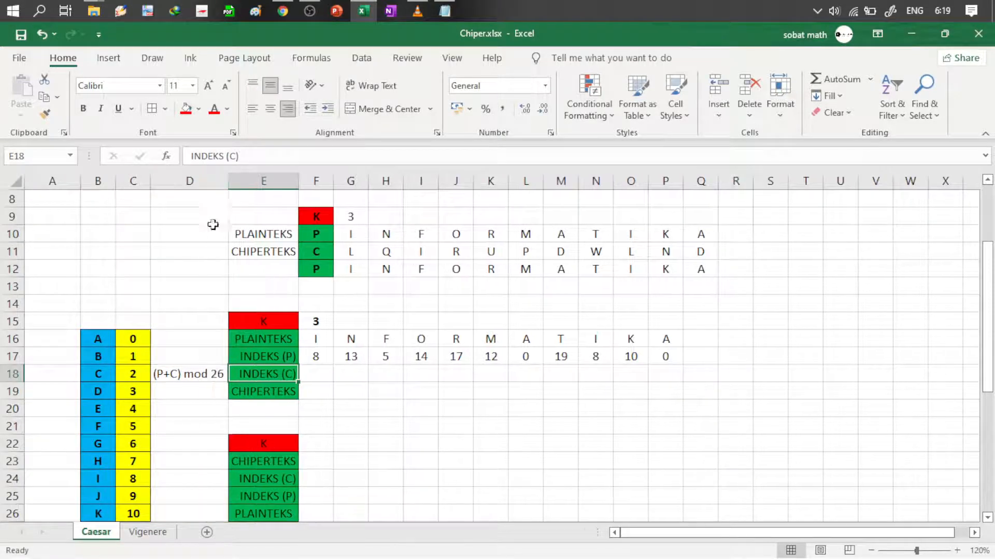
Step: Try to correct the note in D18 to (P+K) mod 26 after opening the E18 label for editing
key("F2")
left_click(173, 376)
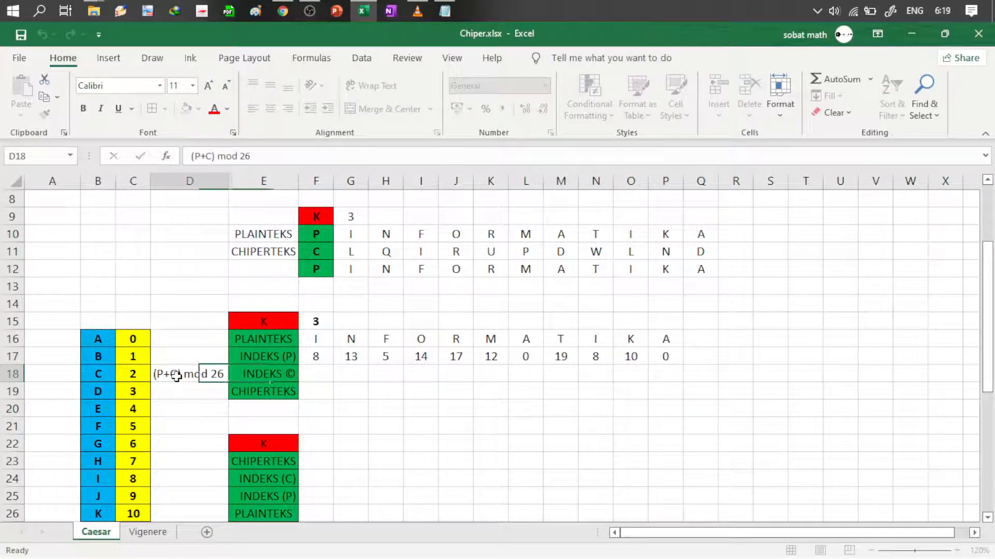
double_click(176, 374)
key("BackSpace")
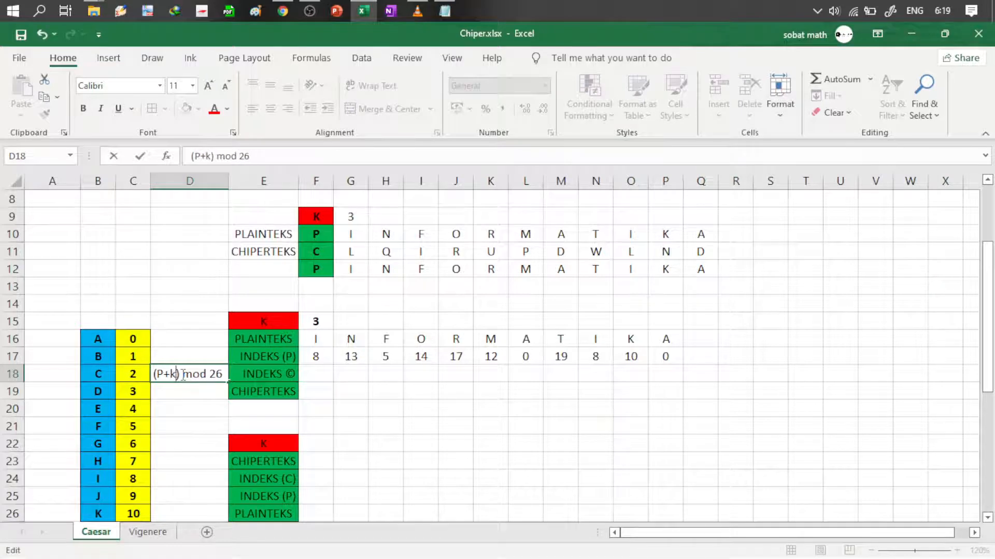
type("K")
key("Return")
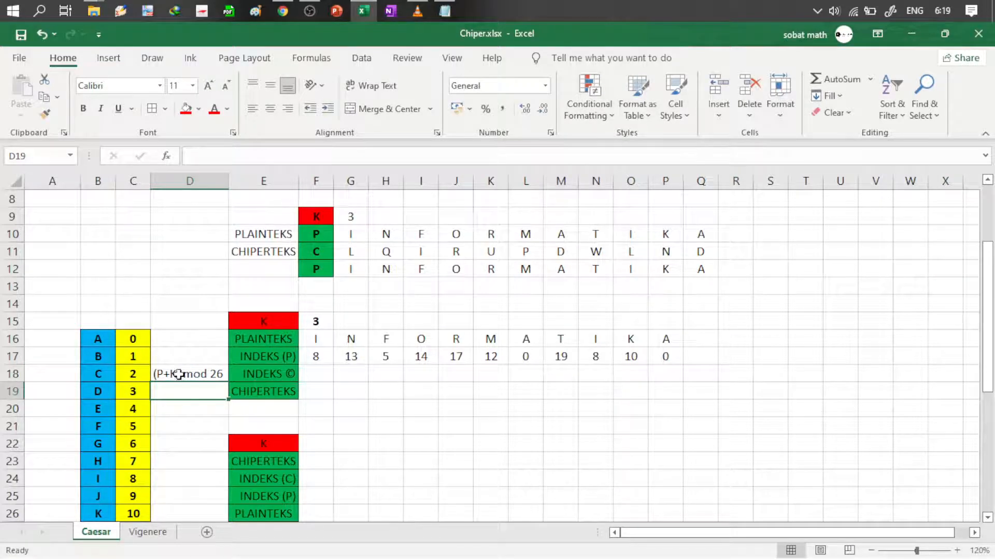
Step: Undo the last two edits, made to the D18 note and the INDEKS (C) label in E18
left_click(277, 380)
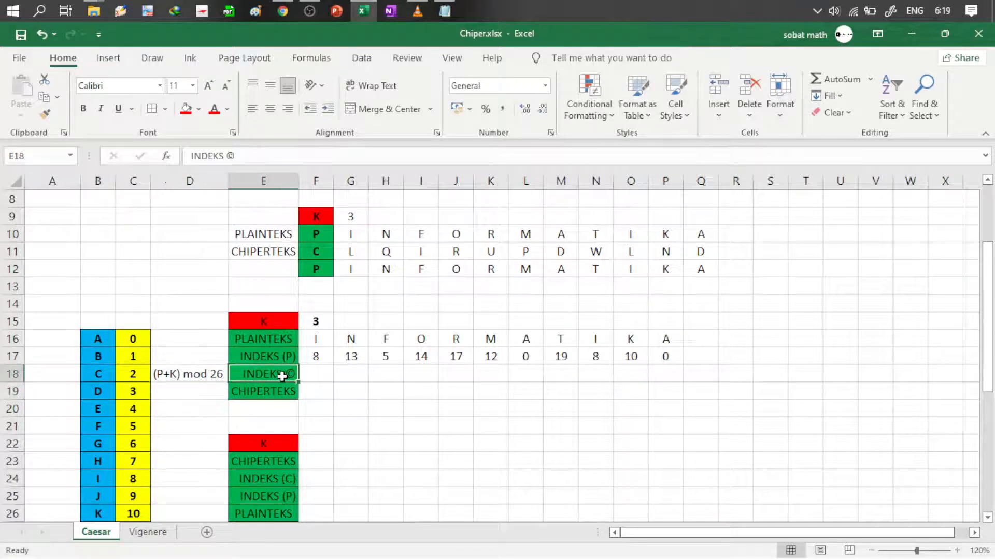
key("ctrl+z")
key("ctrl+z")
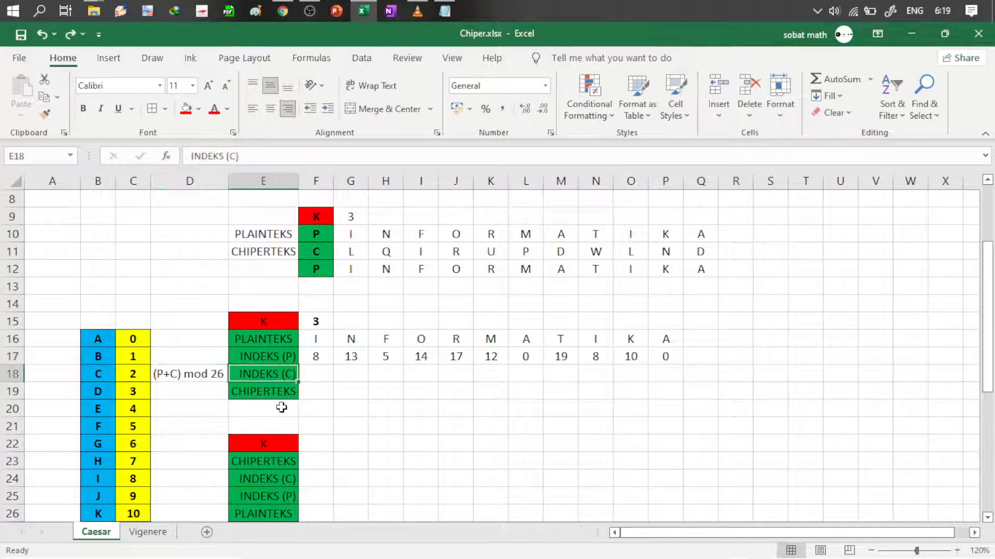
Step: Replace C with K in the D18 note so that it reads (P+K) mod 26, and select F18
left_click(204, 375)
double_click(224, 374)
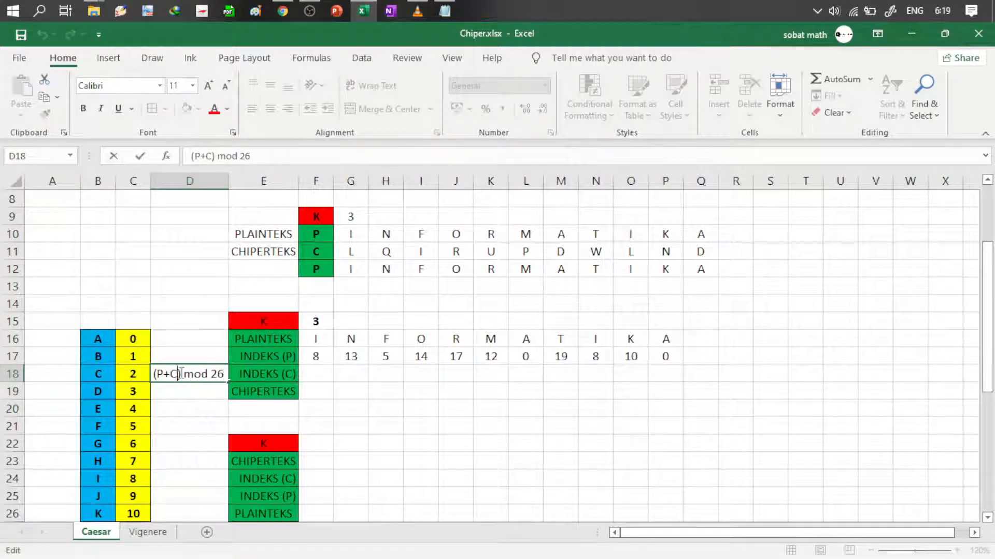
key("BackSpace")
type("k")
key("BackSpace")
type("K")
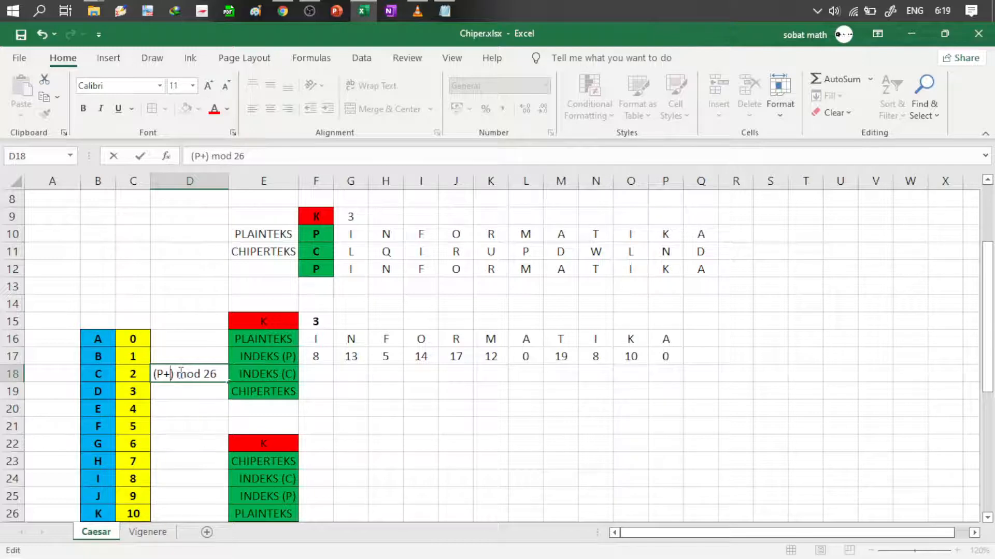
key("Tab")
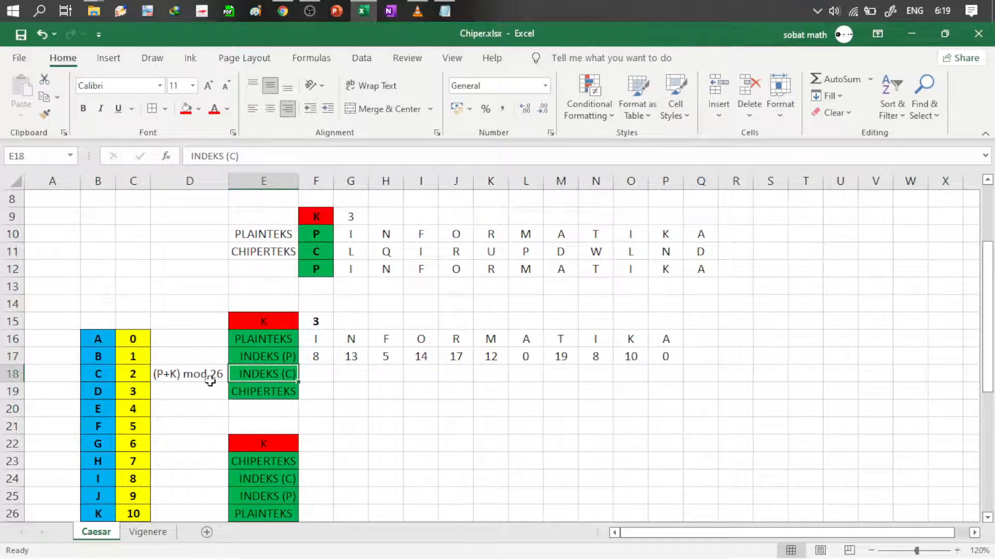
left_click(326, 374)
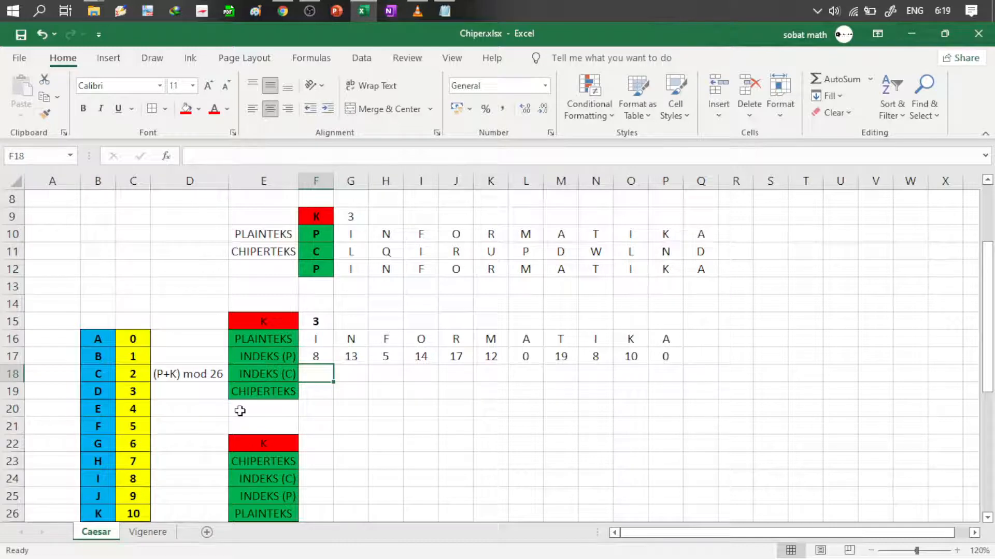
Step: Enter the formula =MOD(F17+F15;26) in F18 to compute the first ciphertext index
type("=MOD")
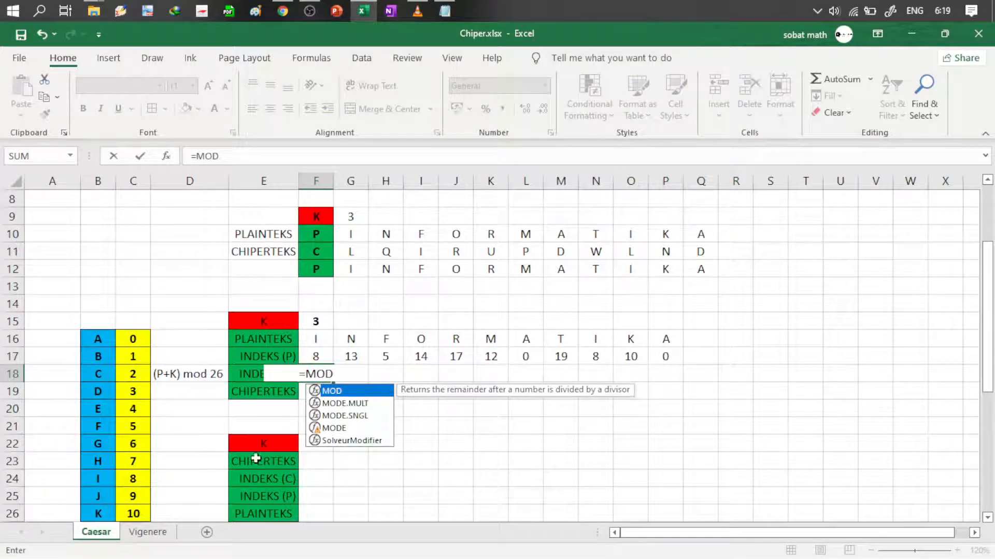
type("(")
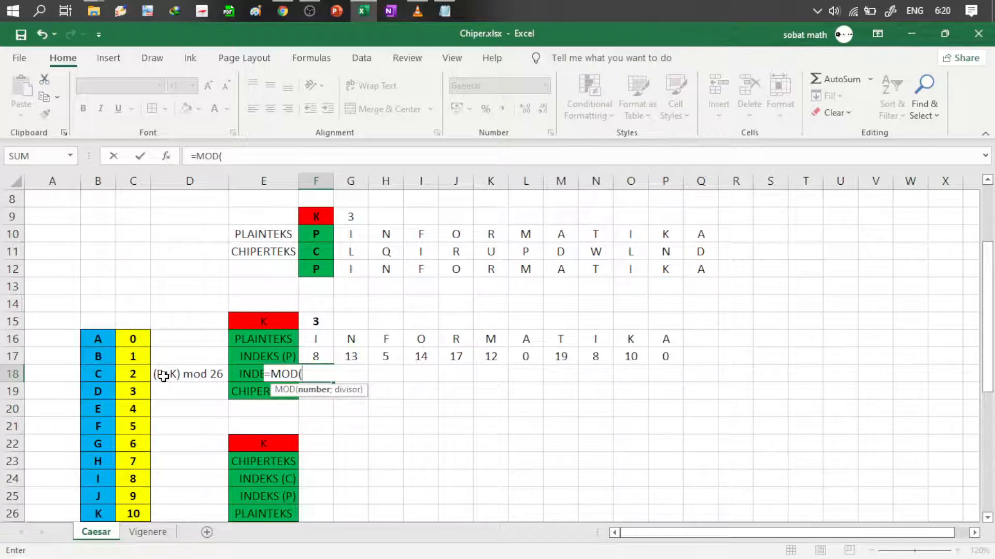
left_click(319, 358)
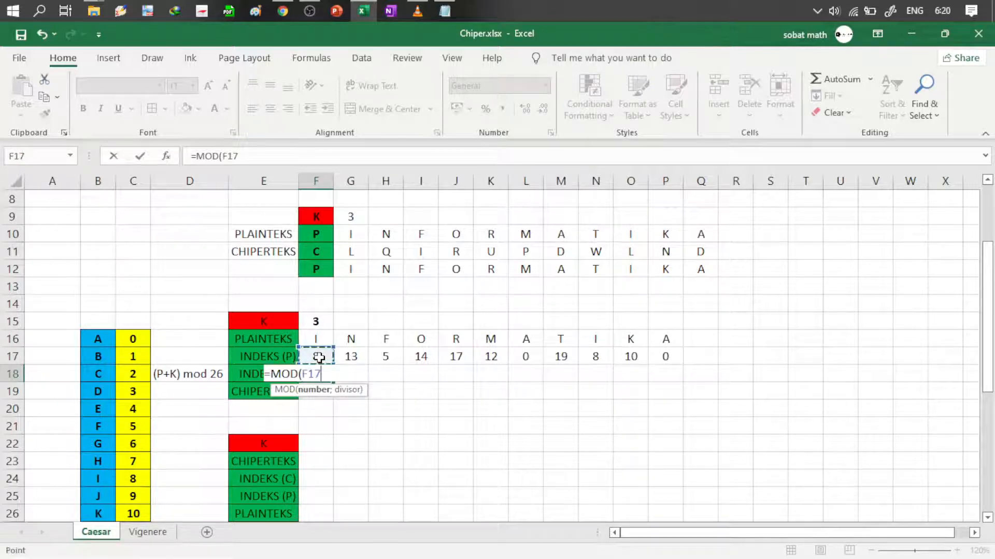
type("+")
left_click(328, 321)
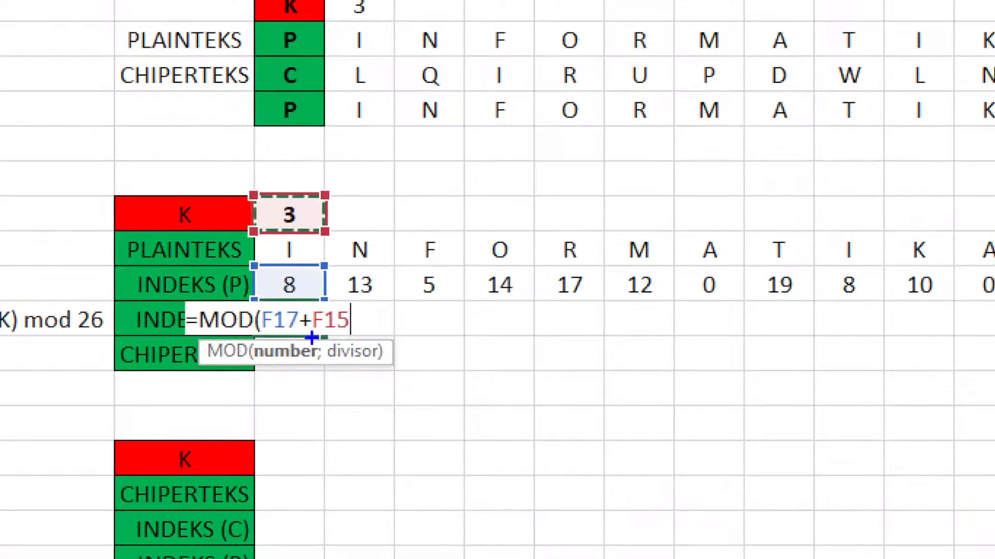
left_click_drag(313, 340, 393, 376)
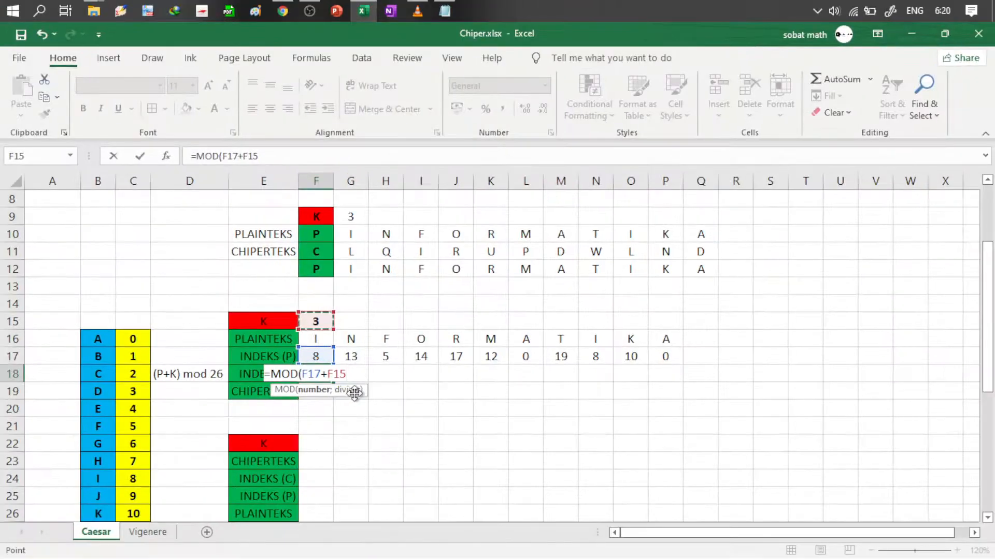
type(";")
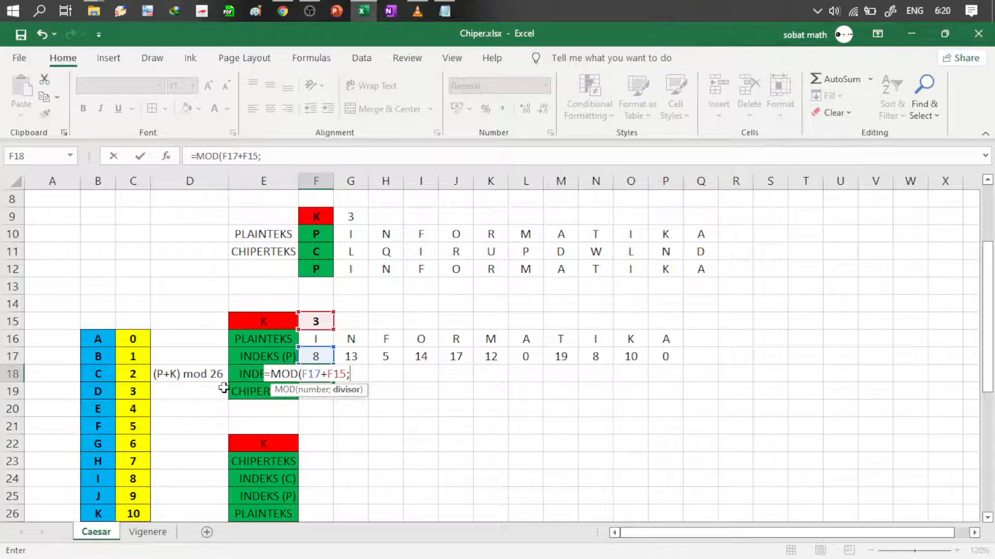
type("26)")
key("Tab")
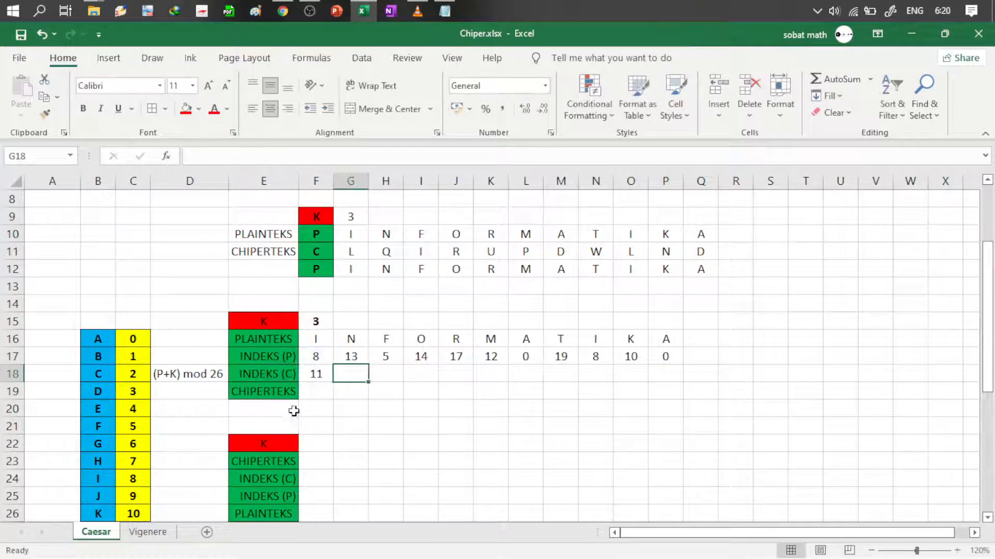
Step: Fill the F18 formula across the INDEKS (C) row to P18
left_click(320, 375)
left_click_drag(342, 384, 679, 384)
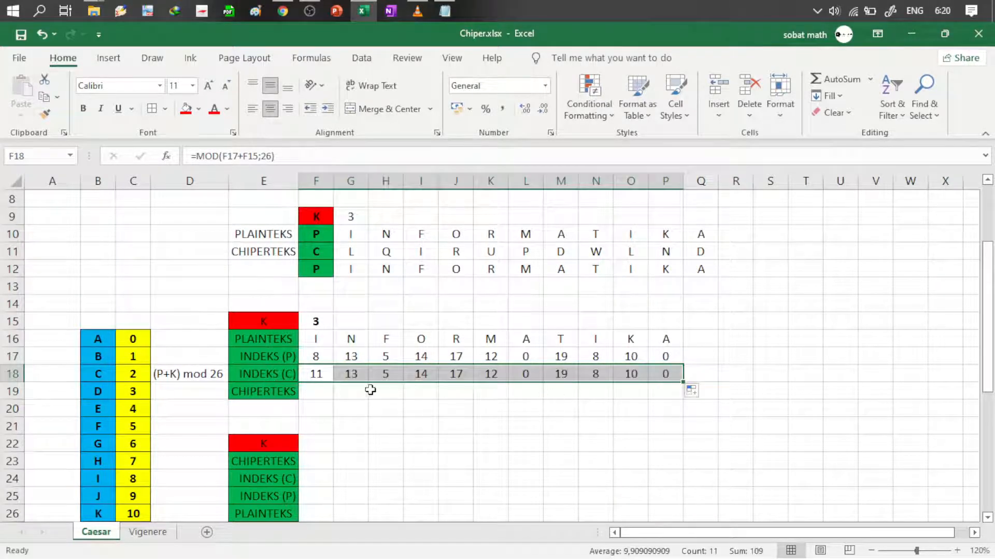
left_click(340, 392)
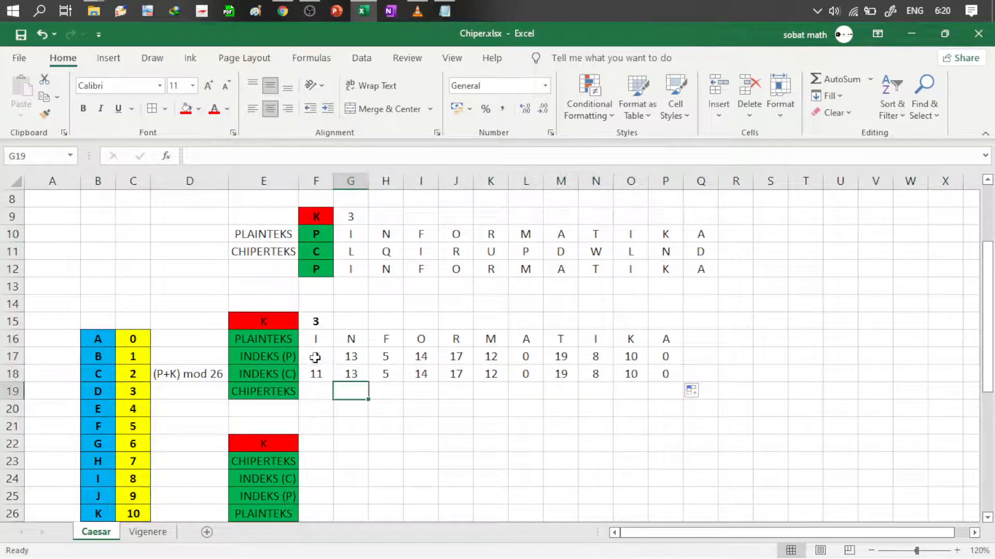
Step: Check which key cell the copied MOD formulas in G18, H18 and I18 refer to
left_click(355, 373)
double_click(356, 373)
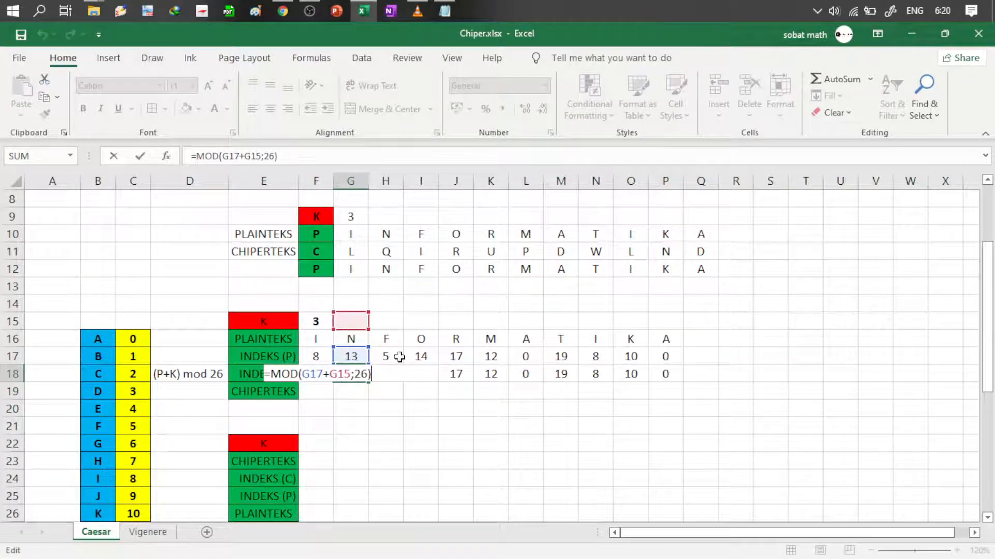
key("Tab")
key("F2")
key("Tab")
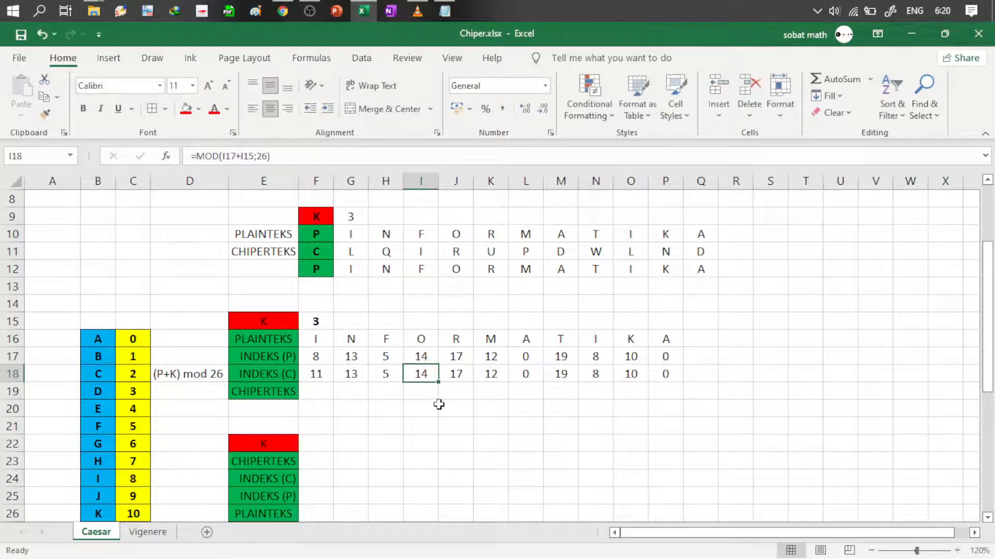
key("F2")
key("Tab")
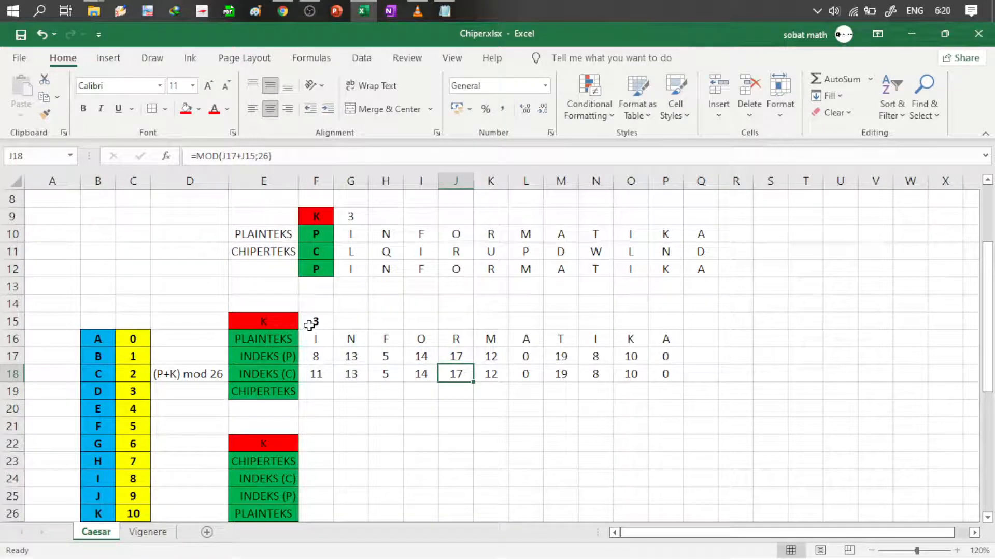
left_click(352, 374)
Step: Make the key reference in F18 absolute so that the formula reads =MOD(F17+$F$15;26)
left_click(322, 374)
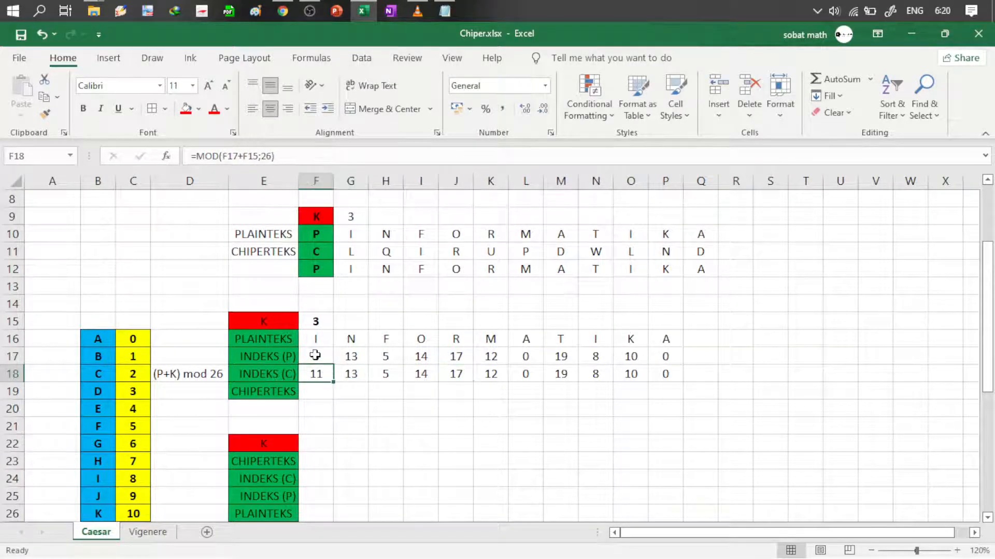
key("F2")
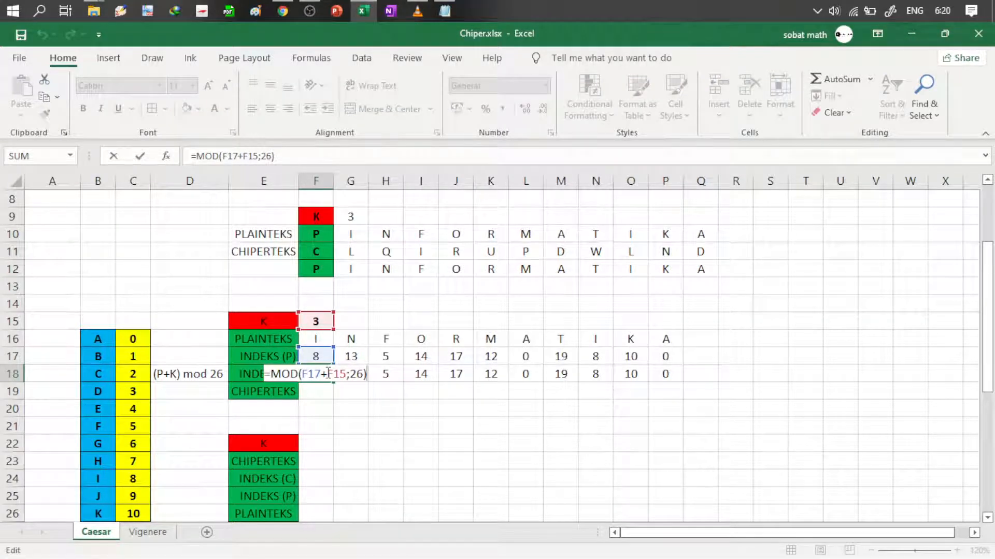
left_click(329, 374)
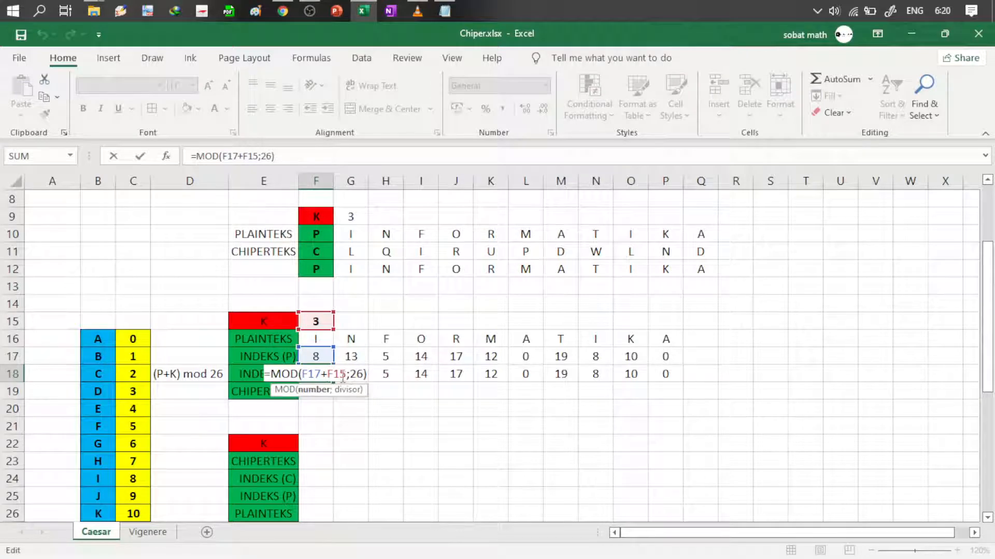
key("F4")
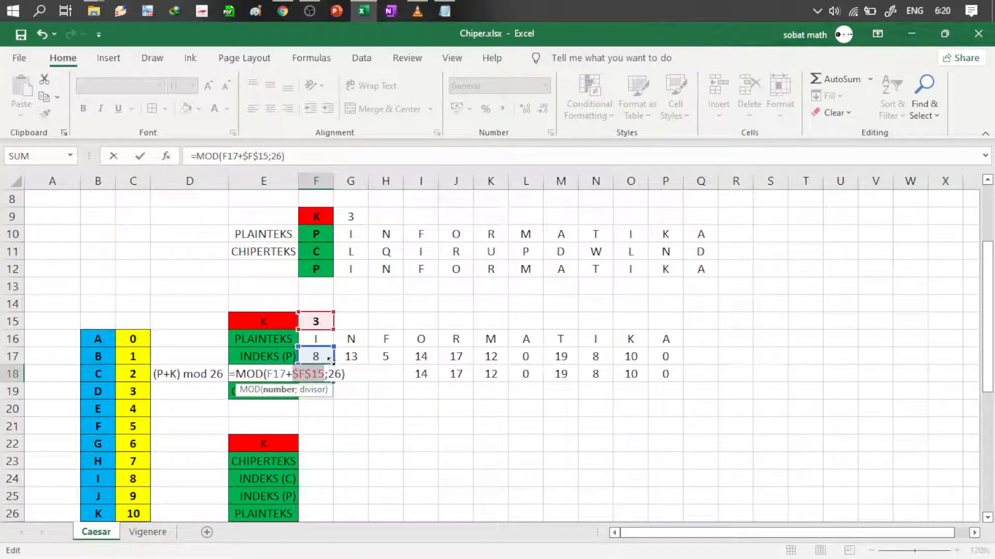
key("Tab")
Step: Copy the corrected MOD formula from F18 through P18 and select F19
left_click(325, 376)
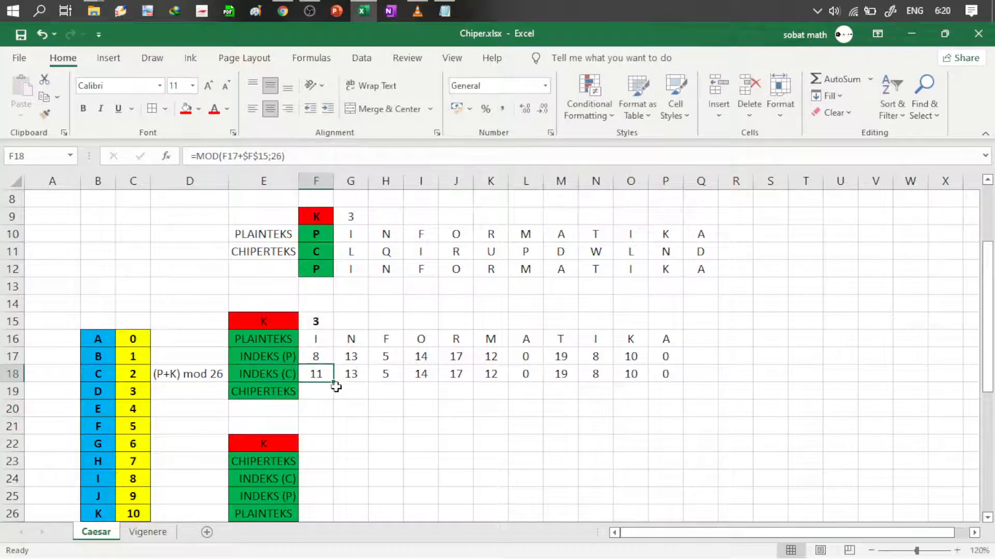
left_click_drag(335, 384, 689, 386)
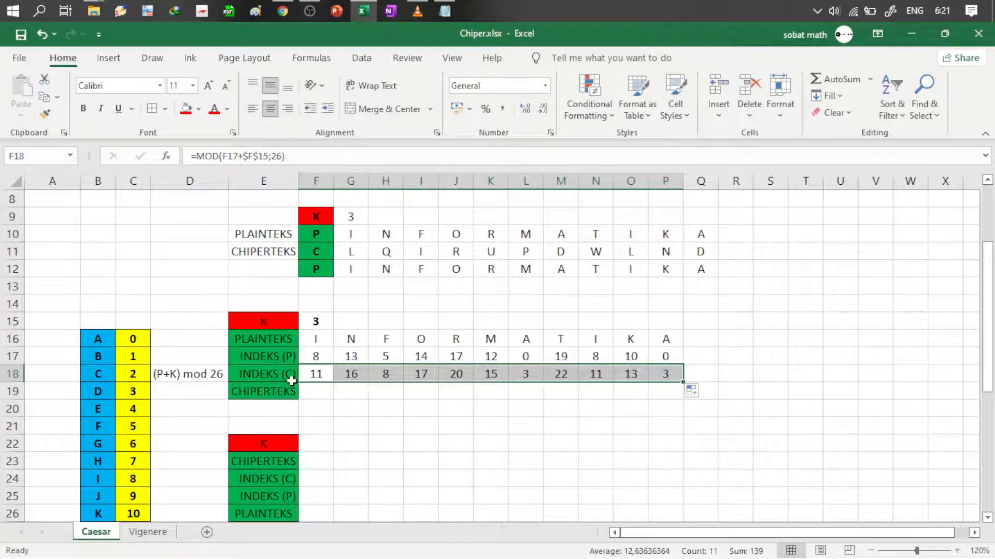
left_click(321, 389)
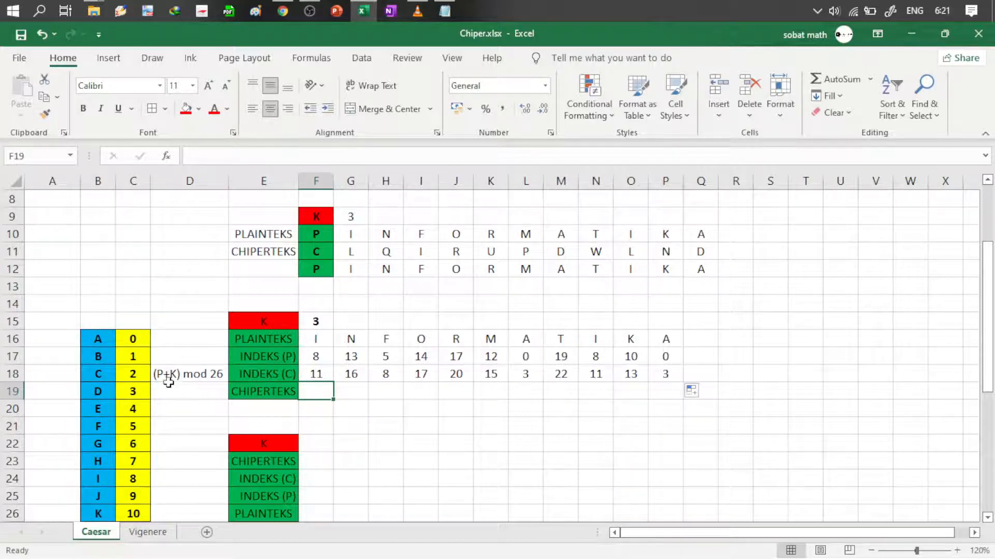
Step: Start an INDEX formula in F19 with the letter and number table B16:C41 as its array
left_click(136, 180)
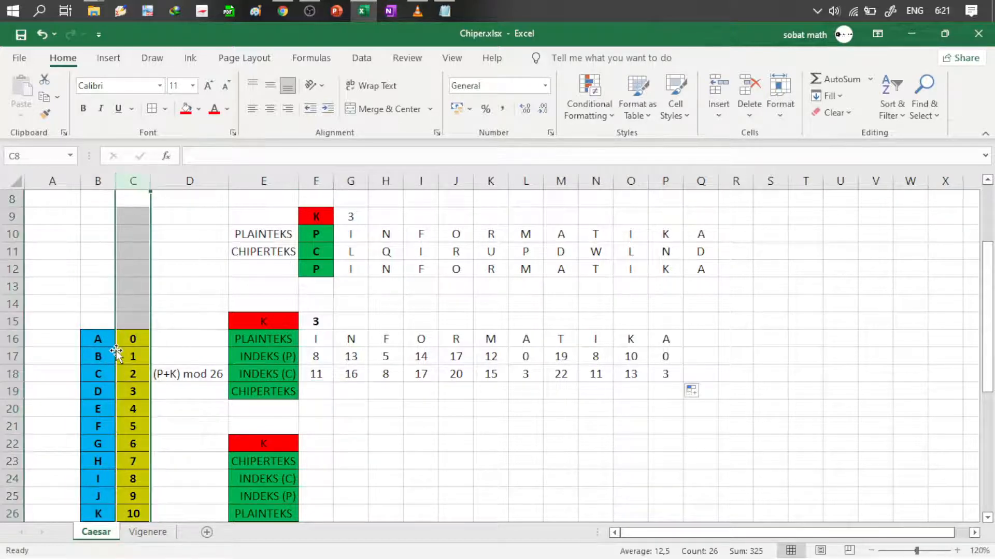
left_click(104, 183)
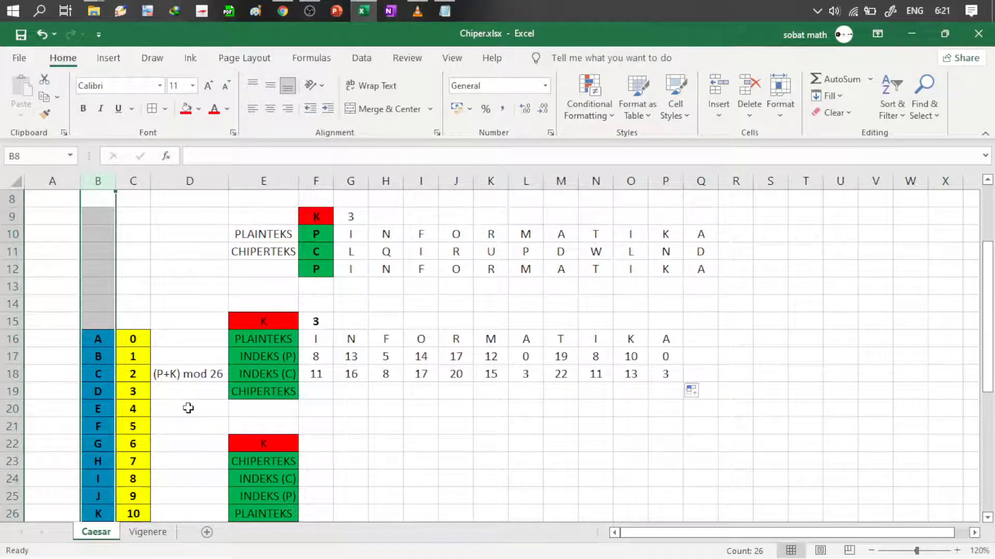
left_click(330, 387)
type("=")
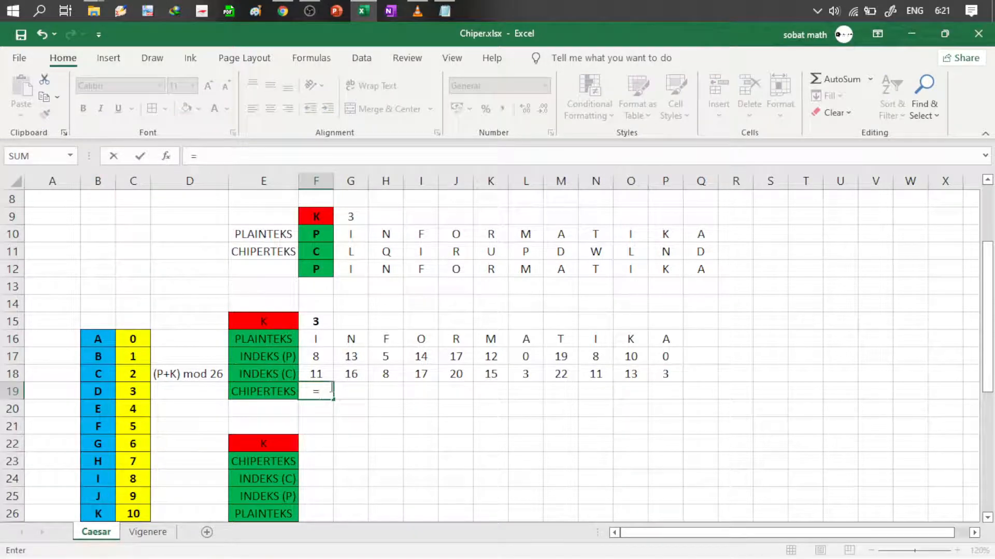
type("INDEX(")
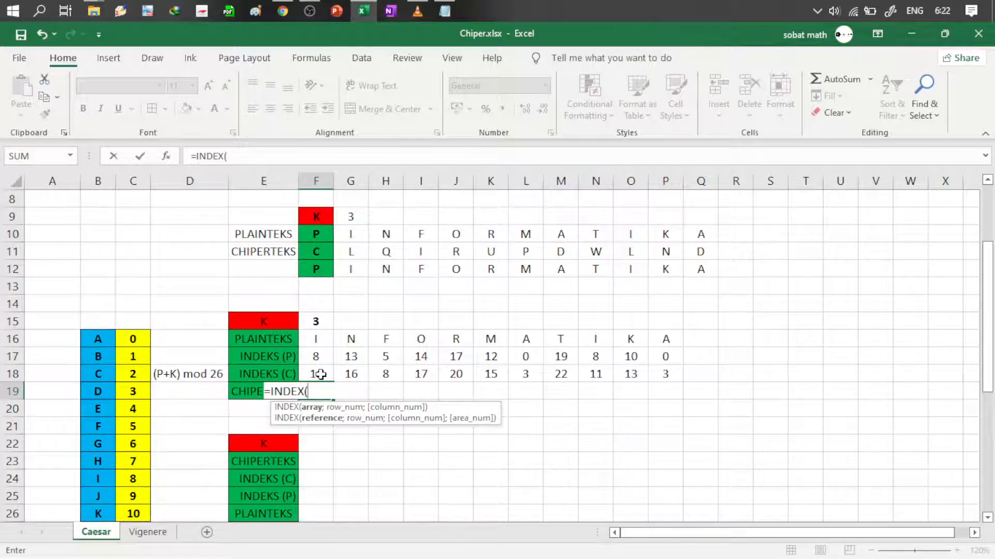
left_click(96, 341)
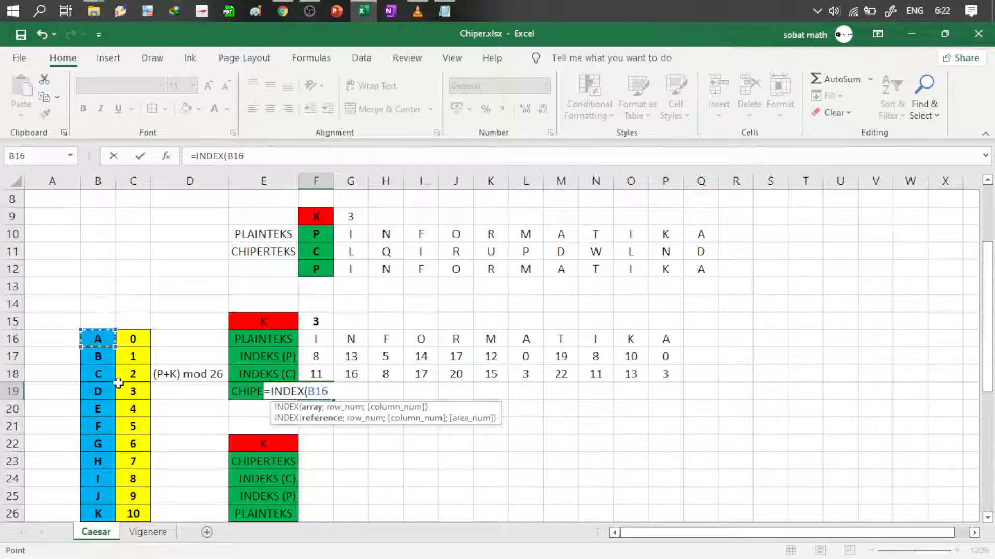
key("shift+Down")
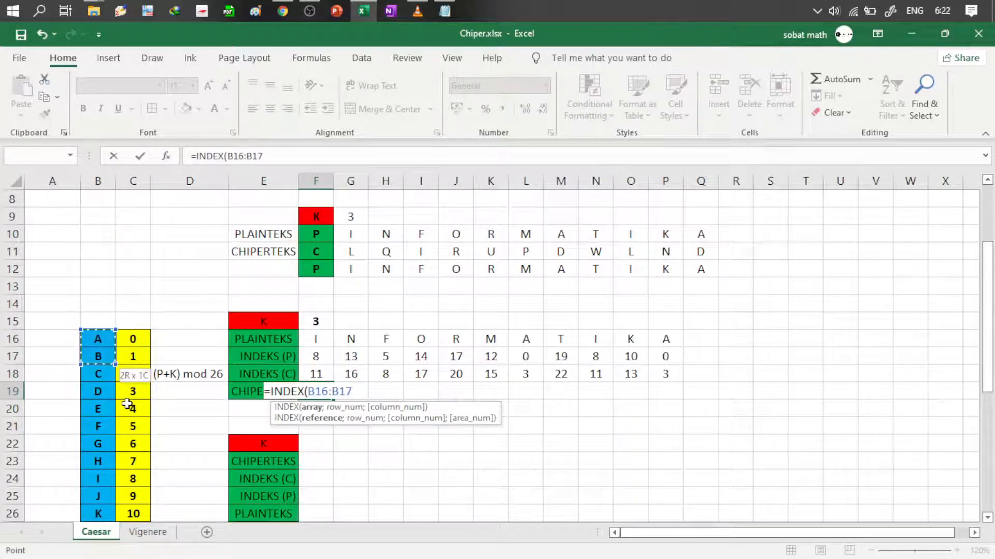
key("ctrl+shift+Down")
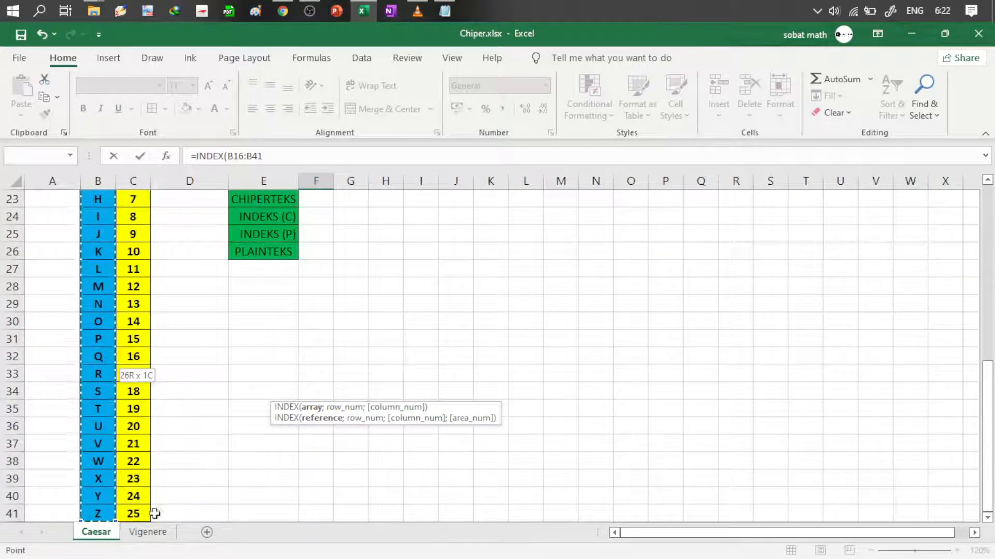
left_click(137, 517, "shift")
type(";")
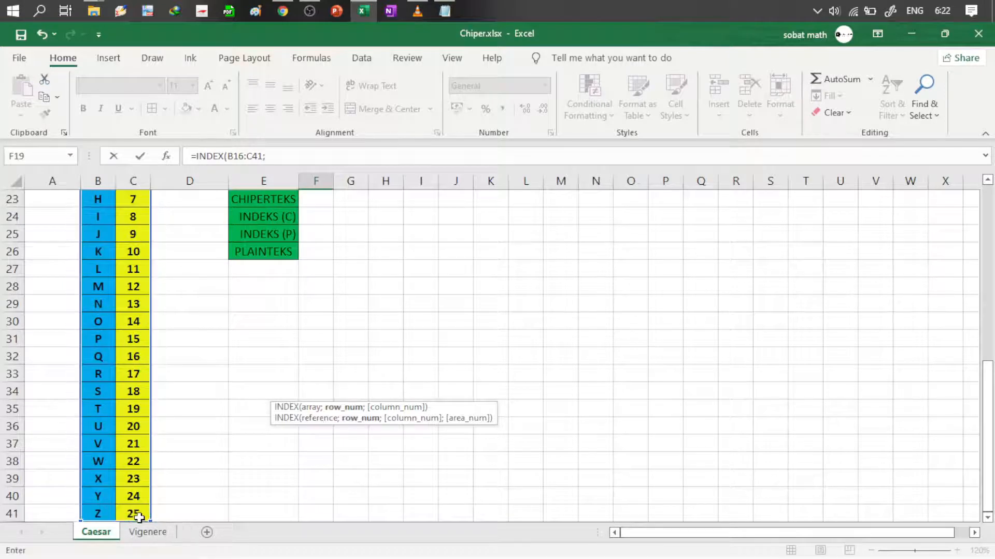
Step: Complete the F19 INDEX formula with row number 12 and column number 1, and select row 27 for comparison
left_click_drag(979, 398, 982, 233)
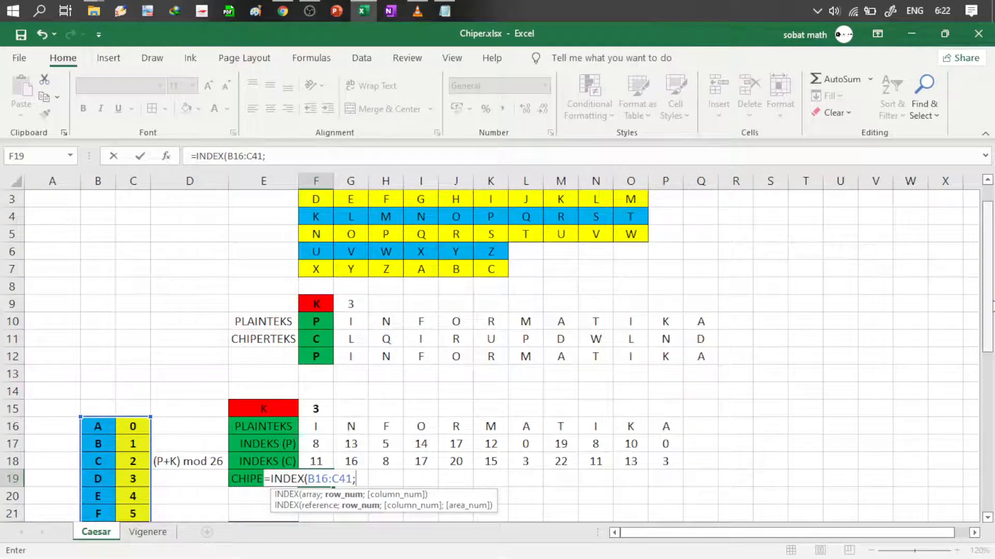
left_click_drag(990, 284, 991, 294)
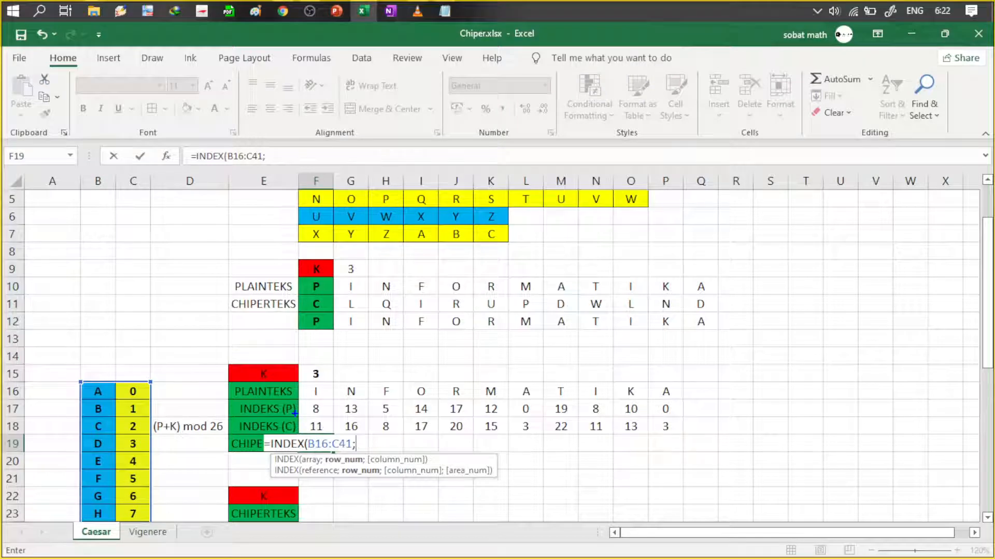
mouse_move(297, 413)
left_mouse_down()
mouse_move(321, 440)
mouse_move(340, 441)
left_mouse_up()
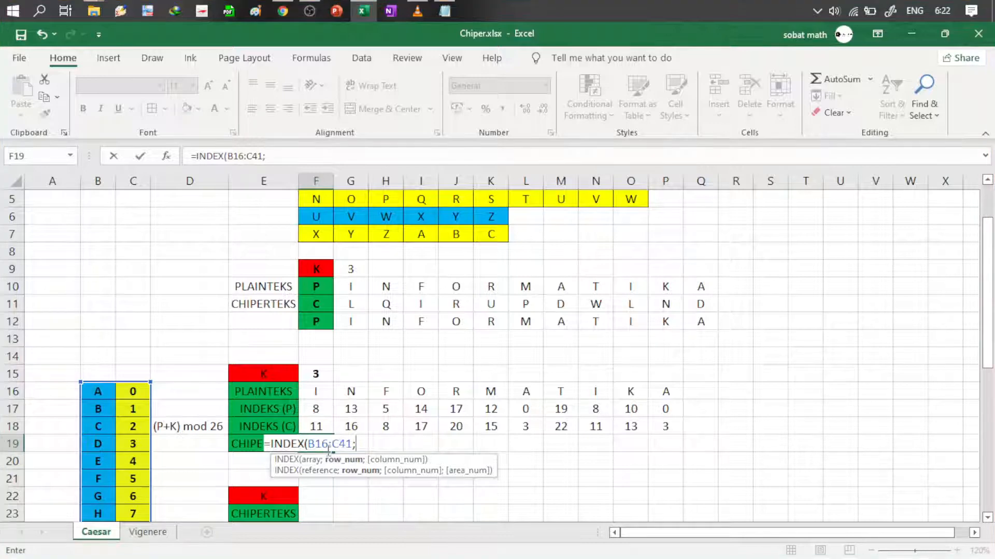
left_click_drag(992, 283, 972, 337)
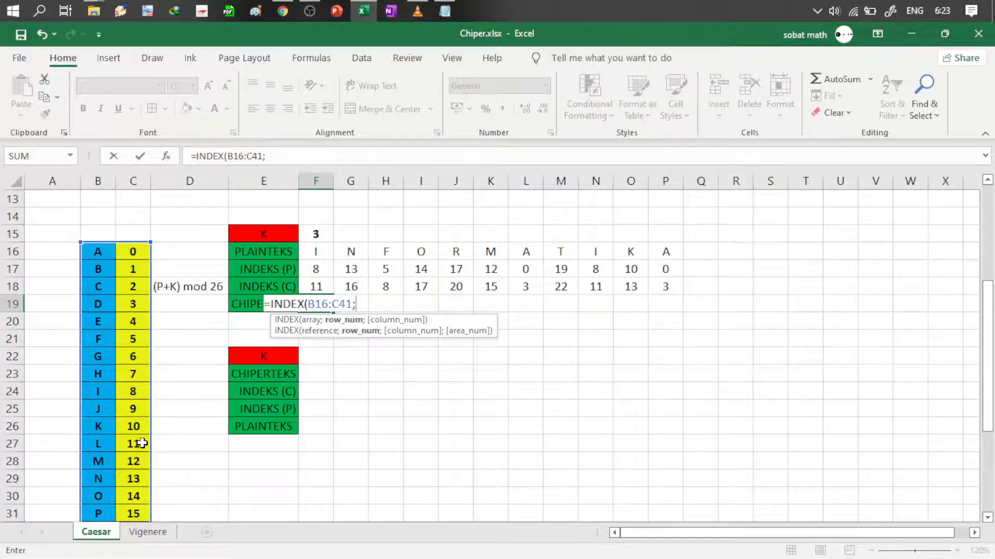
type("2")
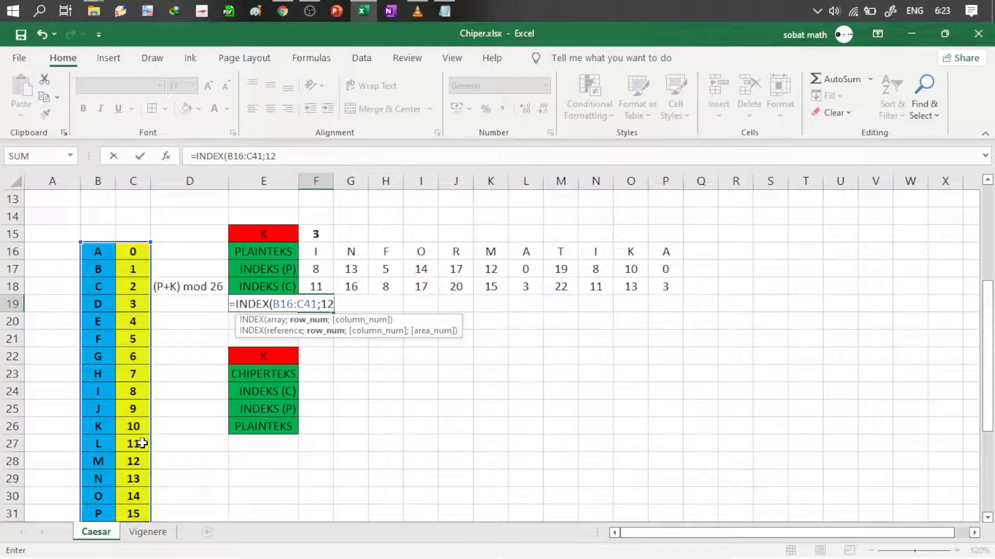
type(";1")
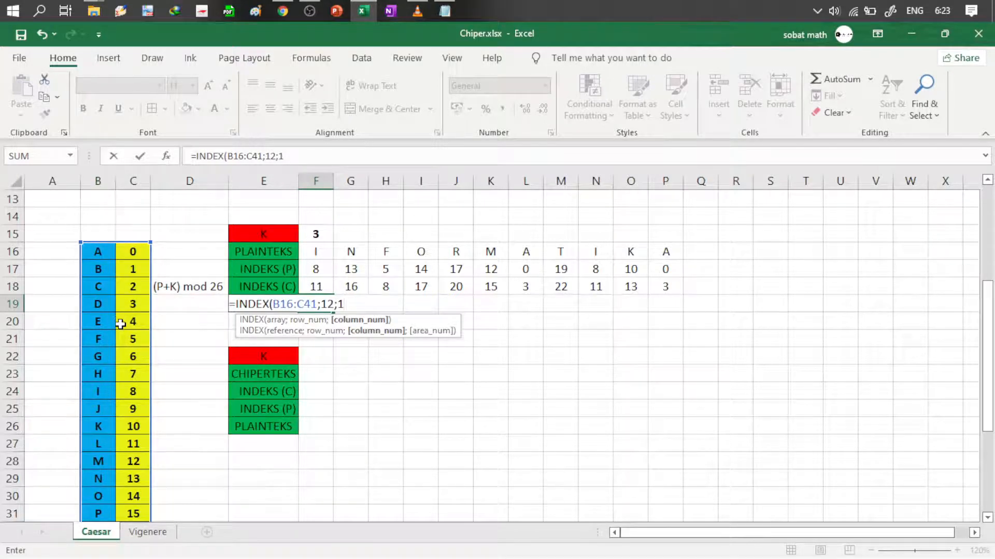
key("ctrl+Return")
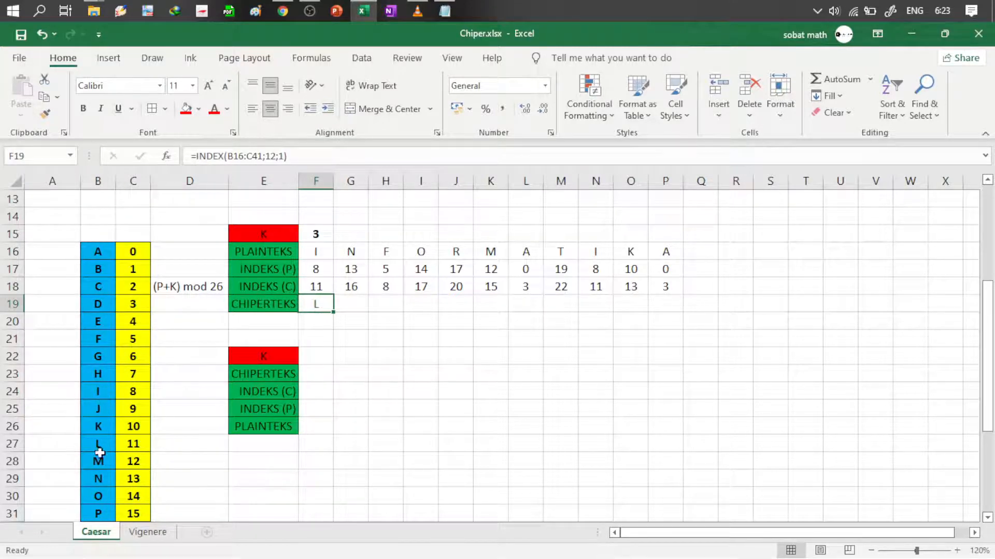
left_click(16, 444)
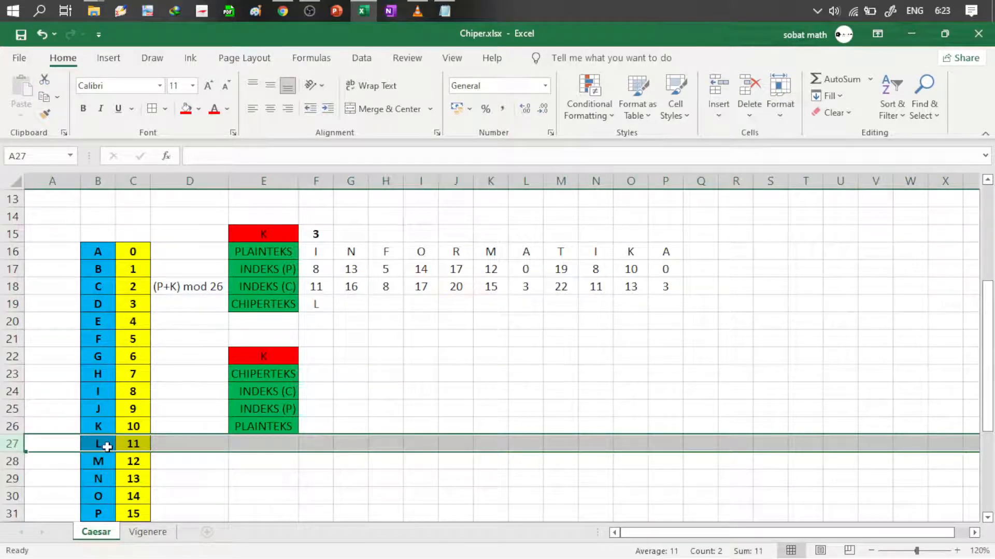
Step: Copy the INDEX formula from F19 into G19 and open the copy to check its array reference
left_click(338, 303)
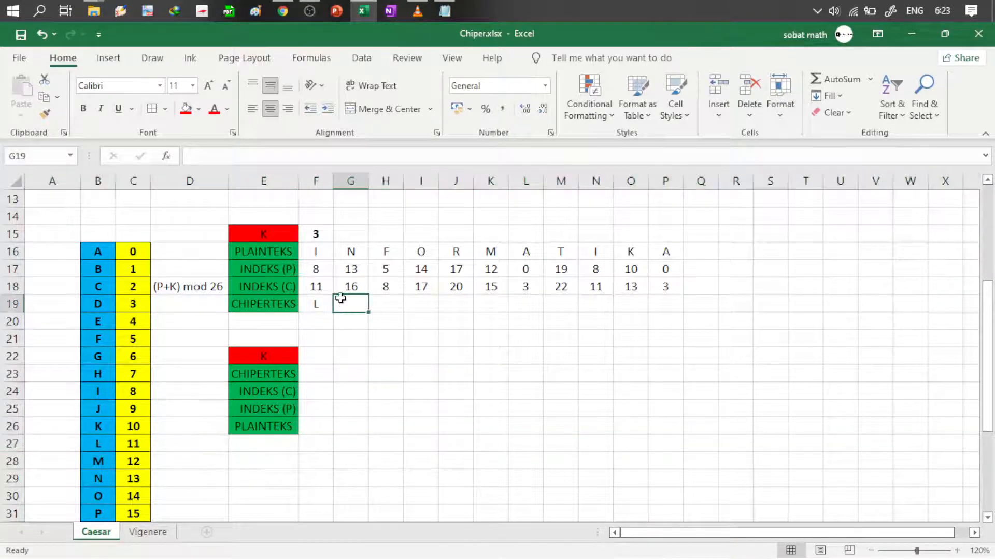
left_click(318, 286)
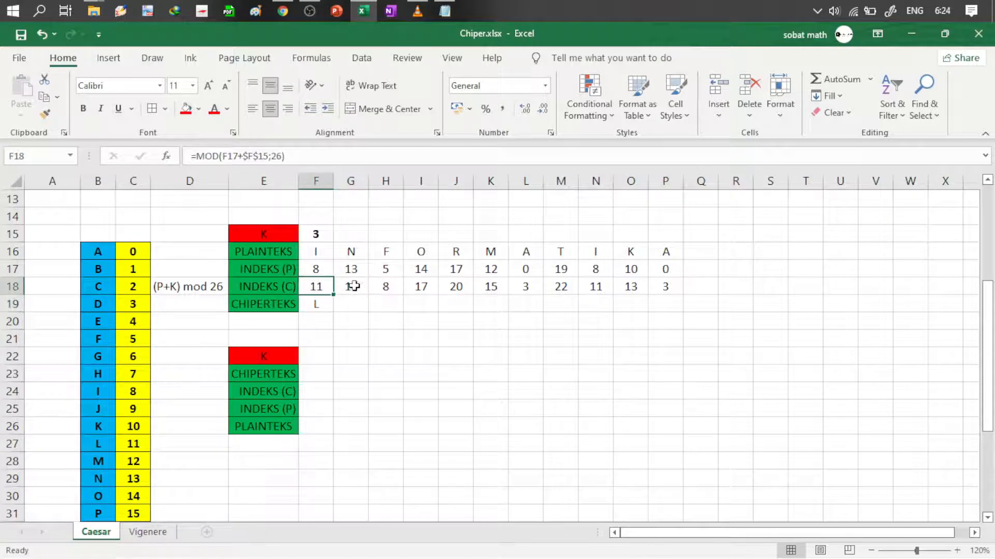
left_click(318, 306)
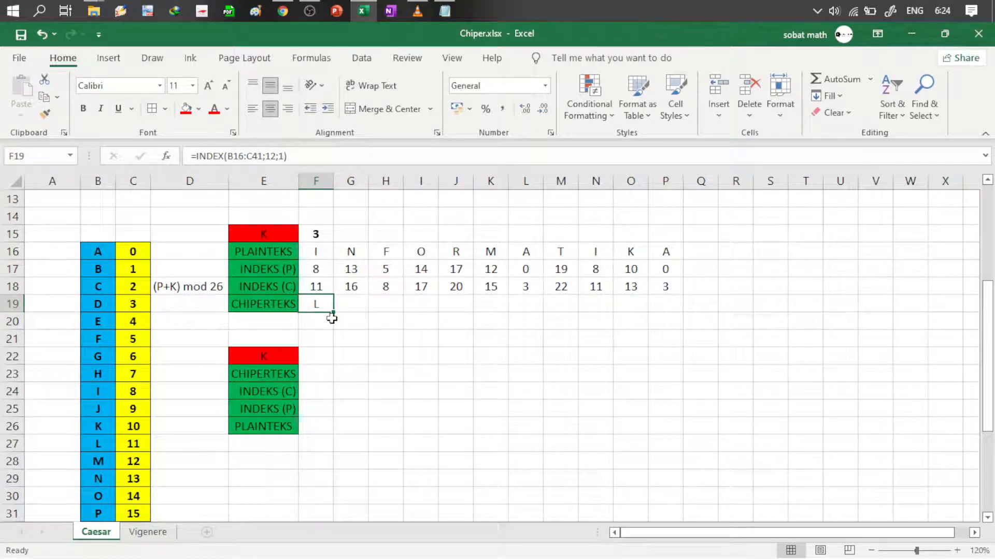
left_click_drag(333, 313, 361, 312)
left_click(361, 310)
double_click(355, 308)
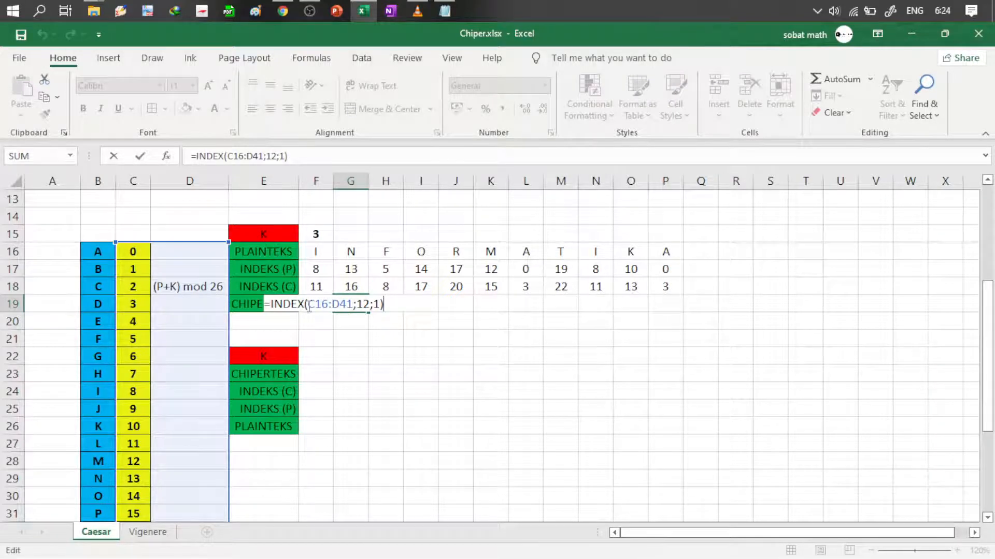
left_click_drag(300, 292, 355, 325)
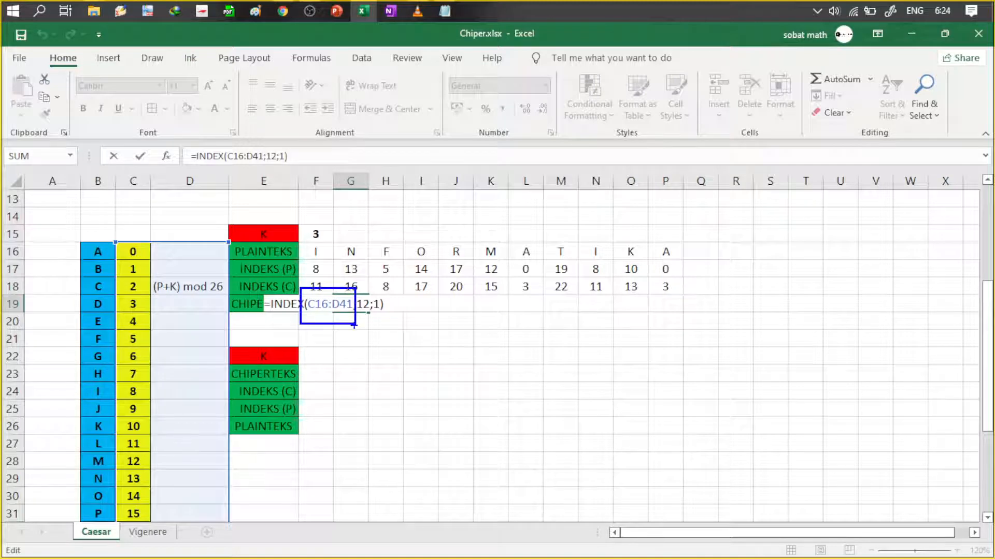
key("Escape")
key("Return")
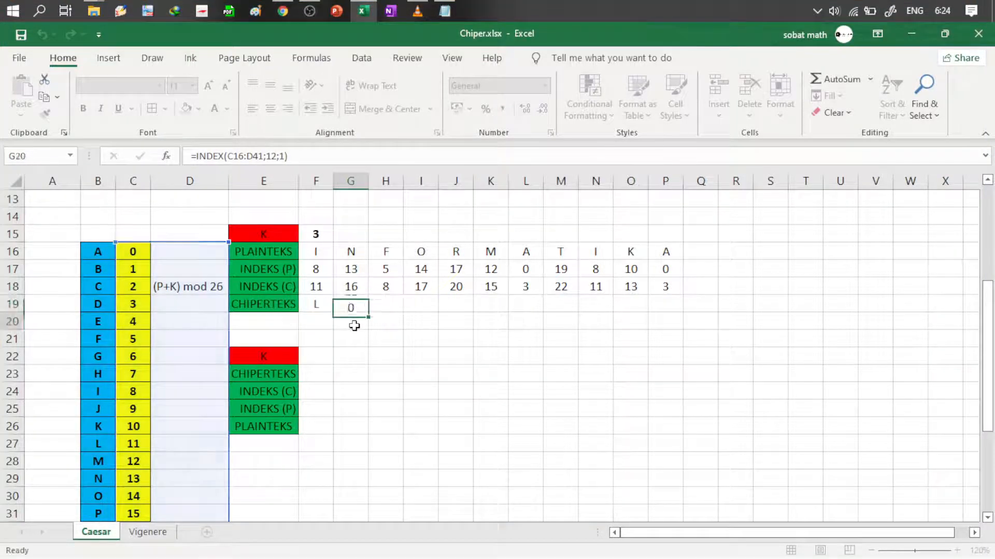
Step: Make the array reference in F19 absolute so that the formula reads =INDEX($B$16:$C$41;12;1)
left_click(326, 305)
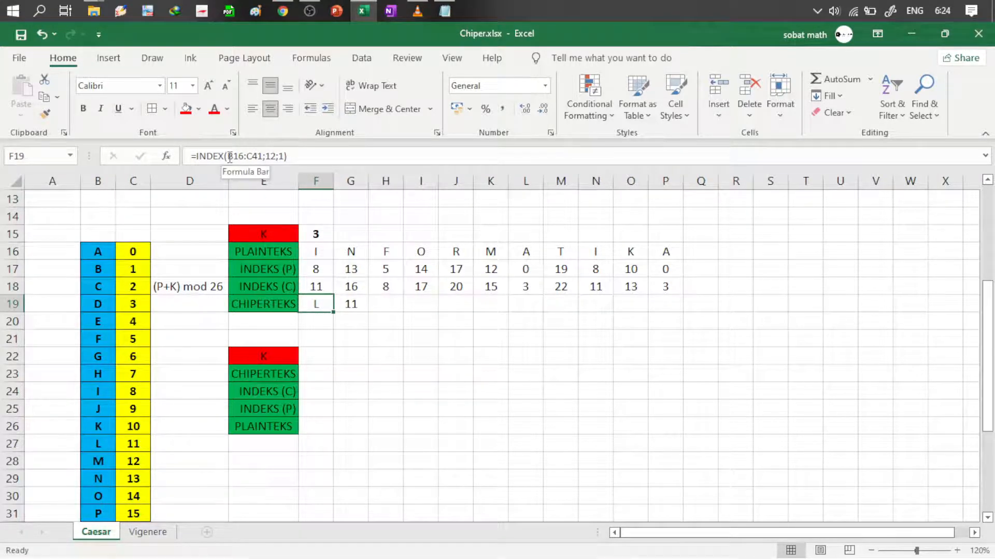
key("F2")
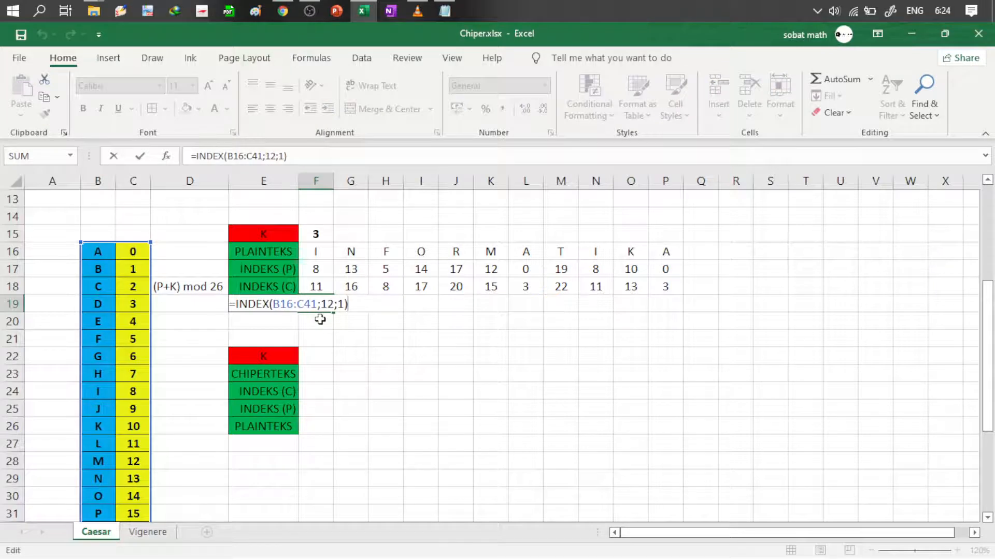
mouse_move(263, 290)
left_mouse_down()
mouse_move(305, 328)
mouse_move(328, 327)
mouse_move(319, 324)
left_mouse_up()
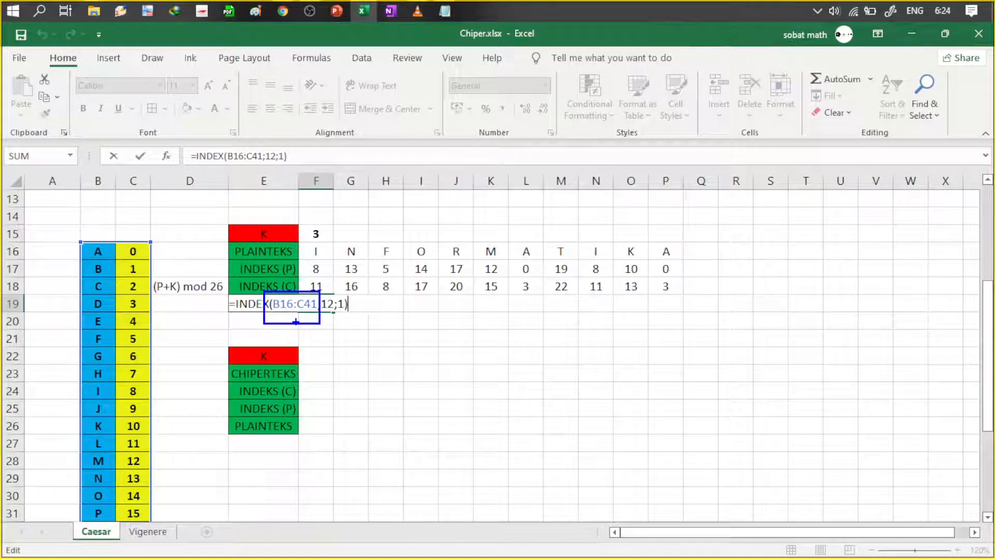
key("Escape")
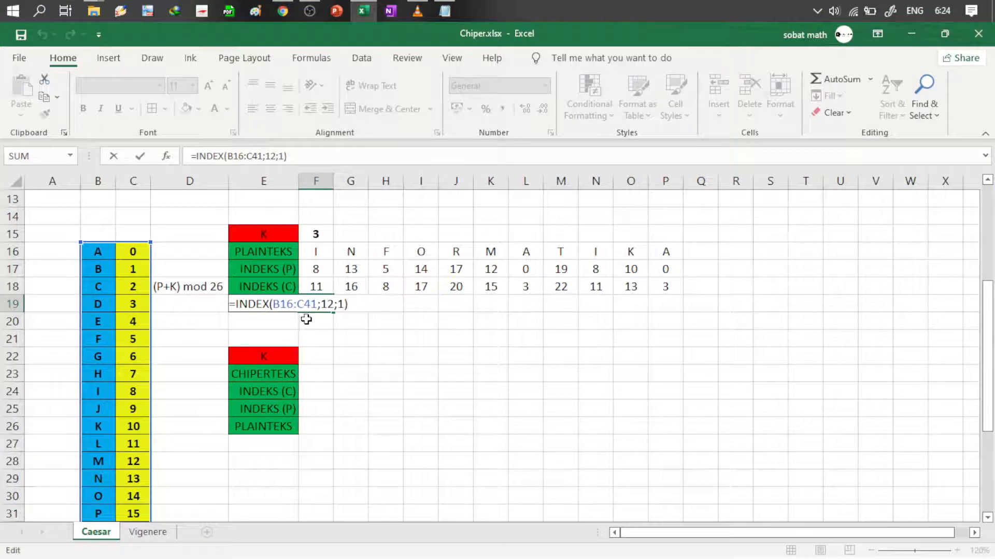
left_click(275, 304)
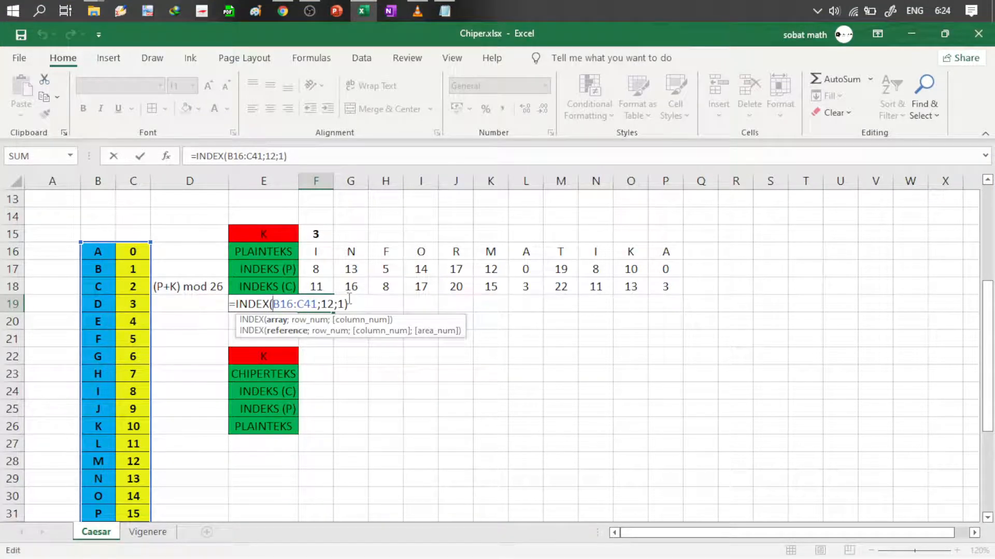
key("F4")
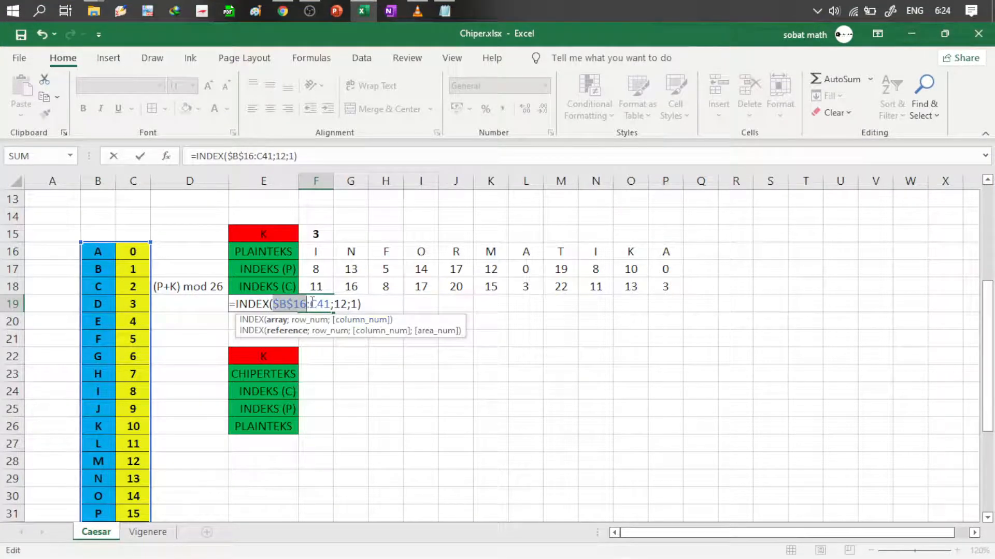
left_click(311, 304)
key("F4")
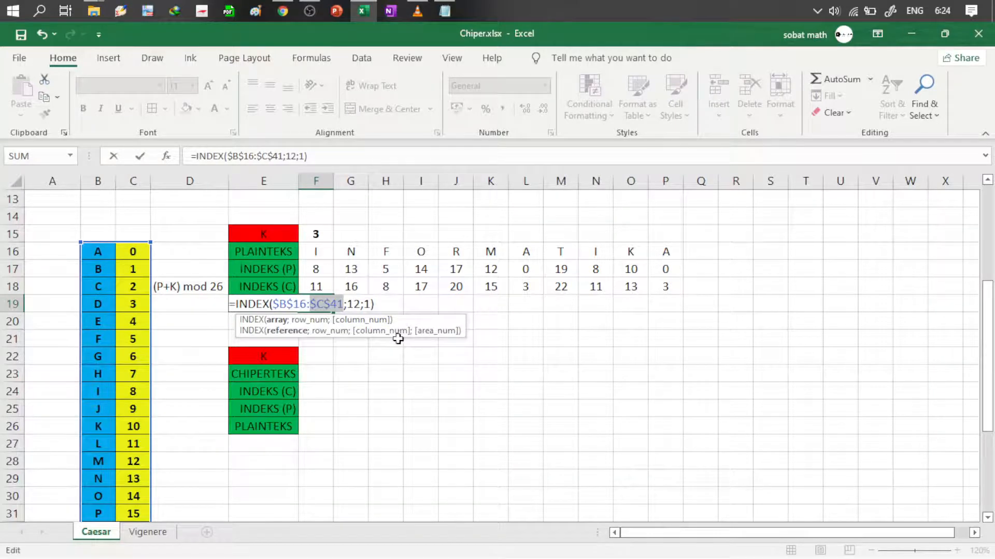
key("Return")
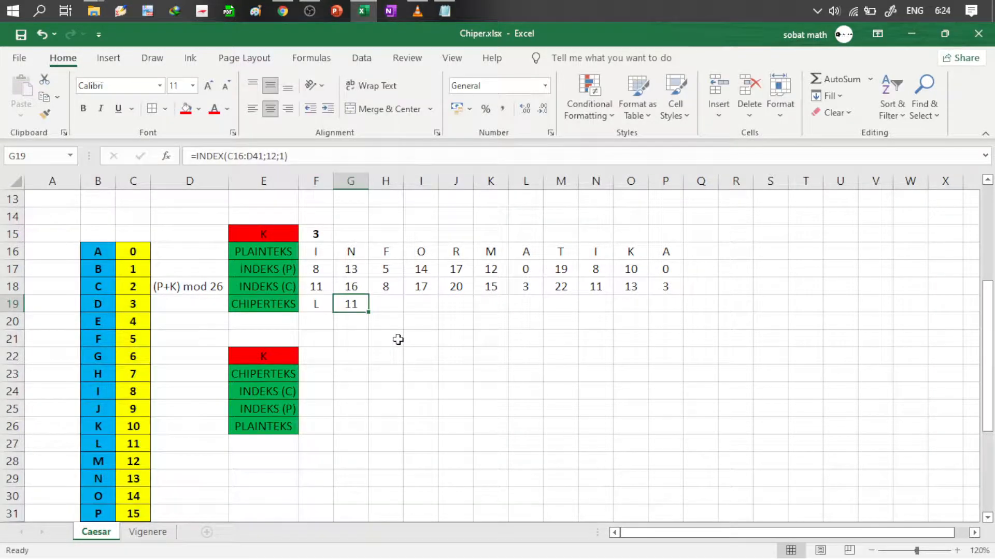
Step: Copy the corrected INDEX formula from F19 through P19 and select G19
left_click(324, 306)
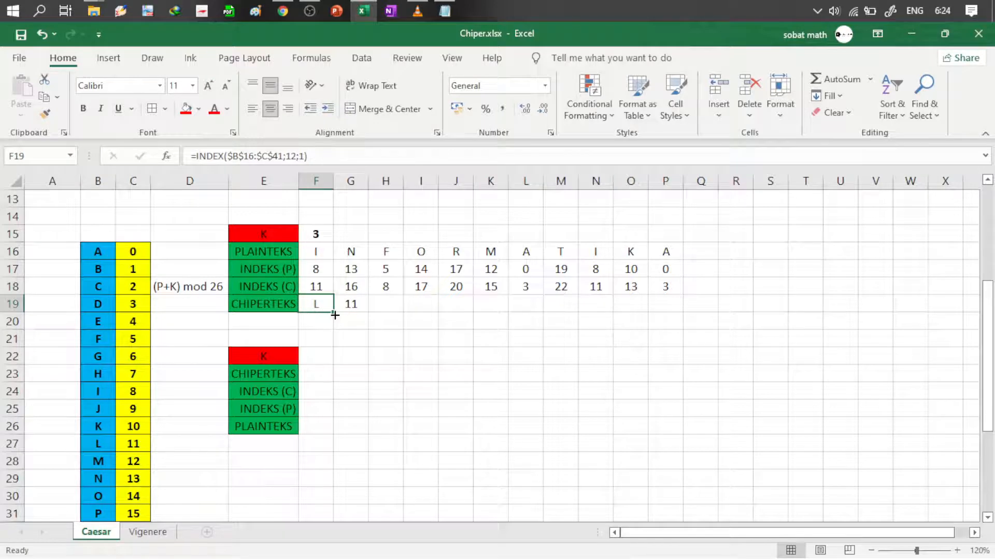
left_click_drag(336, 314, 669, 313)
left_click(354, 306)
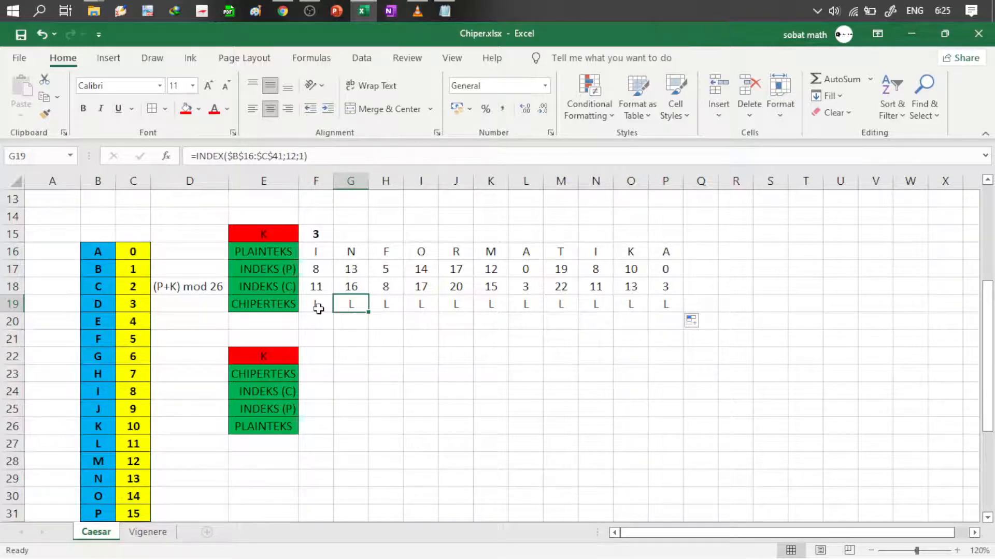
Step: Set the row number of the G19 INDEX formula to 17 and compare the result with sheet row 32
key("F2")
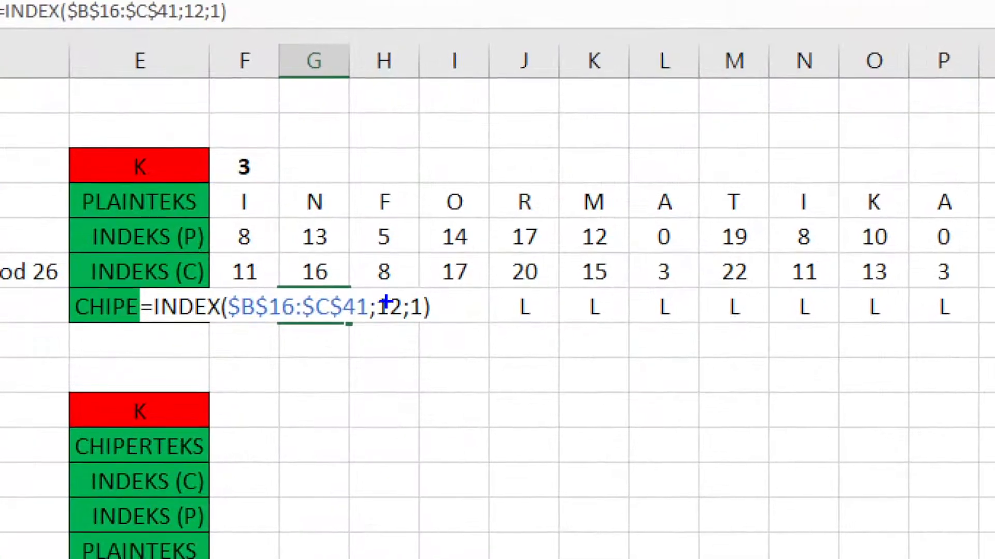
left_click_drag(371, 290, 407, 332)
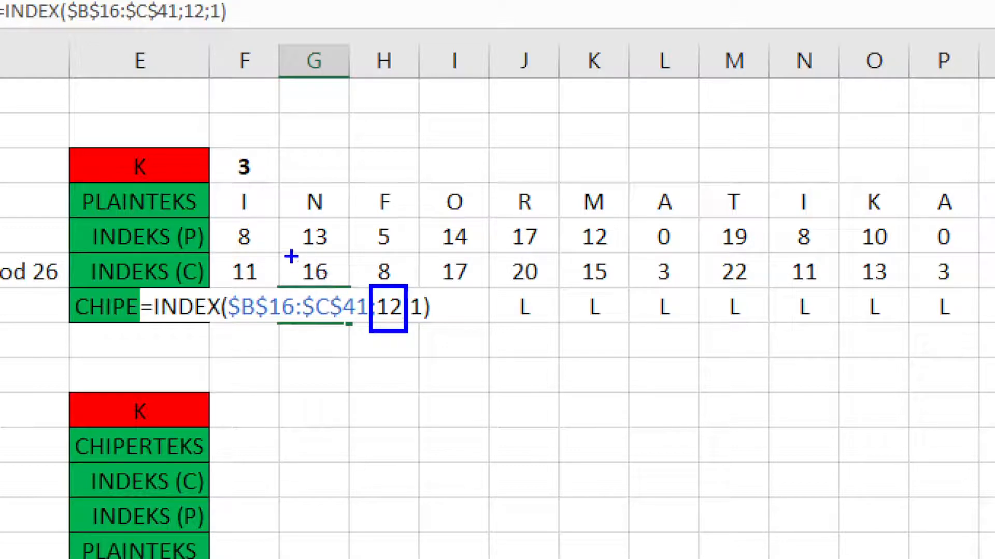
left_click_drag(281, 249, 344, 293)
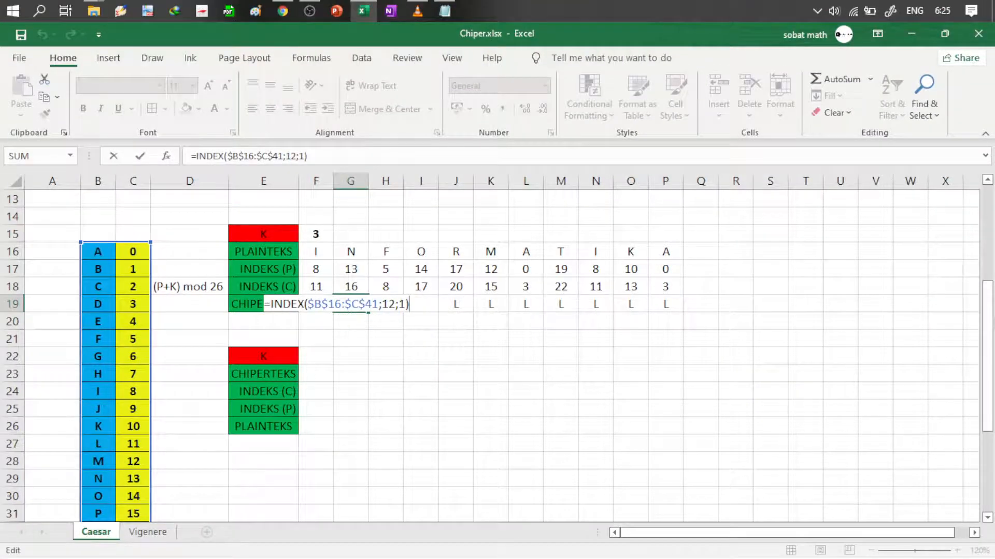
left_click_drag(988, 313, 988, 330)
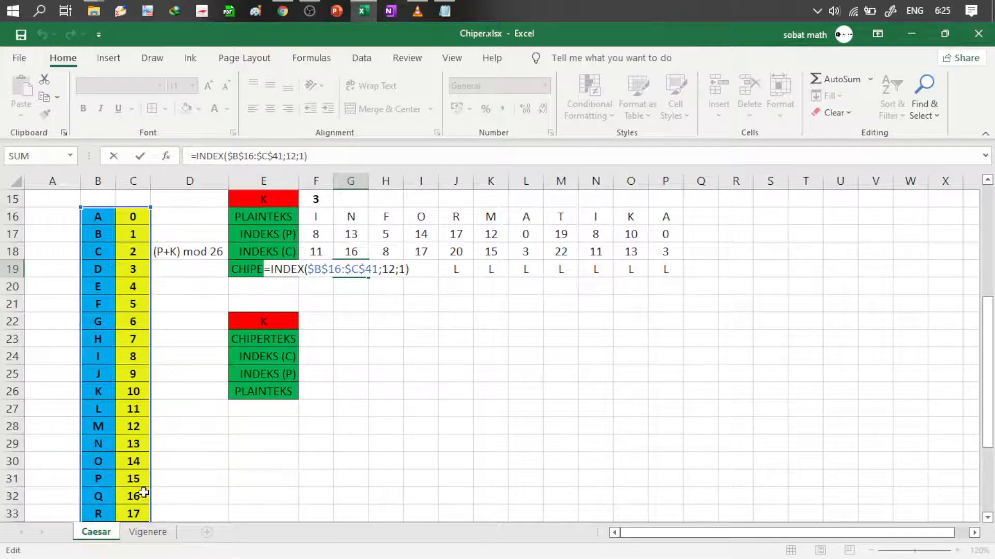
left_click(390, 269)
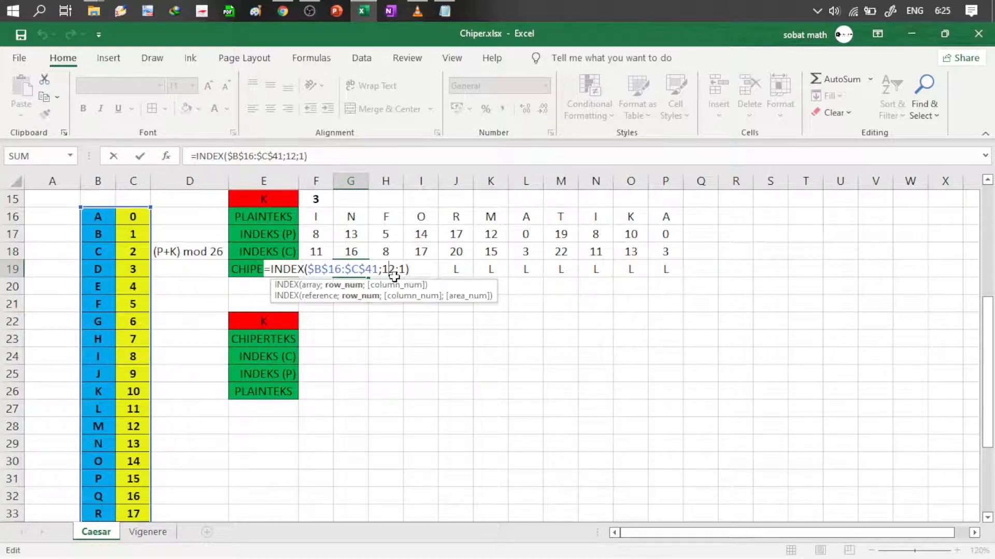
key("ctrl+Return")
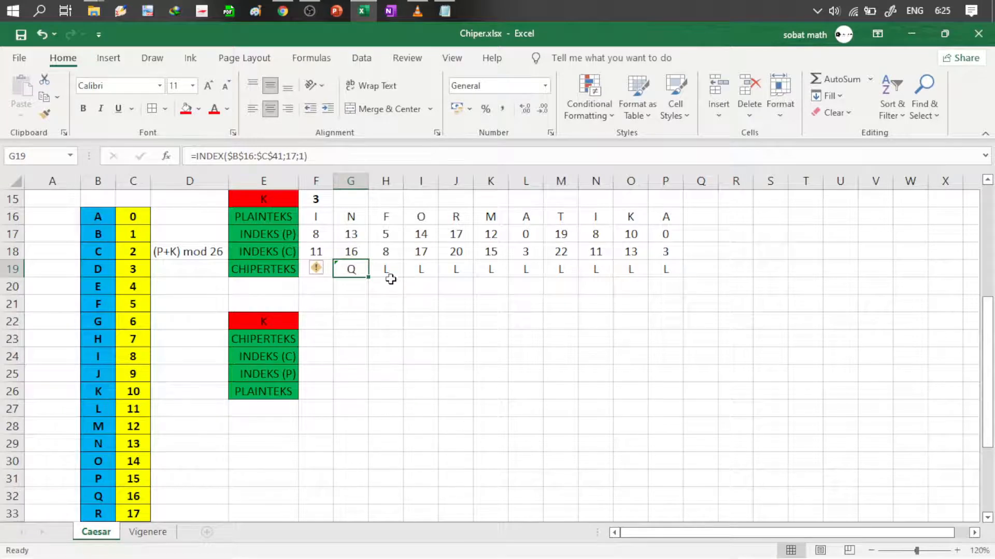
left_click(12, 497)
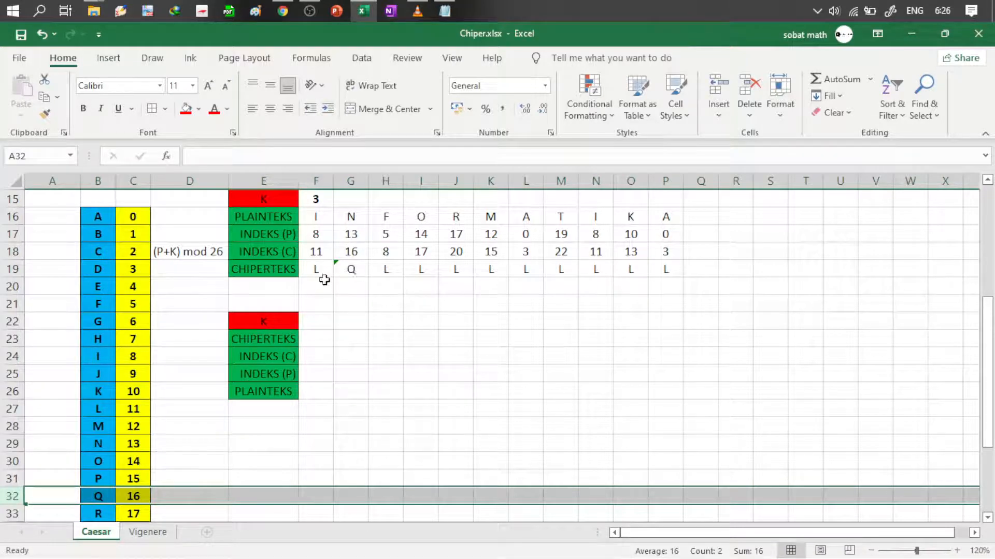
left_click(349, 268)
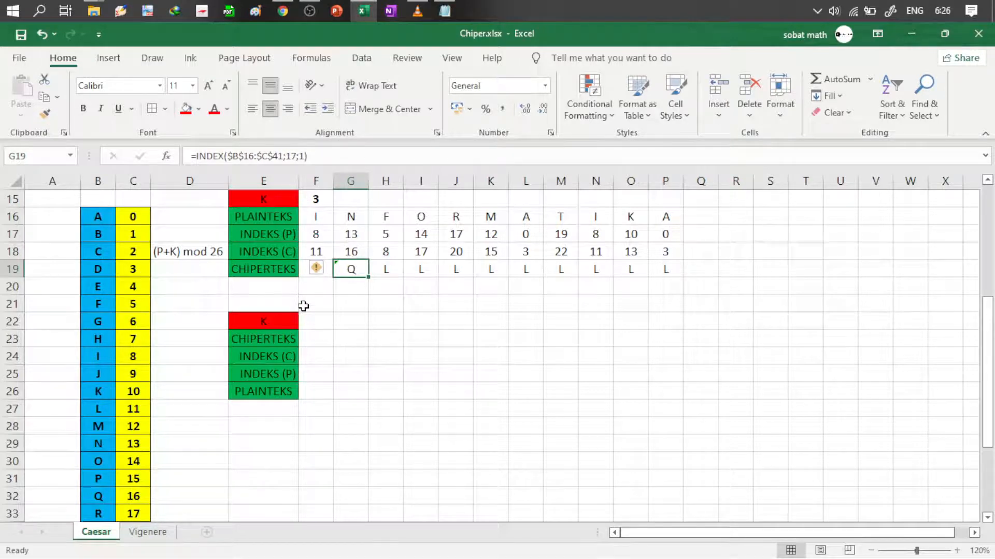
left_click(365, 296)
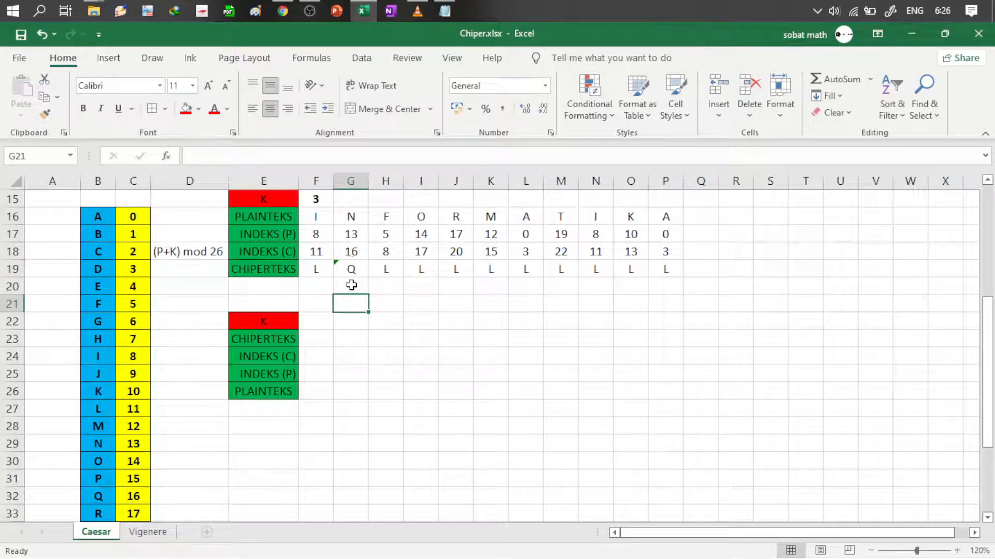
Step: Enter 11 in F20, below the first ciphertext letter, as a trial lookup value
left_click(987, 181)
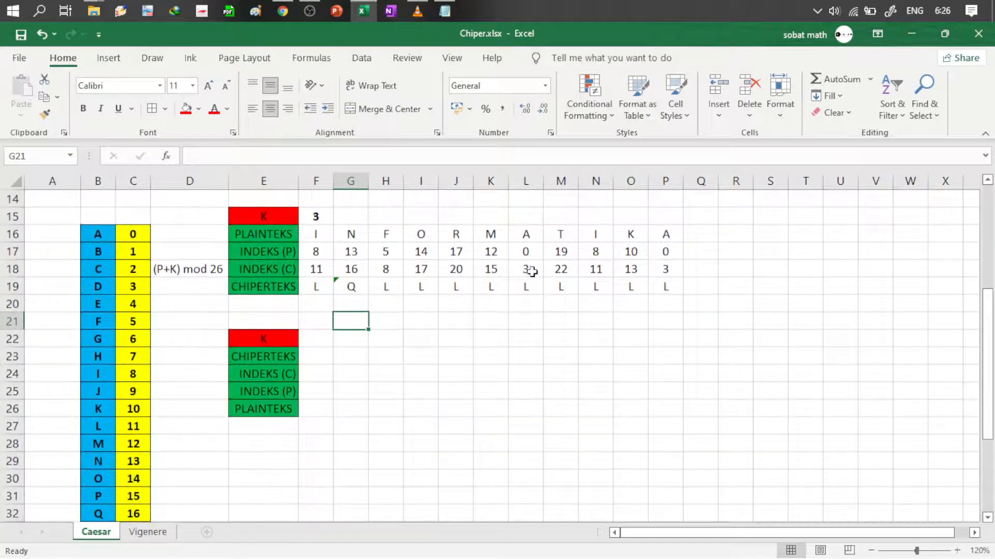
left_click(317, 305)
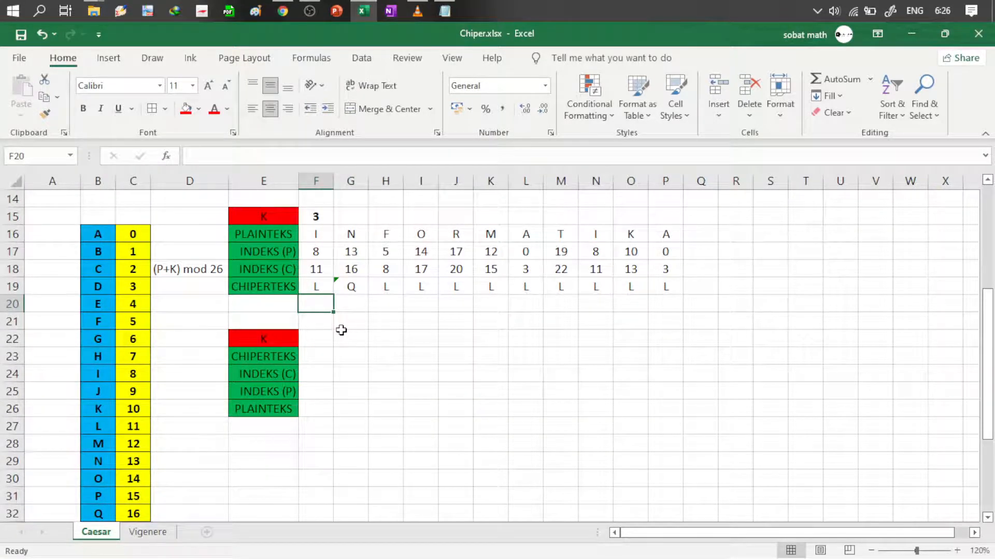
type("11")
key("Return")
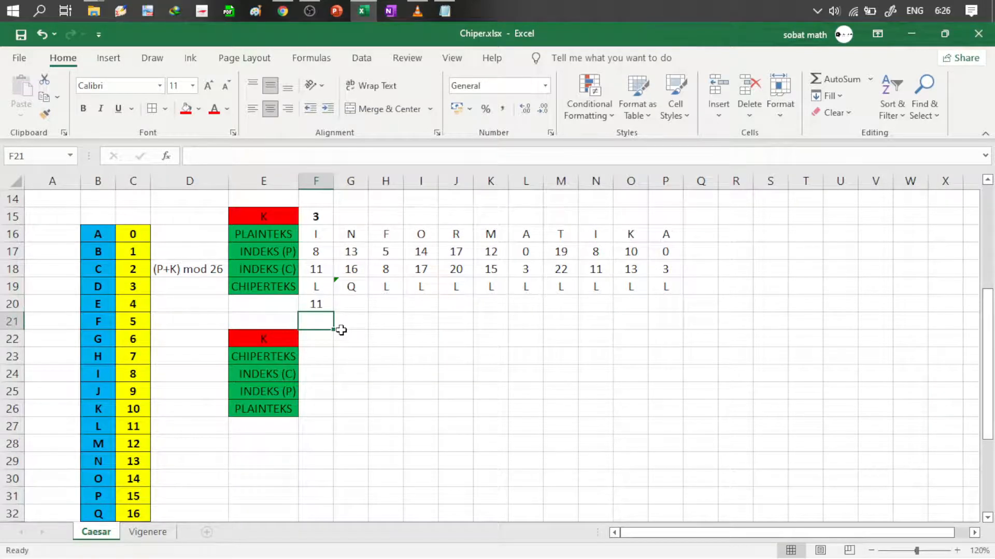
Step: Try an exact match of F20 against the whole substitution table by entering =MATCH(F20;$B$16:$C$41;0) in F21
type("=MATCH(")
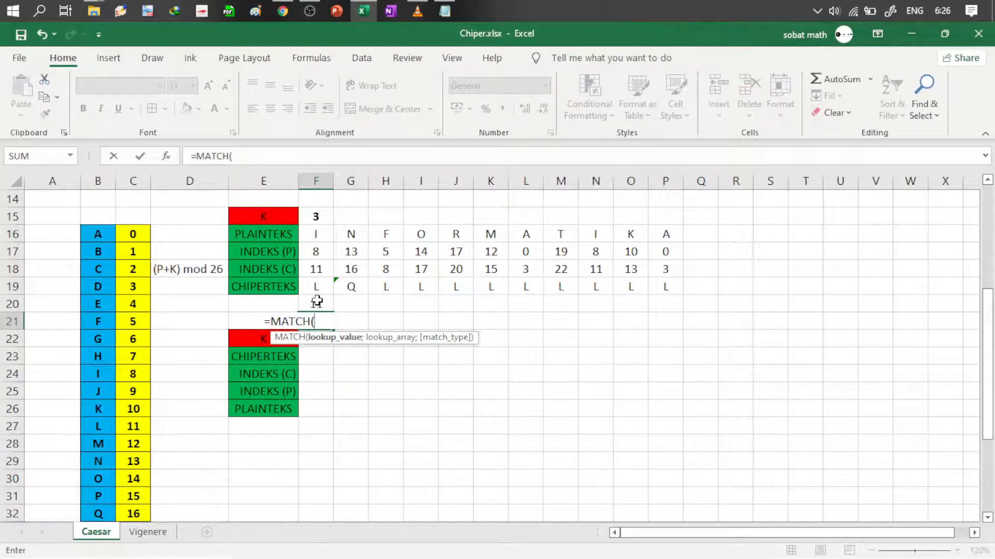
left_click(316, 303)
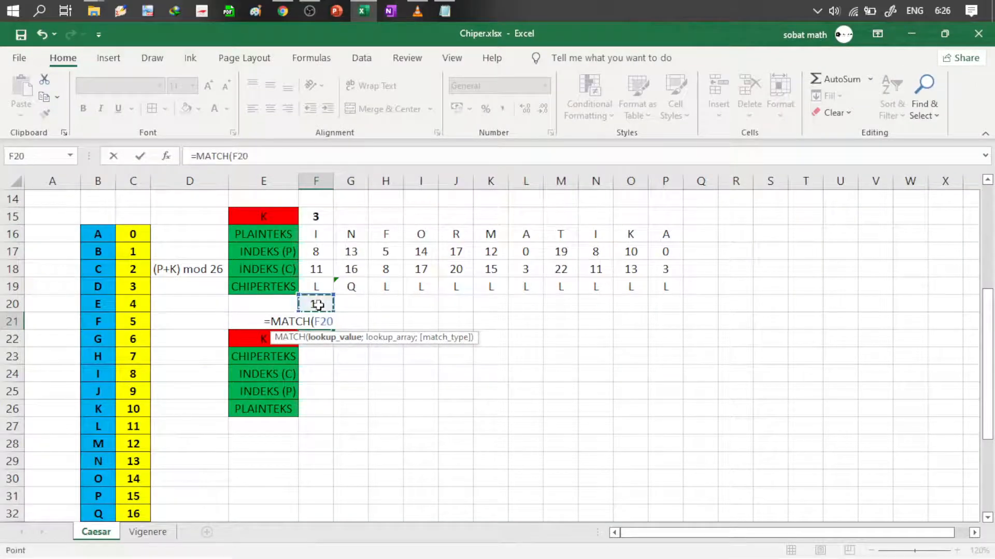
type(";")
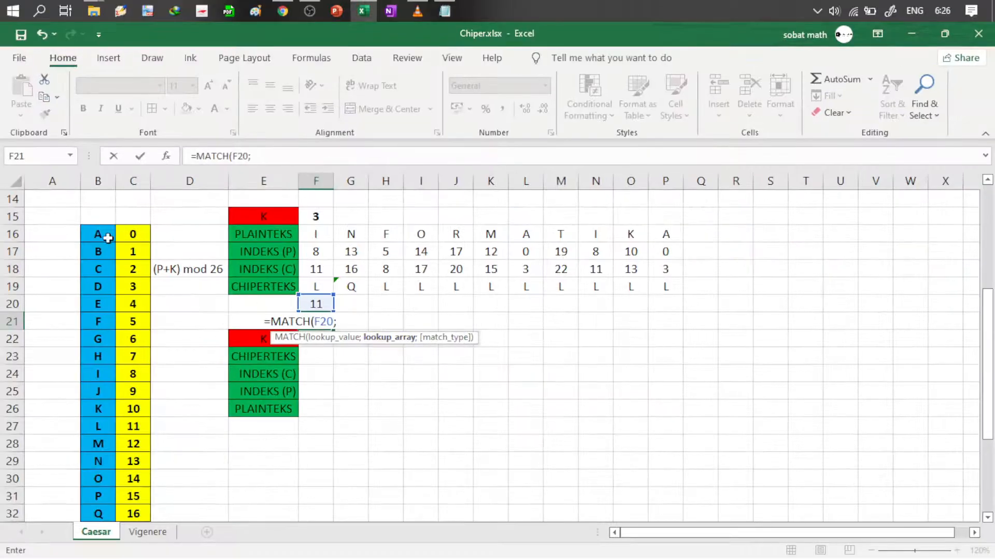
left_click(103, 236)
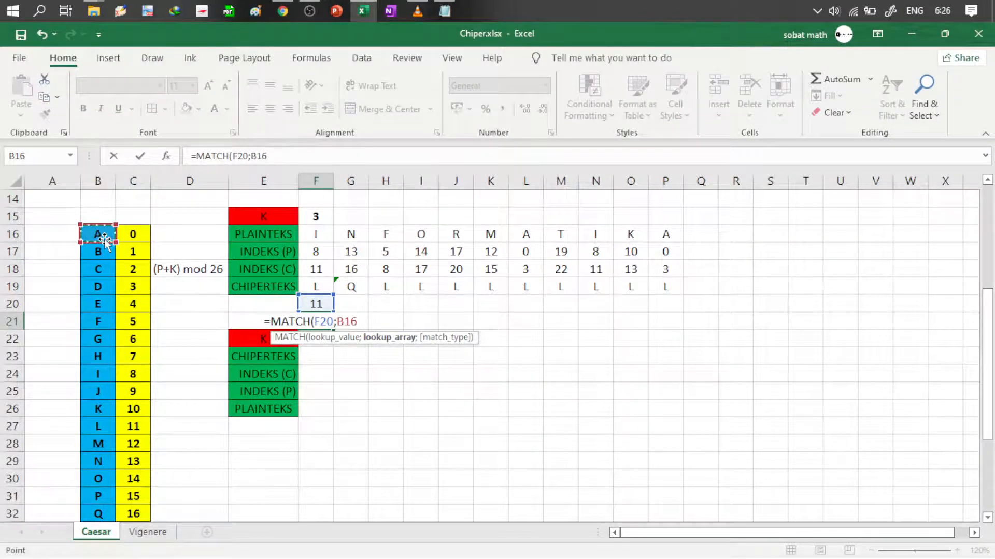
left_click_drag(106, 243, 110, 251)
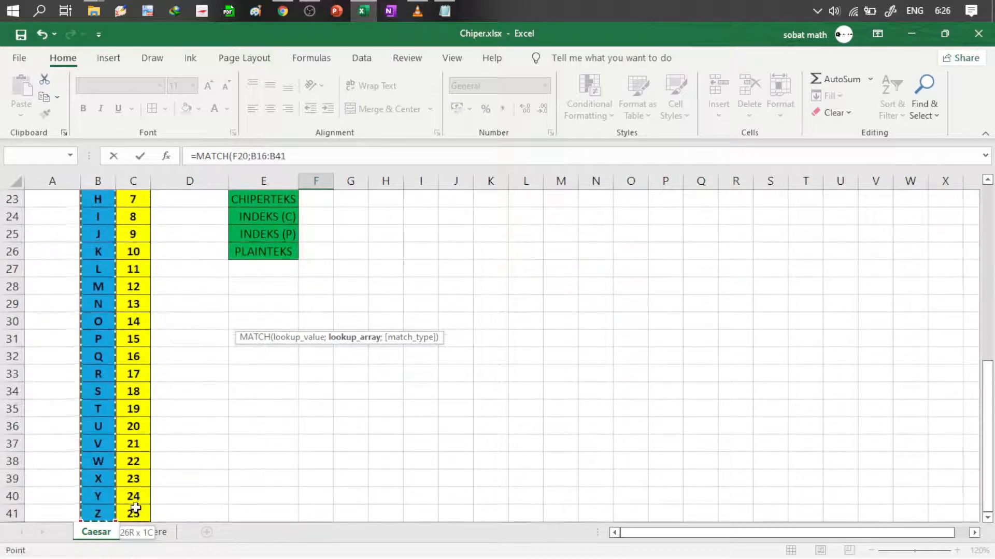
left_click_drag(134, 512, 134, 512)
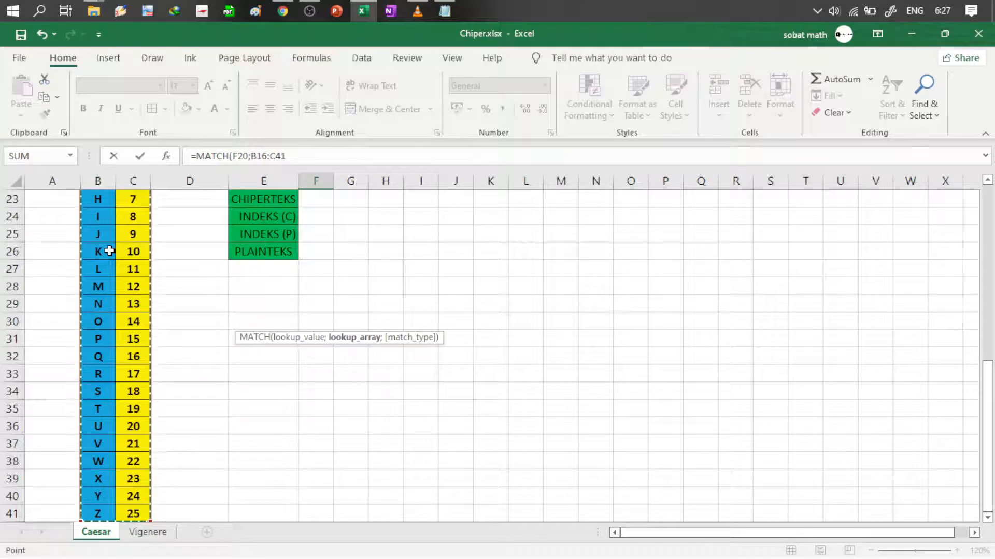
scroll(110, 251, "up", 4)
key("F4")
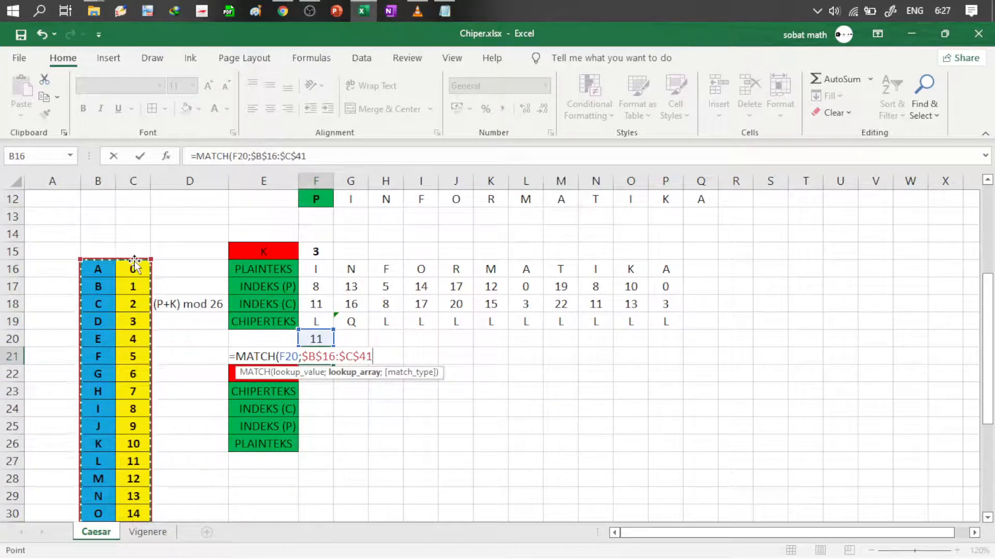
type(";")
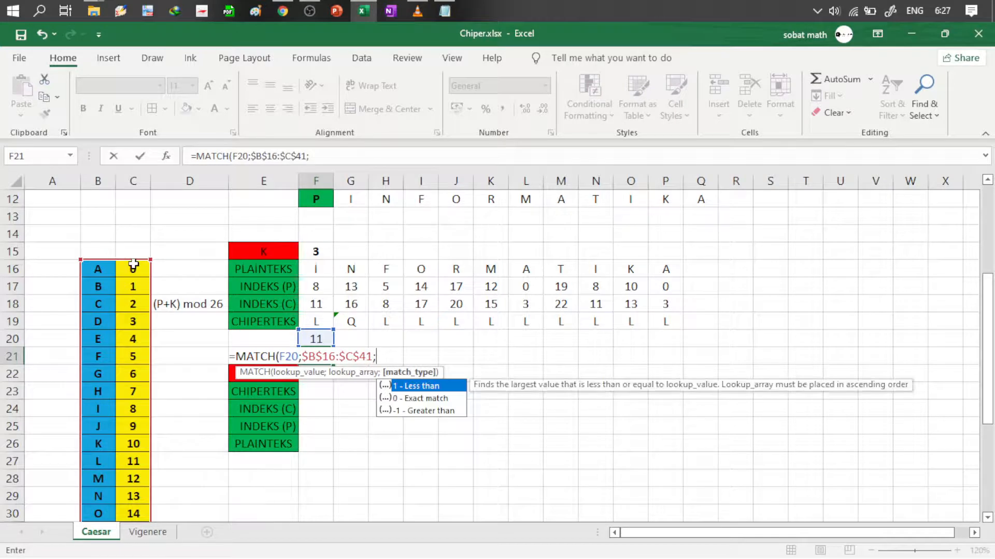
key("Down")
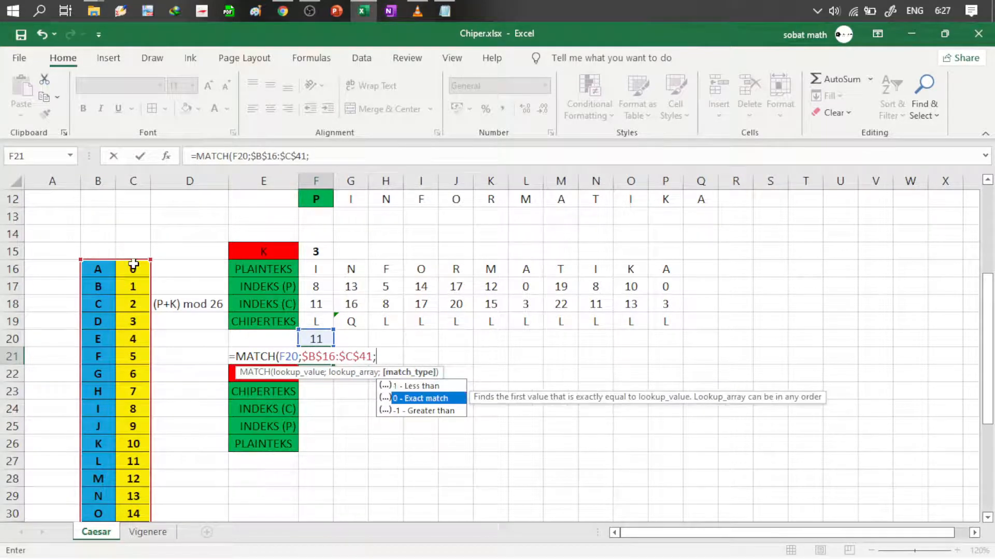
key("Tab")
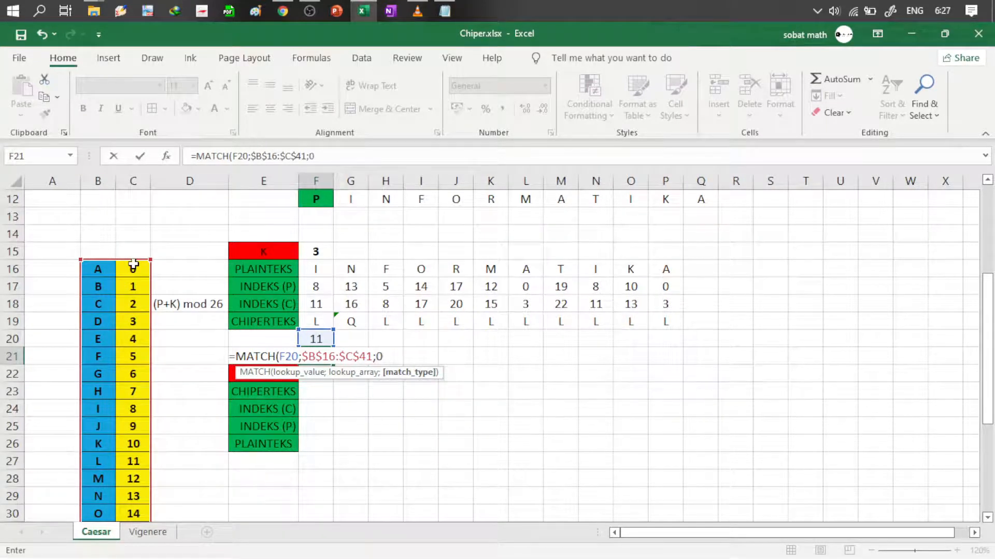
type(")")
key("Return")
key("Up")
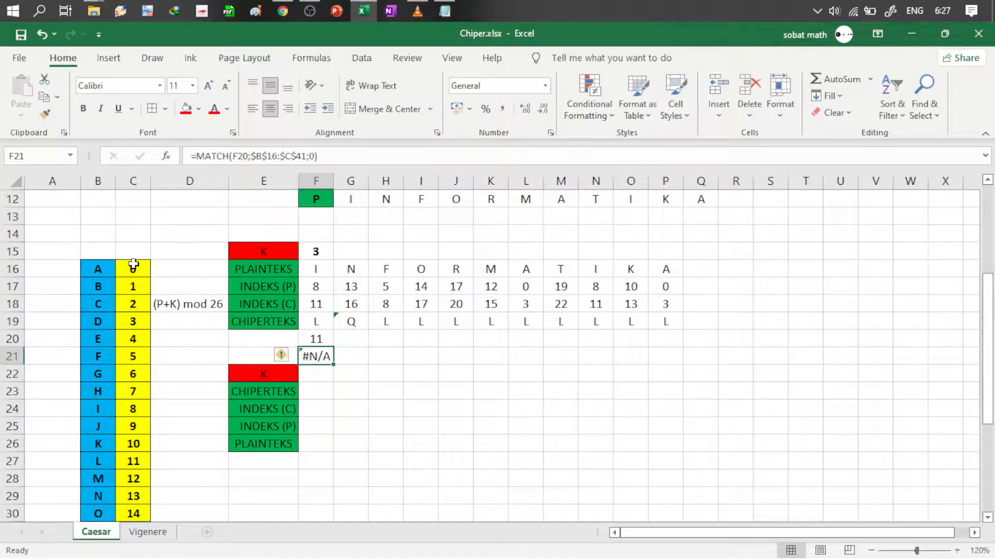
Step: Reopen the formula in F21 and clear its arguments, leaving only =MATCH( and dismissing the spell check message
key("F2")
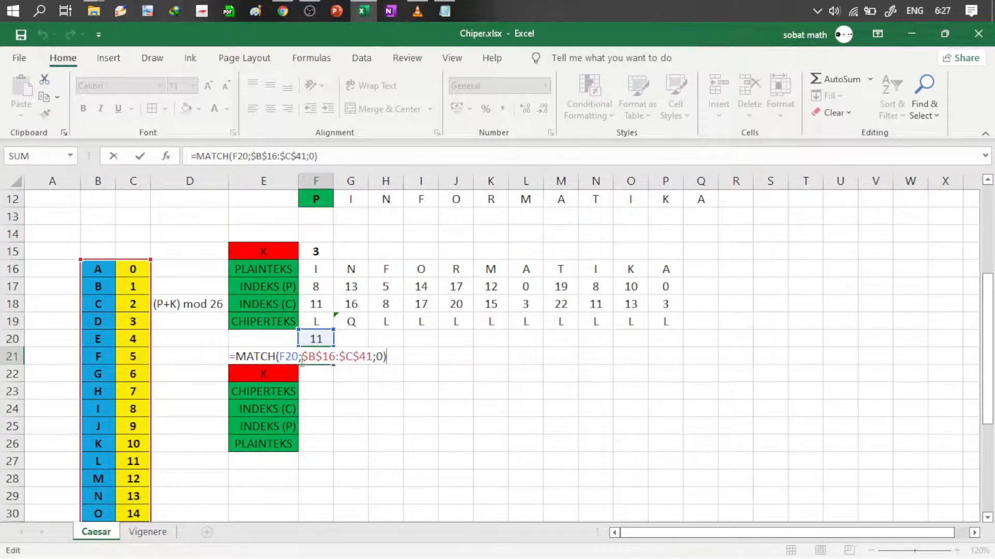
key("BackSpace")
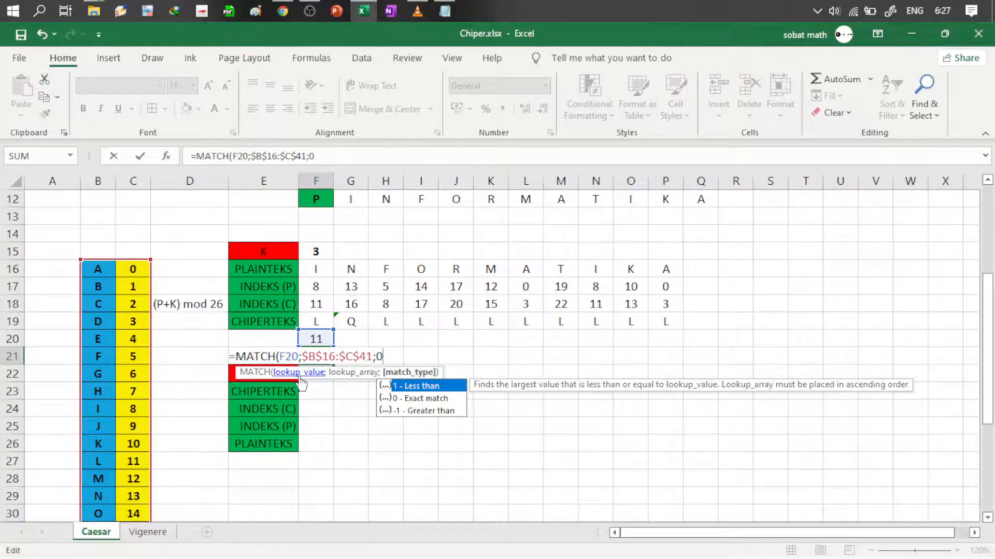
left_click(279, 357)
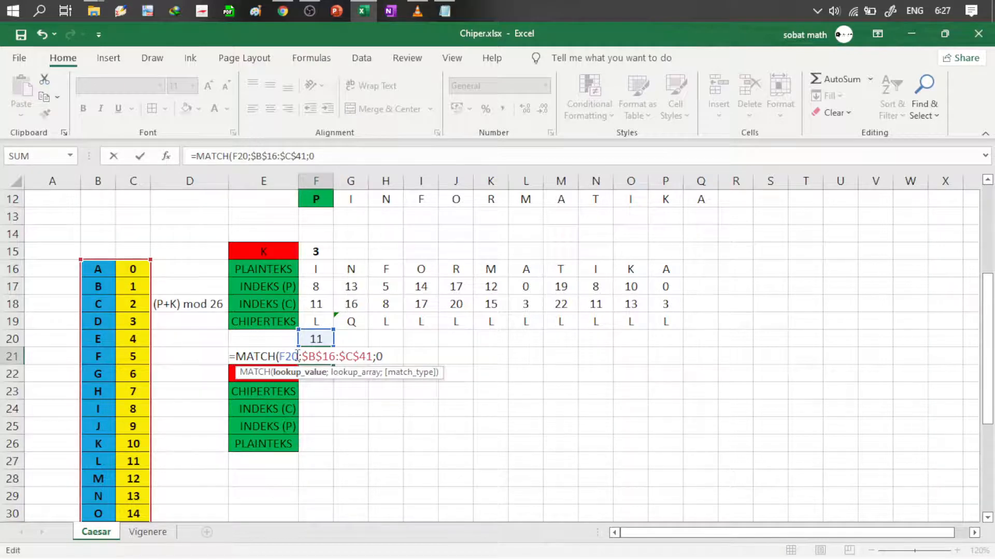
double_click(298, 357)
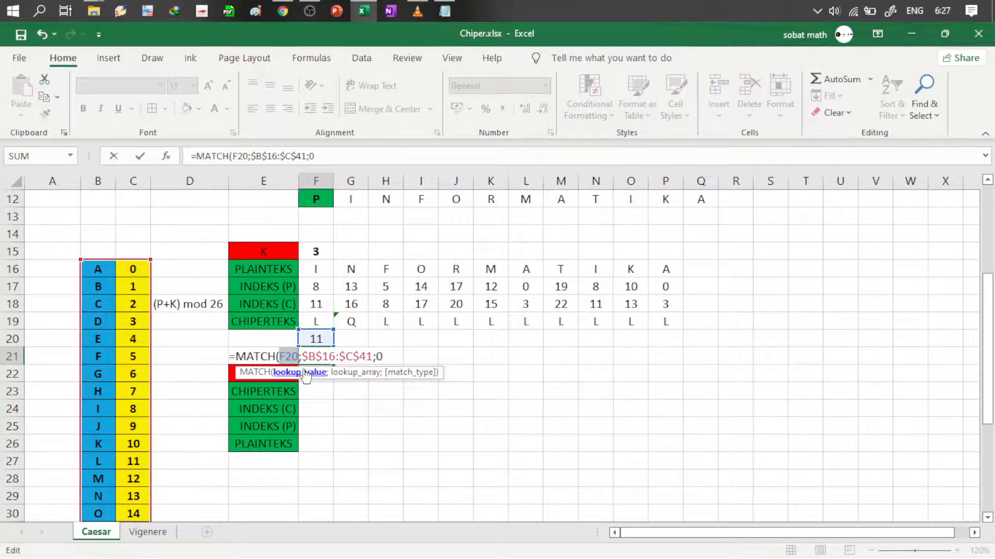
key("BackSpace")
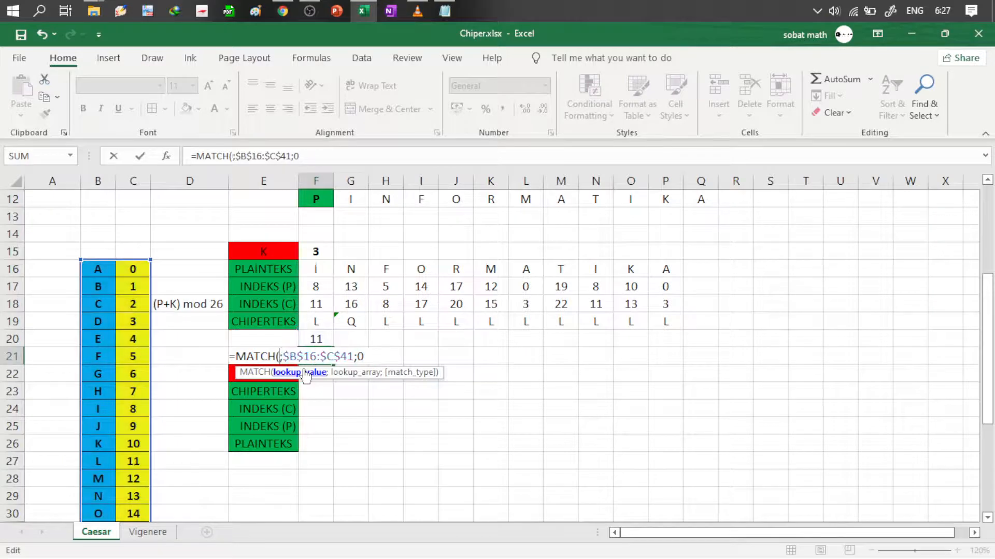
key("F7")
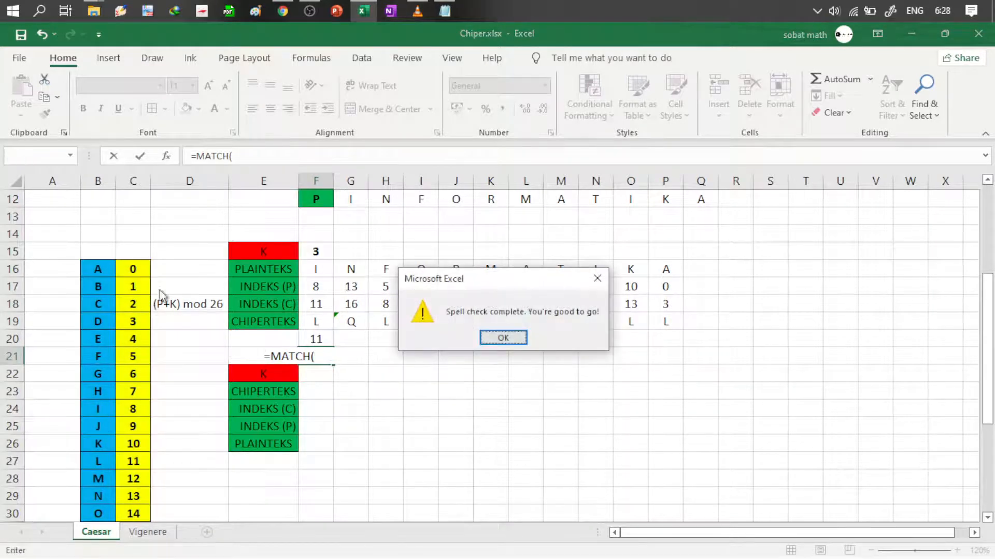
left_click(503, 338)
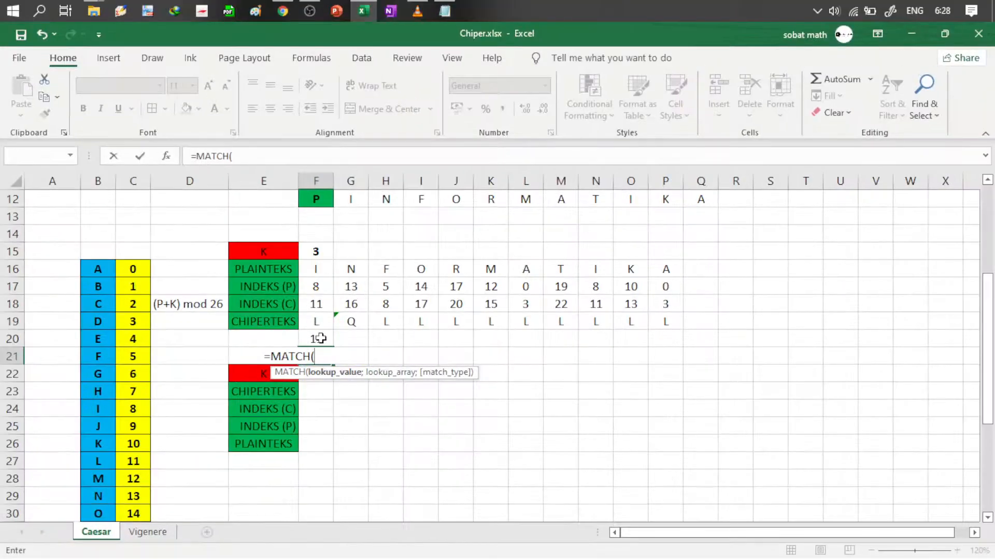
Step: Complete the F21 formula as =MATCH(F20;$C$16:$C$41;0), an exact match against the absolute number column only
left_click(321, 339)
type(";")
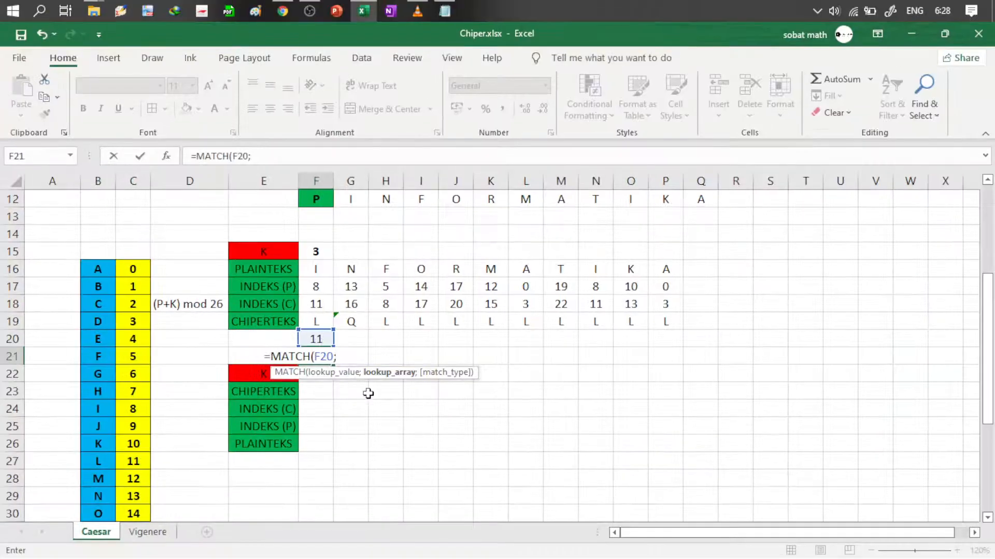
left_click(134, 269)
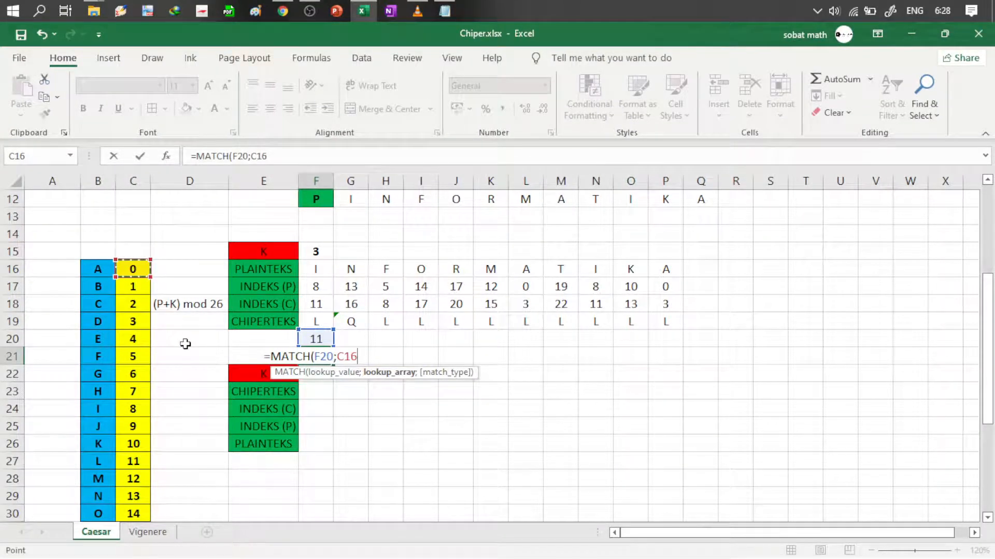
key("ctrl+shift+Down")
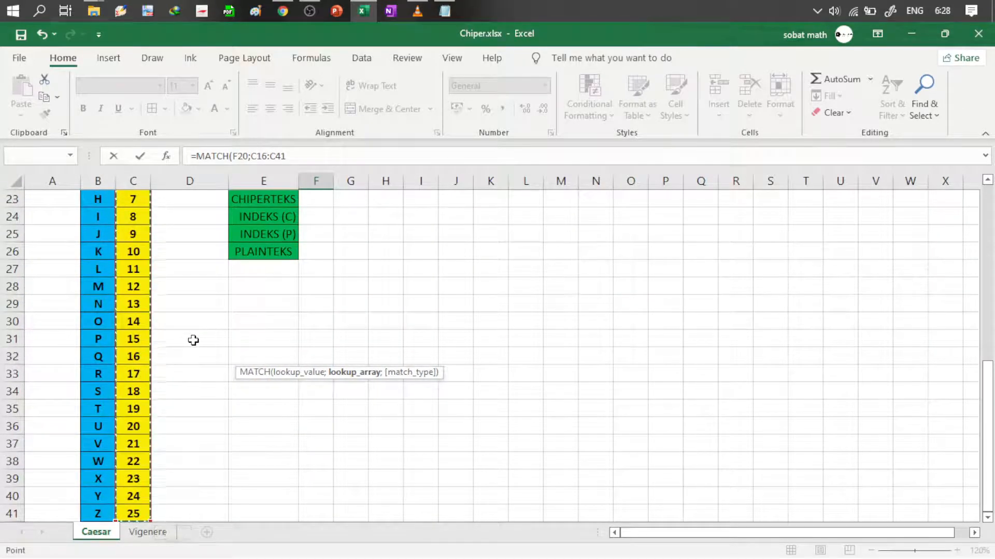
key("F4")
type(";")
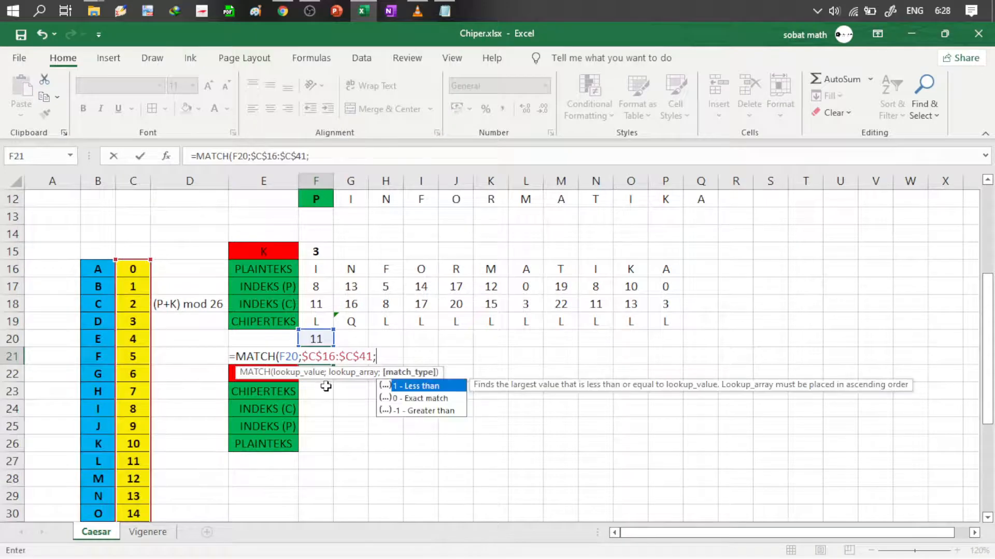
key("Down")
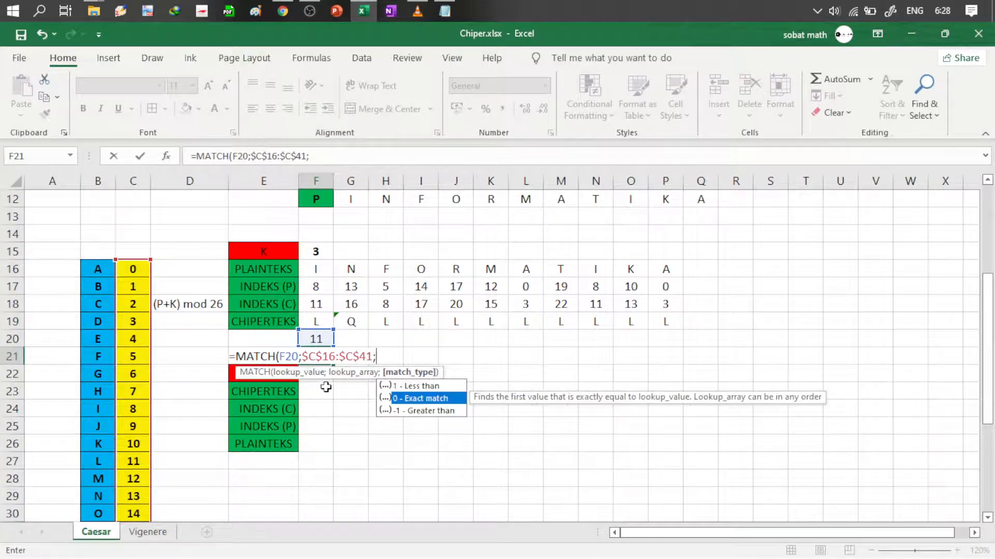
key("Tab")
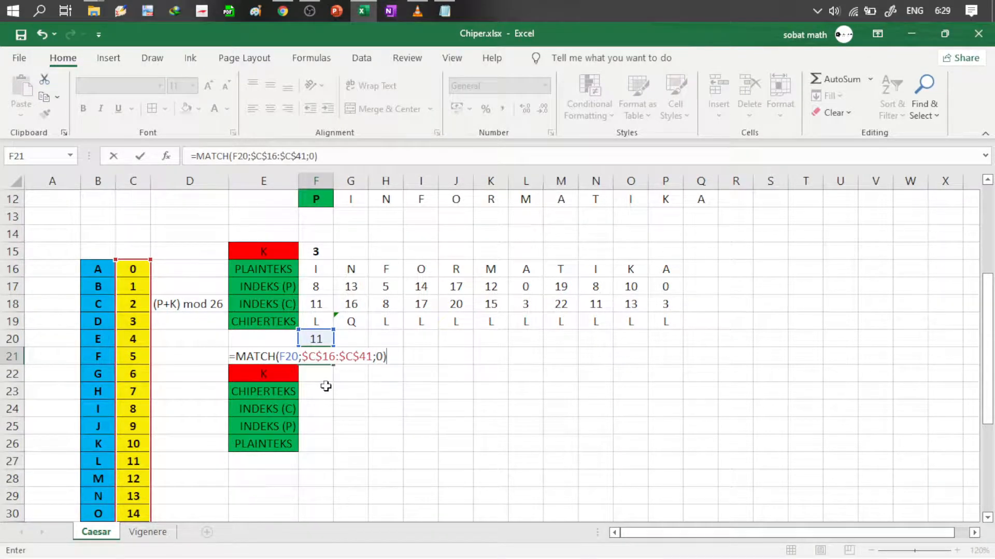
key("ctrl+Return")
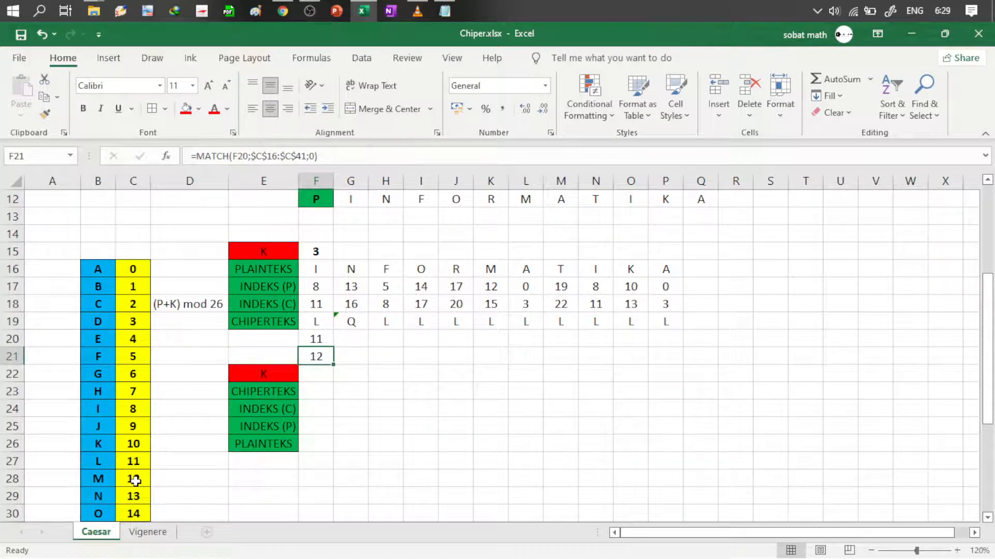
Step: Count down the number column from C16 to C27 to check the position of the value 11
left_click(136, 270)
key("Down")
key("Down")
key("Down")
key("Down")
key("Down")
key("Down")
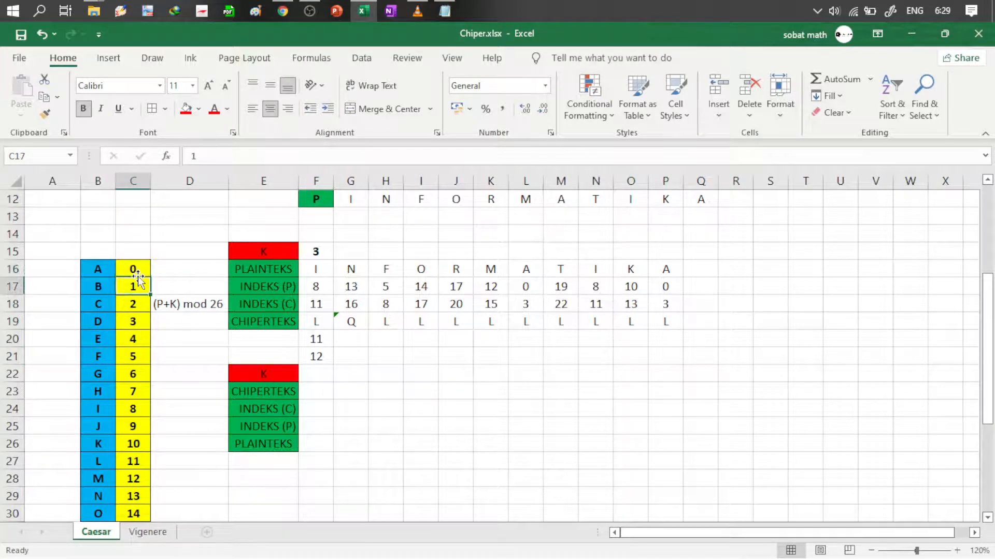
key("Down")
key("Down")
key("Down")
key("Down")
key("Down")
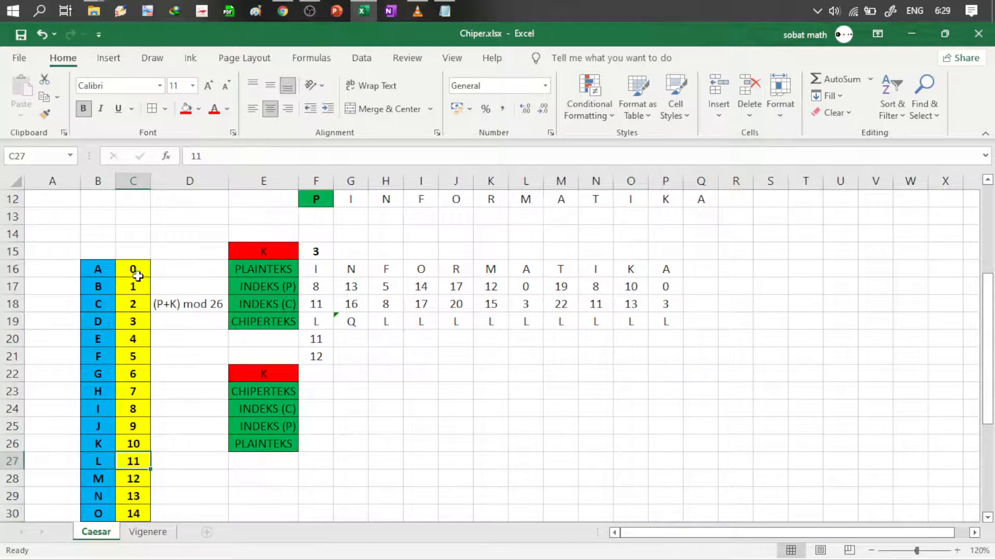
Step: Test the MATCH formula in F21 by entering 3 and 6 in turn as the lookup value in F20
left_click(323, 339)
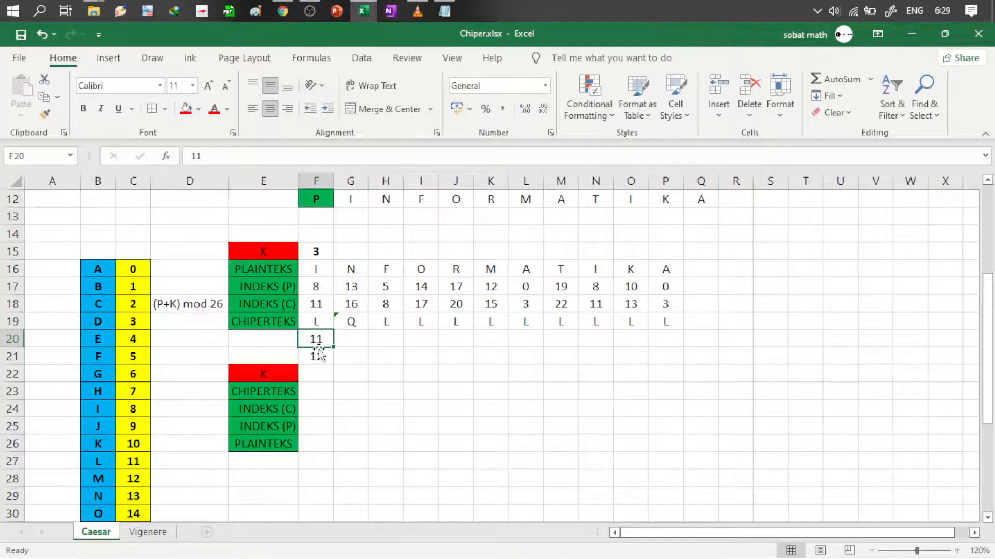
type("3")
key("Return")
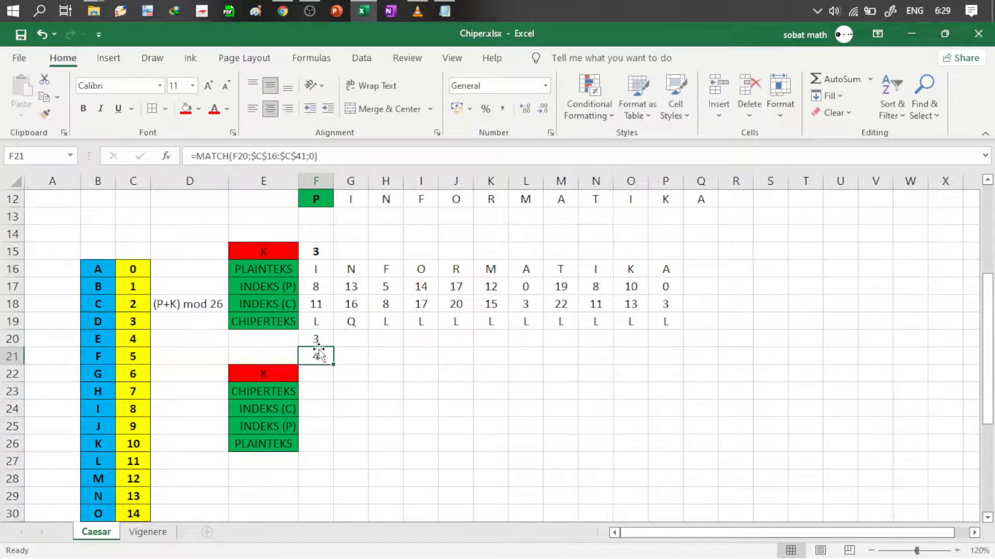
left_click(331, 341)
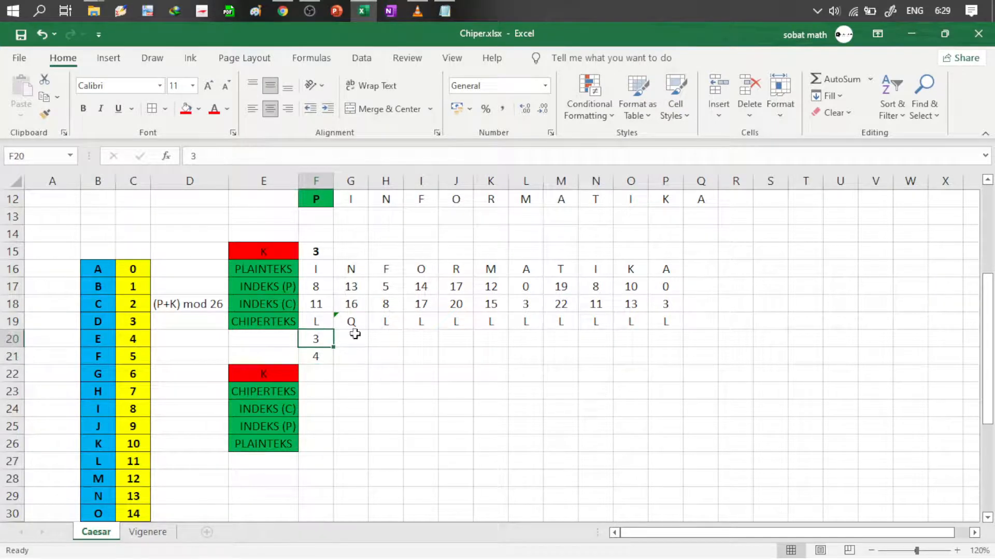
type("6")
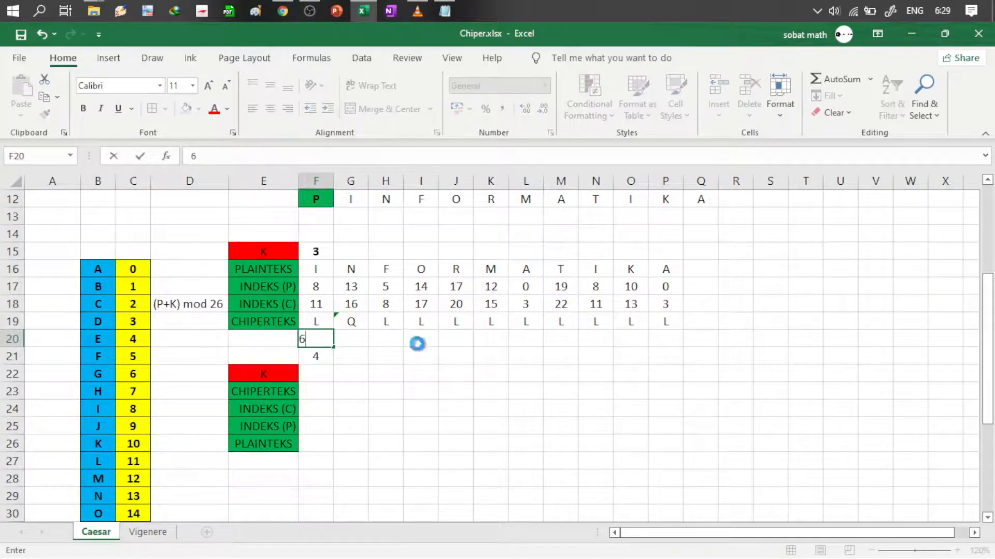
key("Return")
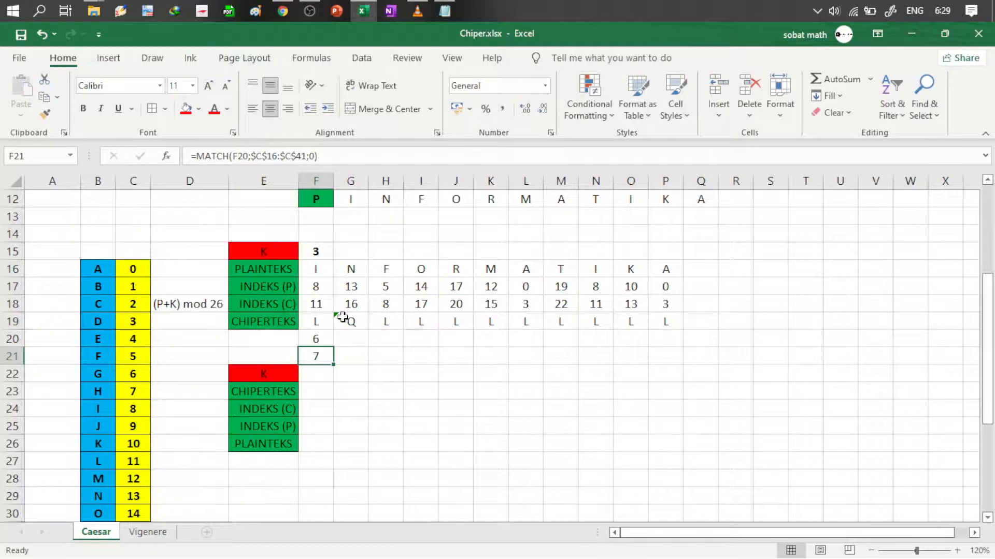
Step: Open the INDEX formula in F19 and examine its fixed row number argument 12 against the INDEKS (C) value above
left_click(316, 324)
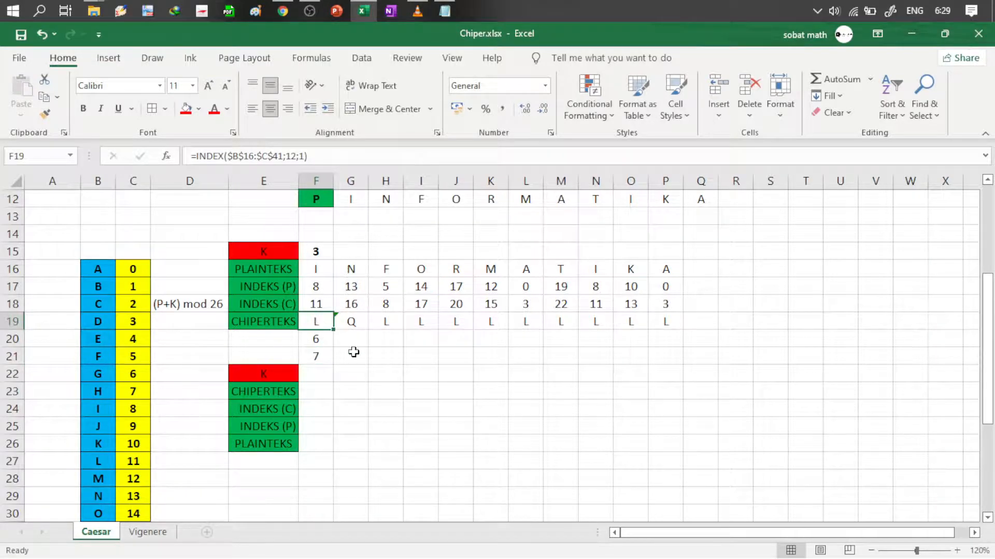
key("F2")
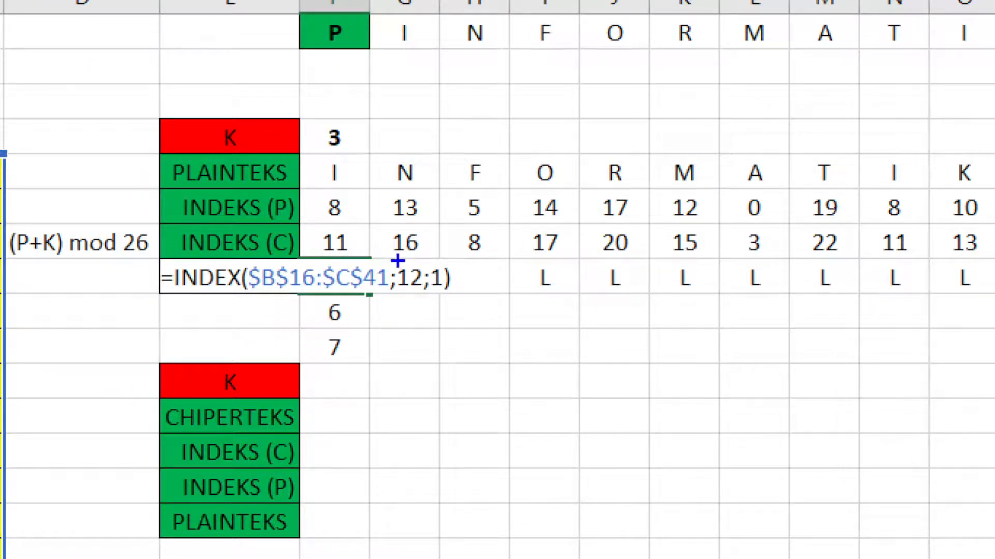
mouse_move(397, 261)
left_mouse_down()
mouse_move(413, 295)
mouse_move(425, 299)
left_mouse_up()
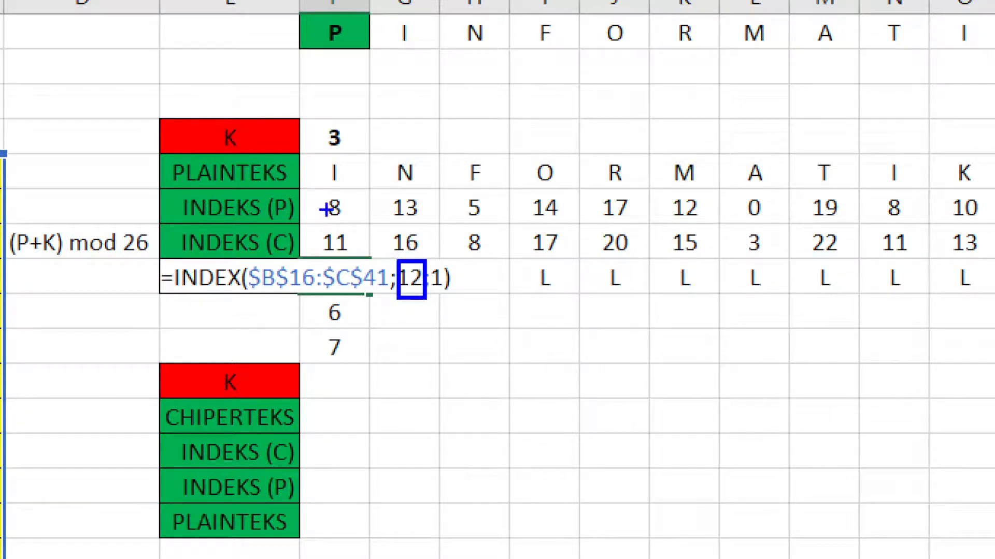
mouse_move(314, 223)
left_mouse_down()
mouse_move(342, 255)
mouse_move(371, 257)
mouse_move(372, 268)
left_mouse_up()
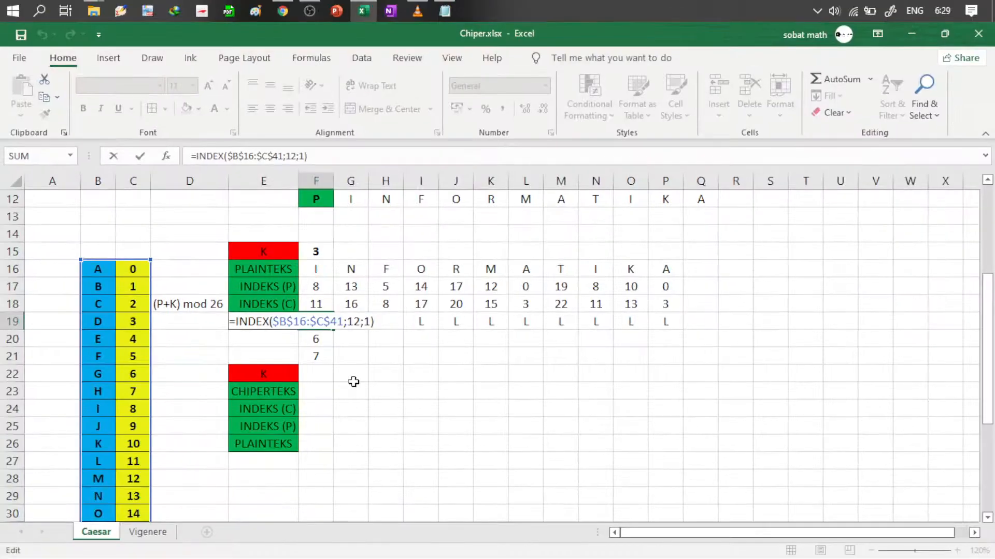
Step: Copy the MATCH expression from F21 and use it to replace the row number 12 in the INDEX formula in F19
left_click(311, 354)
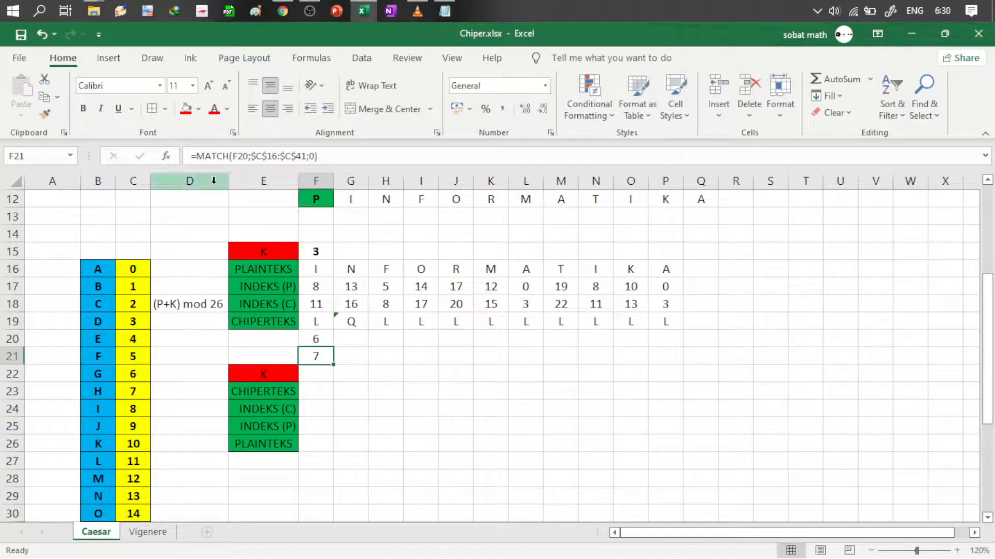
left_click_drag(198, 156, 332, 157)
key("ctrl+c")
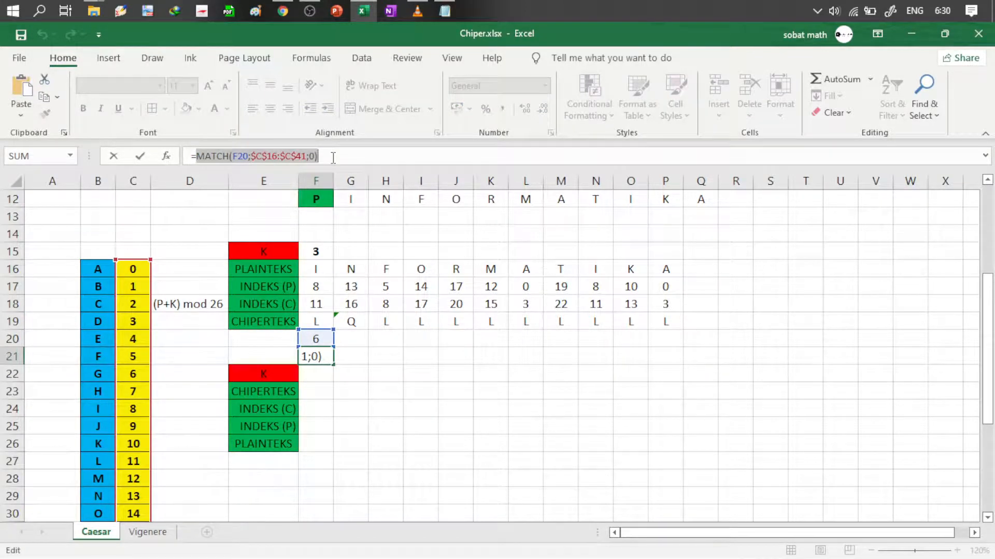
key("Escape")
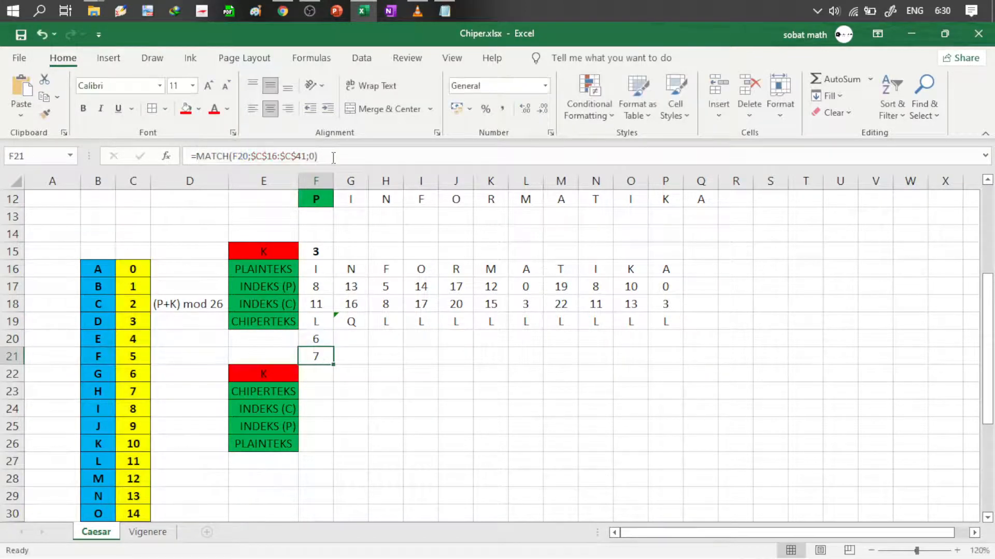
left_click(323, 319)
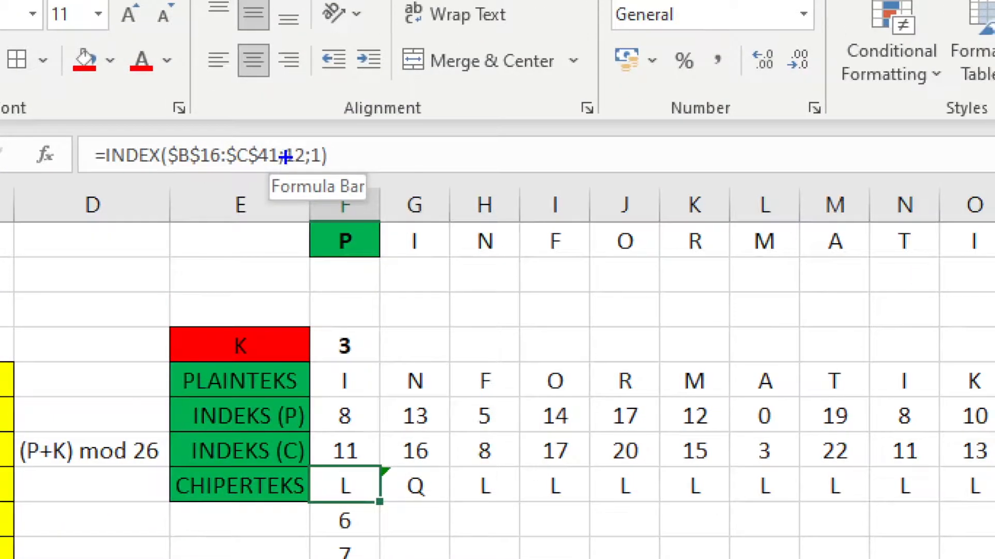
left_click_drag(282, 144, 310, 166)
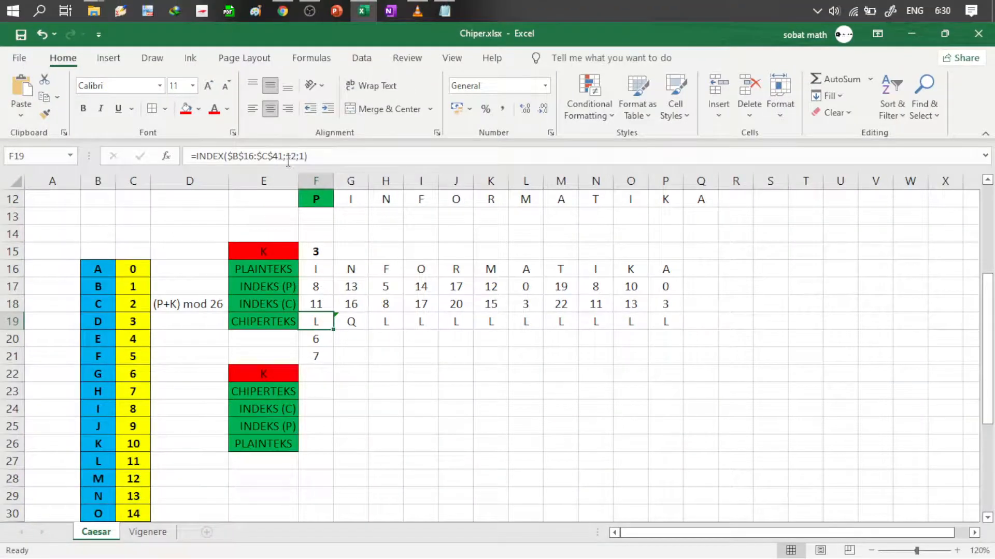
double_click(290, 156)
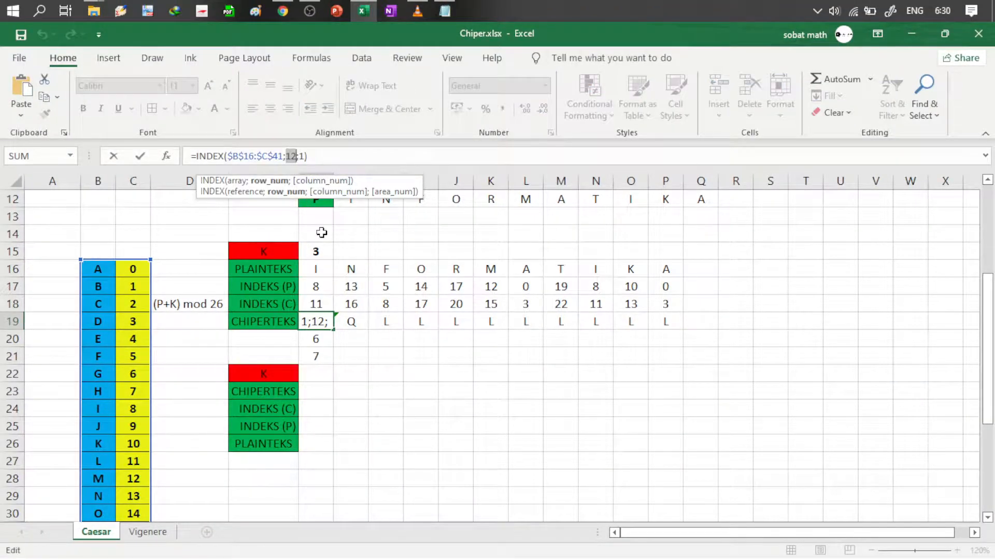
key("ctrl+v")
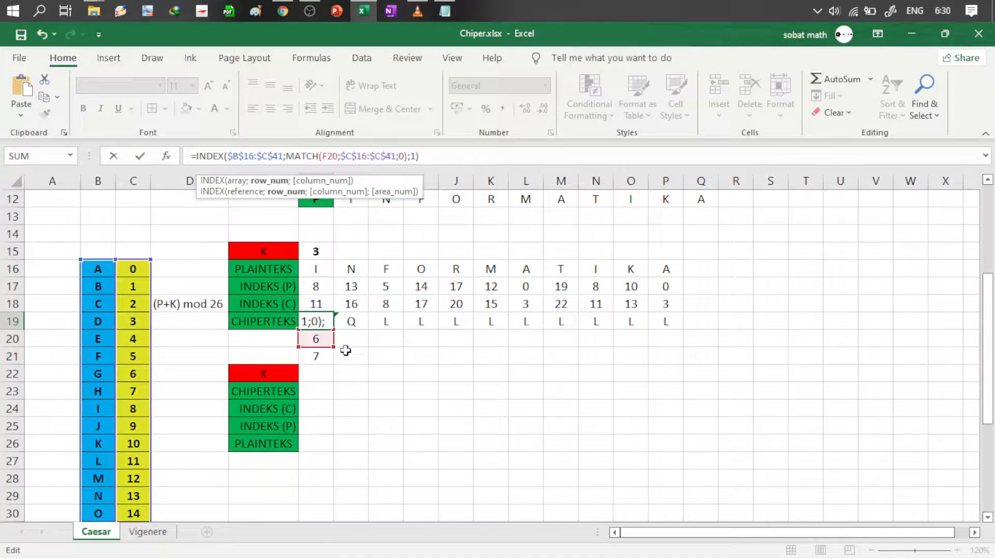
key("Tab")
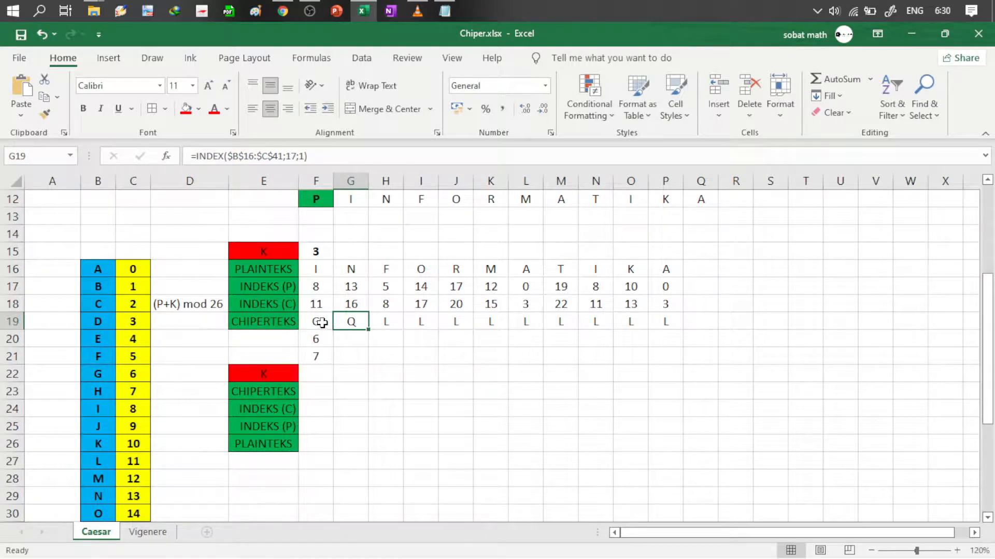
Step: Change the MATCH lookup value in F19 to F18, making the formula =INDEX($B$16:$C$41;MATCH(F18;$C$16:$C$41;0);1)
left_click(321, 322)
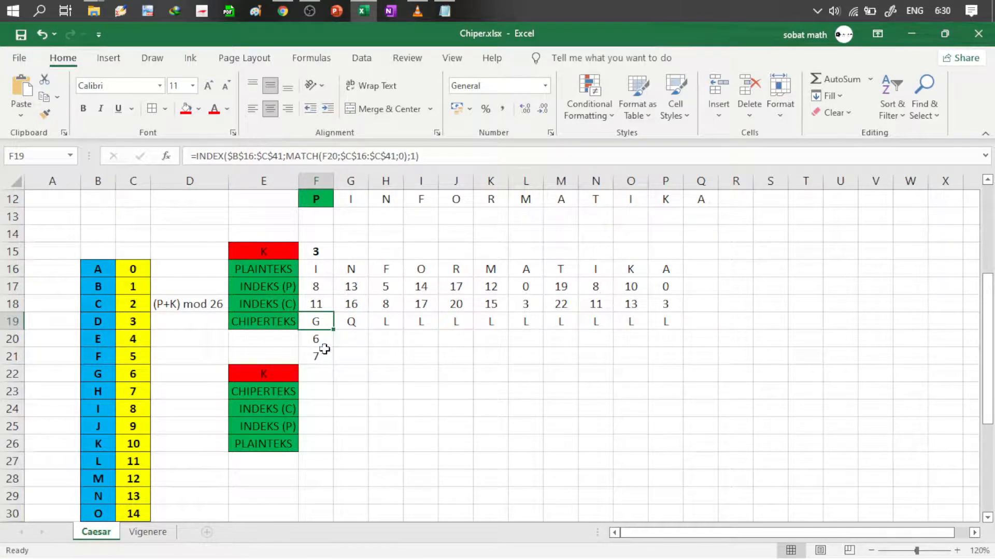
key("F2")
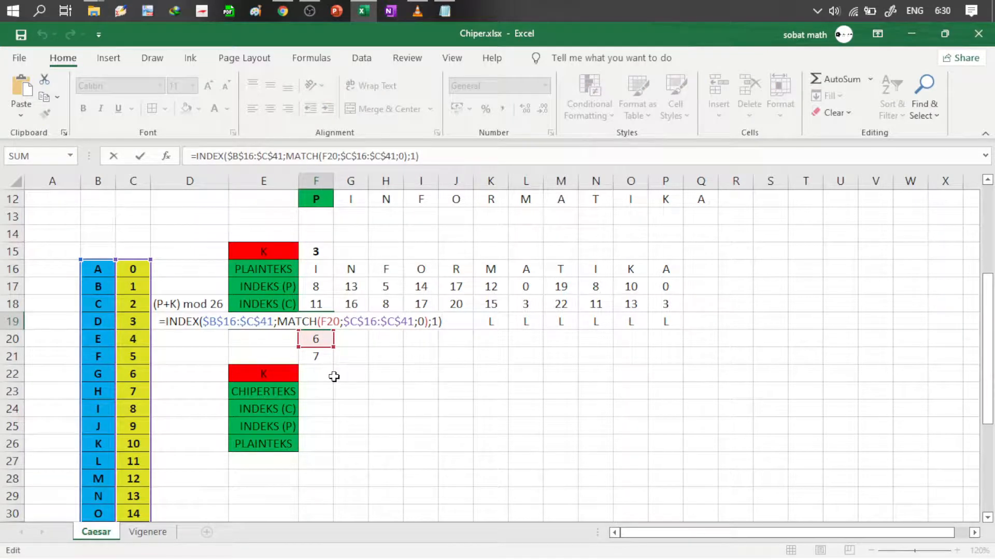
left_click(339, 318)
key("BackSpace")
key("BackSpace")
key("BackSpace")
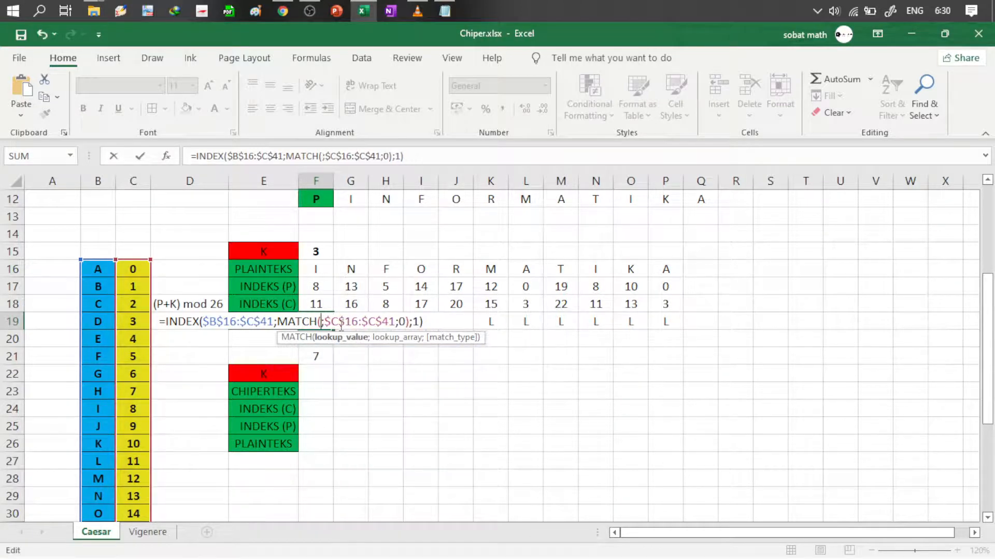
left_click(322, 303)
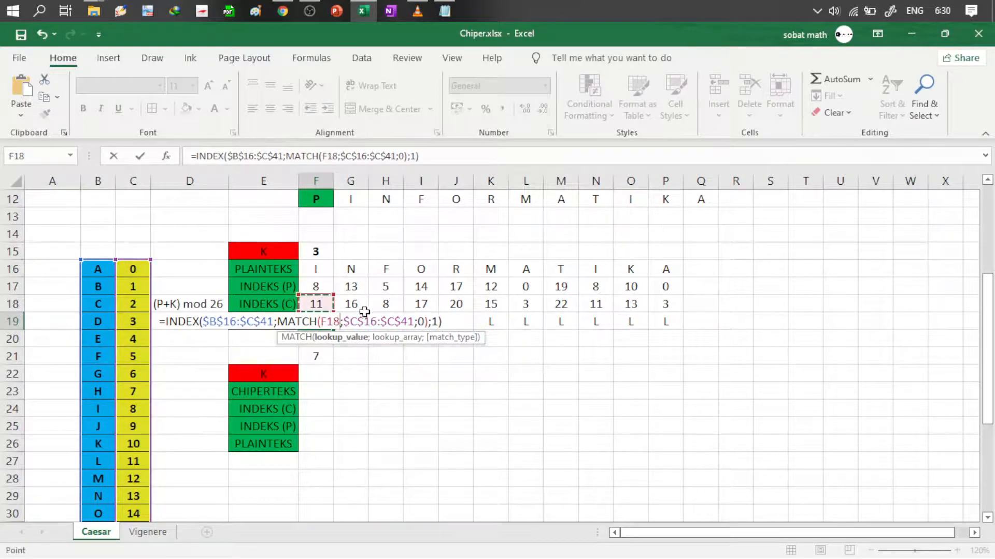
left_click(434, 323)
key("Return")
Step: Reopen the F19 formula and review its MATCH arguments: lookup cell F18, range $C$16:$C$41 and match type 0
key("Up")
key("F2")
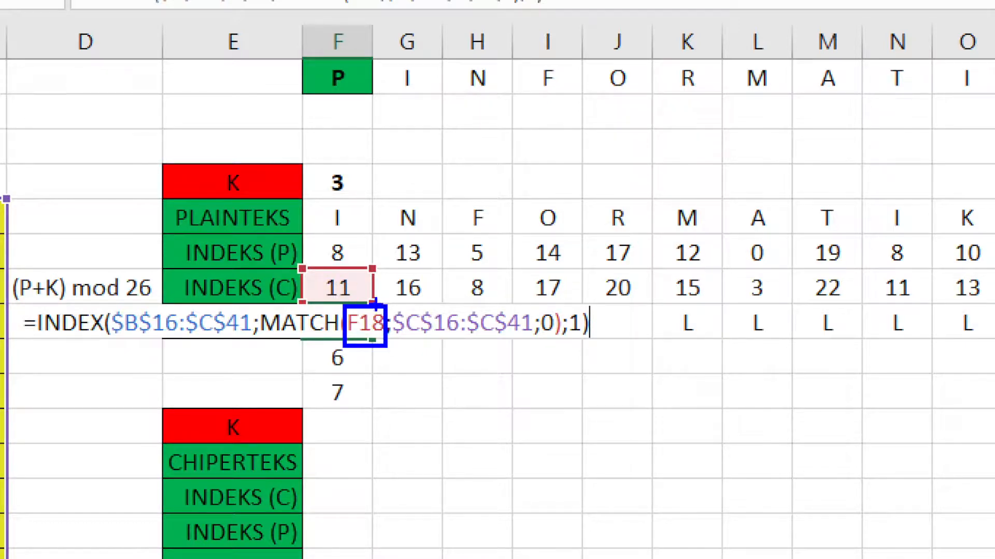
mouse_move(391, 302)
left_mouse_down()
mouse_move(473, 347)
mouse_move(533, 351)
left_mouse_up()
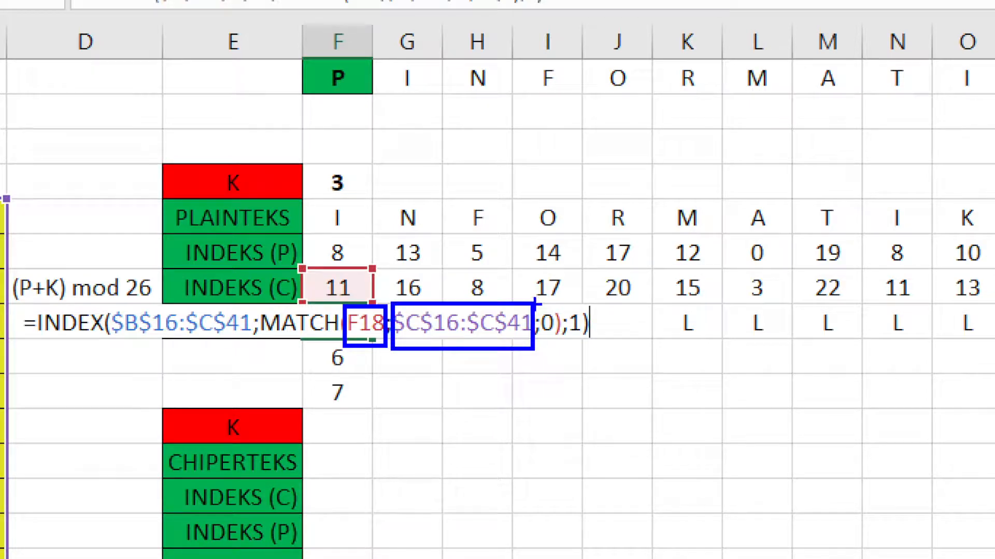
left_click_drag(539, 310, 556, 335)
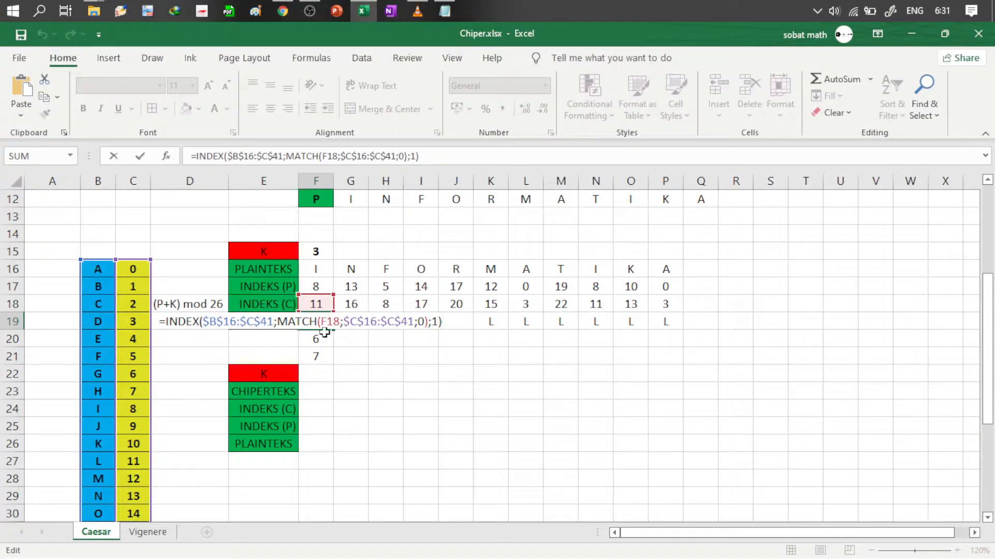
key("Return")
Step: Fill the F19 formula across the CHIPERTEKS row to P19 and clear the test cells F20:F21
left_click(320, 323)
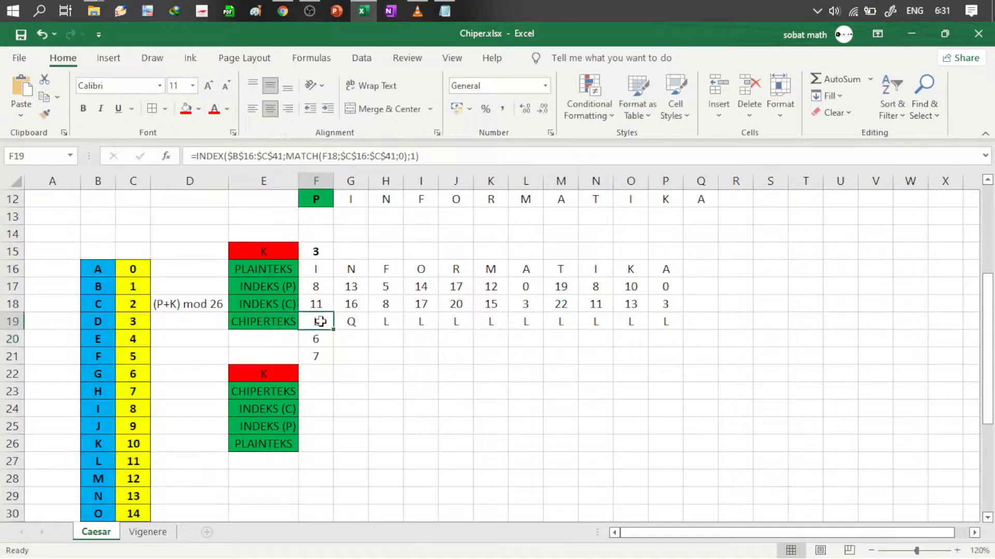
left_click_drag(335, 331, 659, 335)
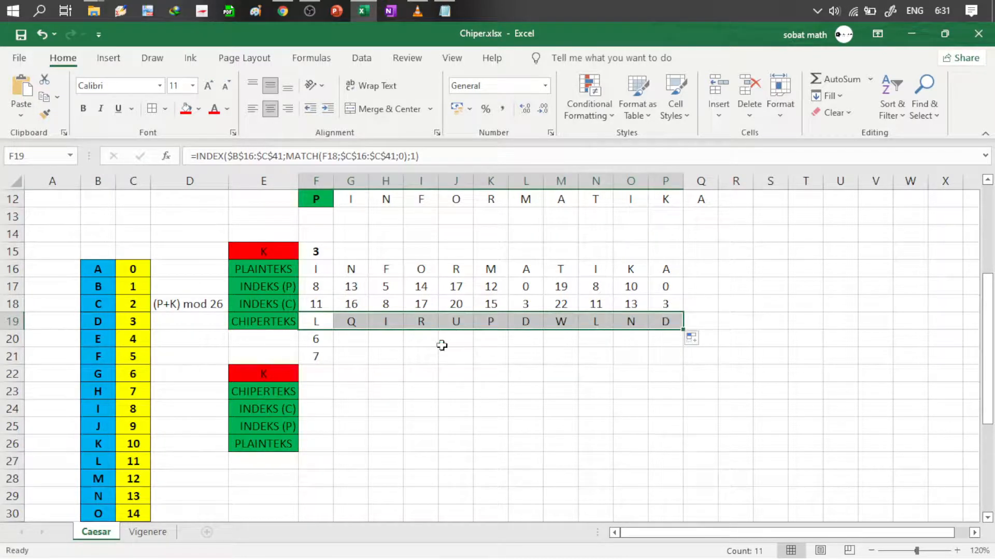
left_click_drag(311, 340, 319, 354)
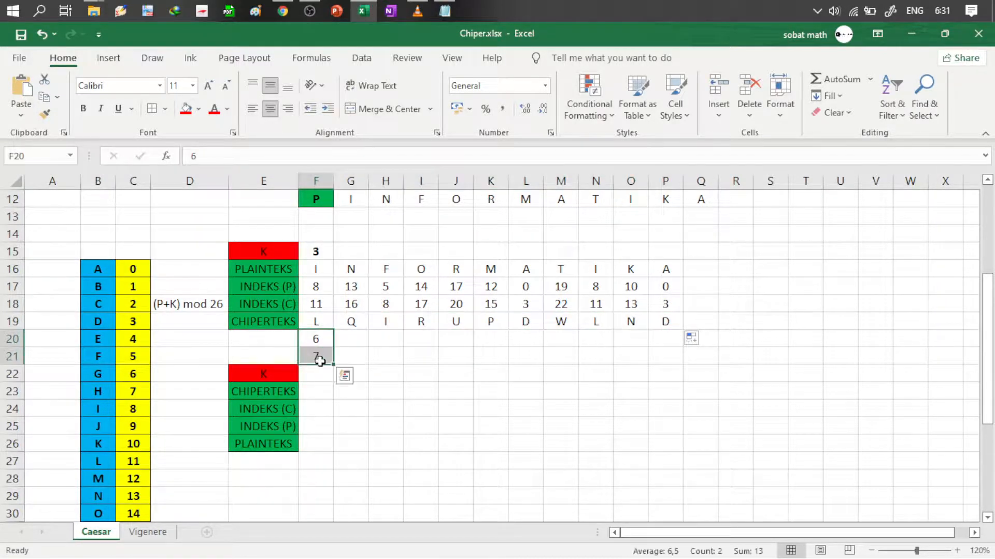
key("Delete")
Step: Compare the result with the manual ciphertext in row 11, test keys 4, 5, 6 and 7 in F15, and restore key 3
left_click_drag(986, 371, 986, 339)
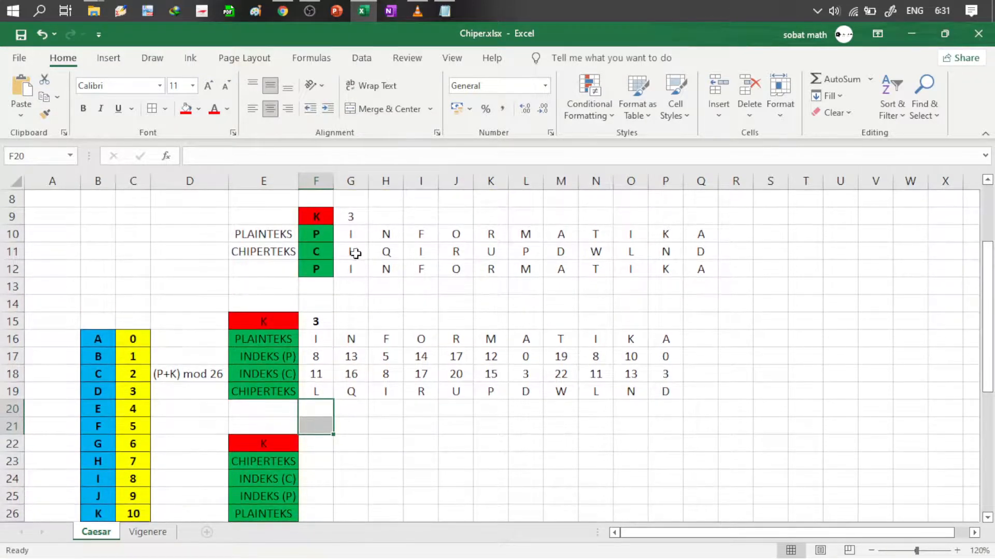
left_click(355, 251)
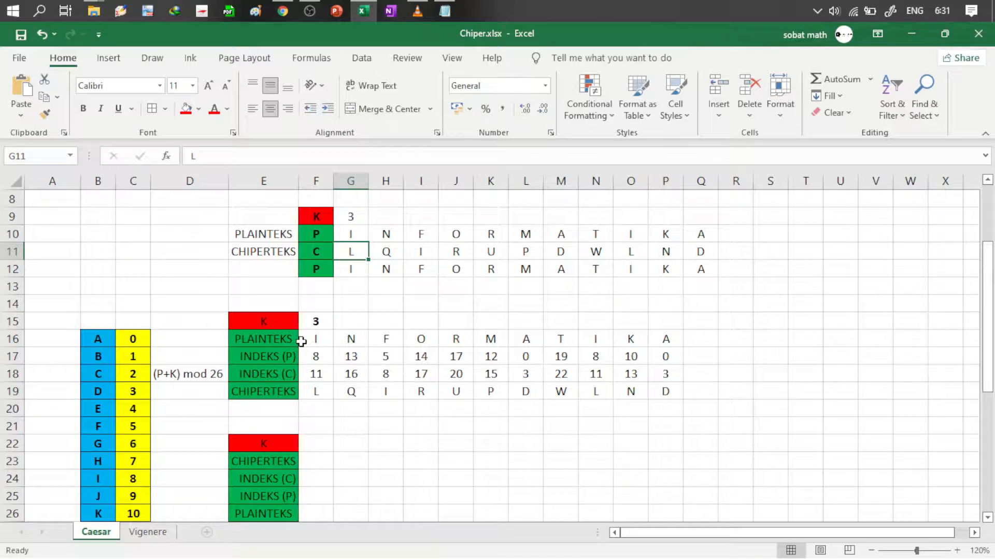
left_click(319, 321)
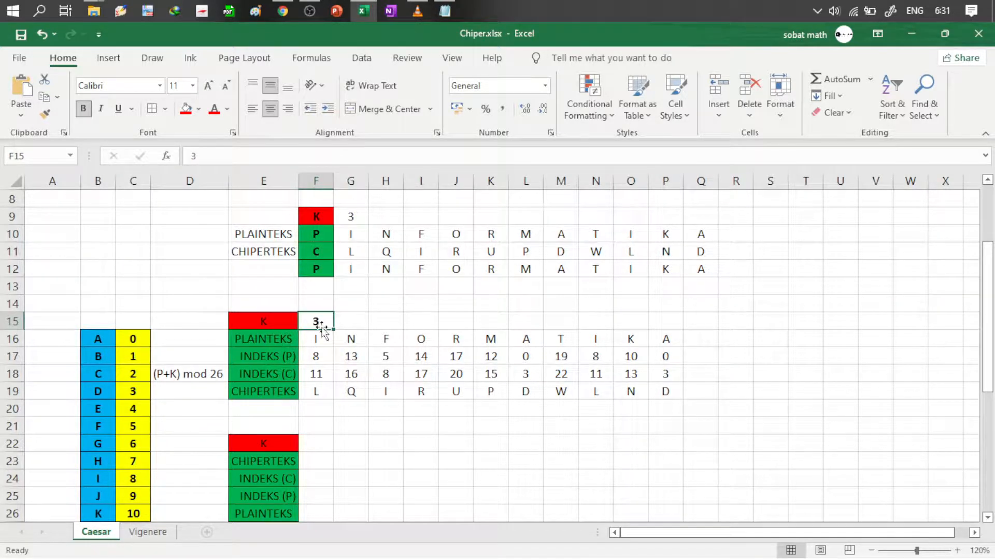
type("4")
key("Return")
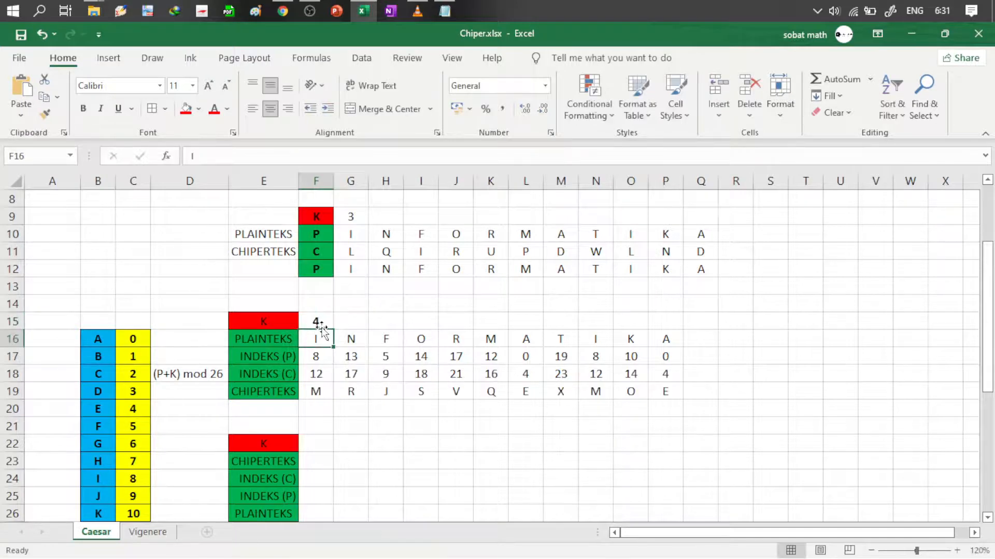
left_click(319, 322)
type("5")
key("Return")
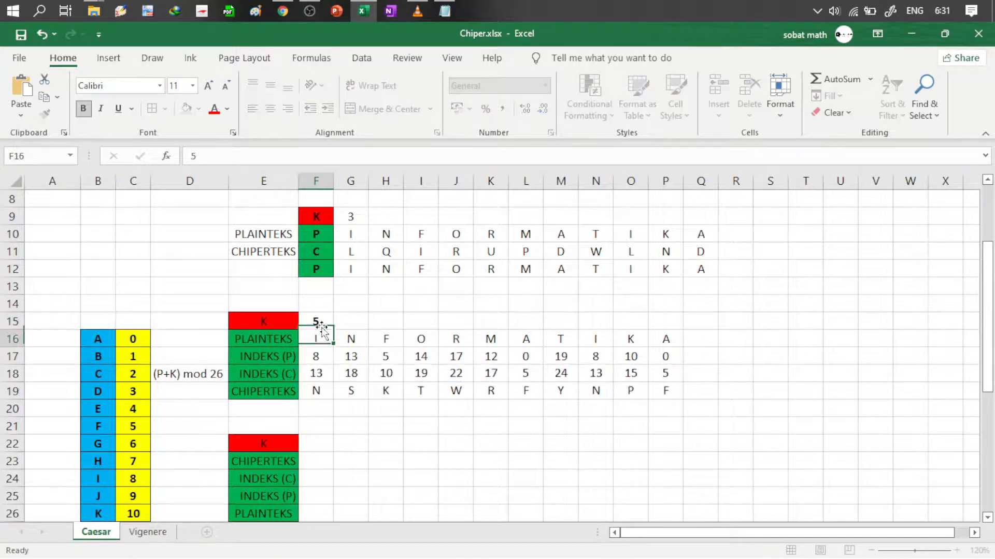
left_click(320, 322)
type("6")
key("Return")
left_click(319, 322)
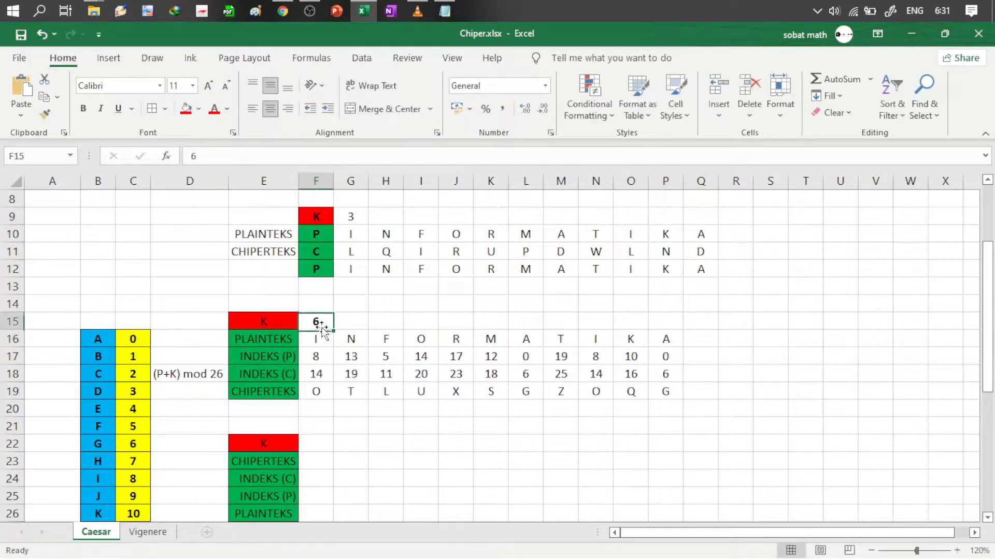
type("7")
key("Return")
left_click(319, 322)
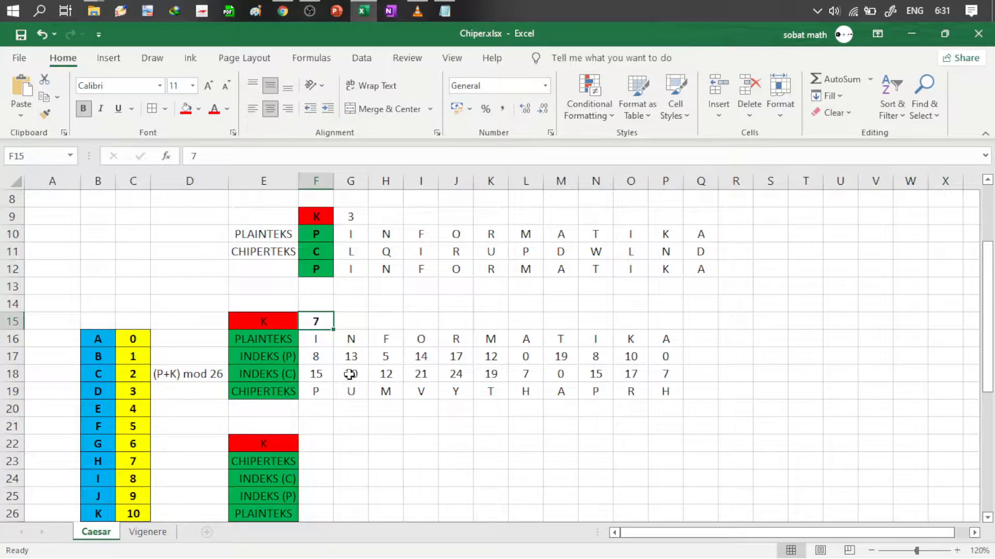
type("3")
key("Return")
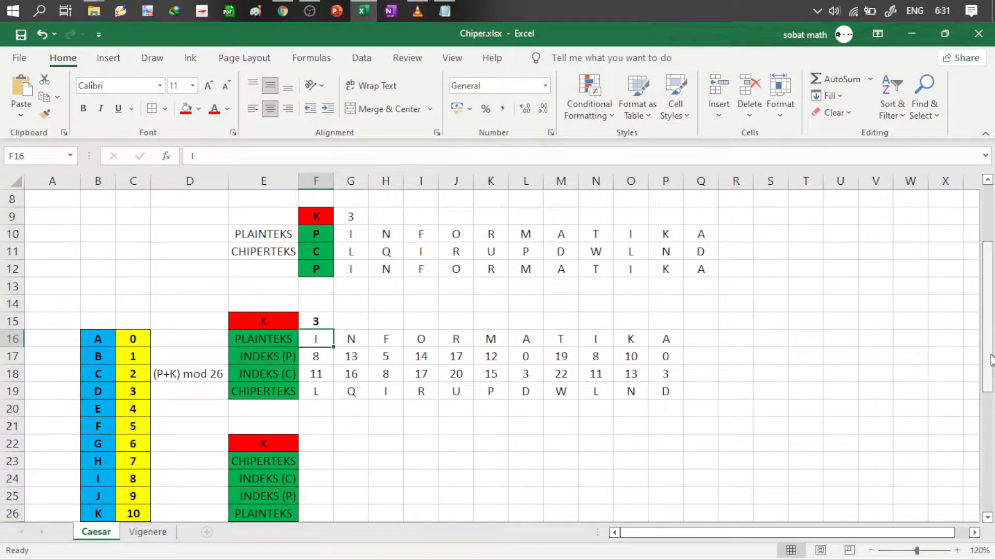
Step: Enter 3 as the key K in F22 of the decryption table
left_click_drag(991, 359, 990, 383)
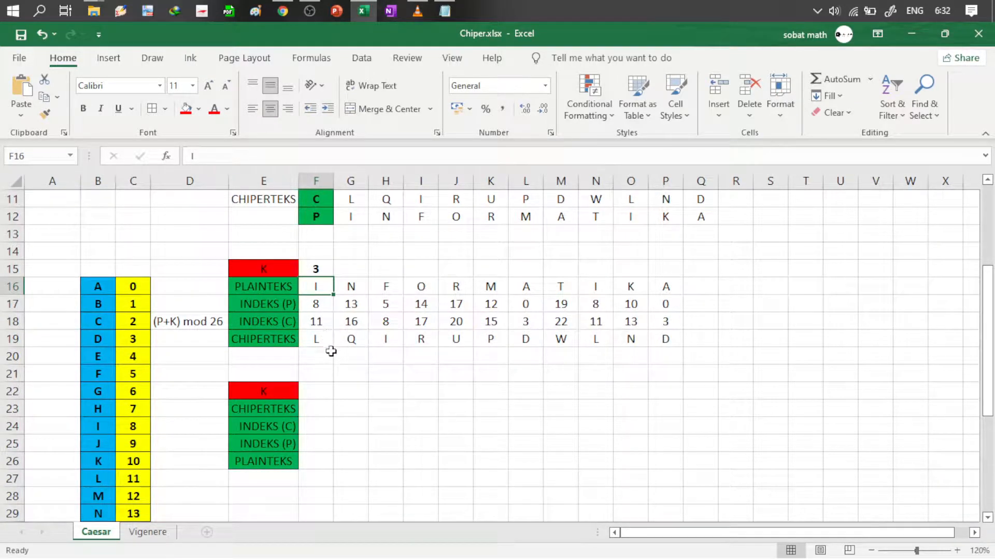
left_click(326, 389)
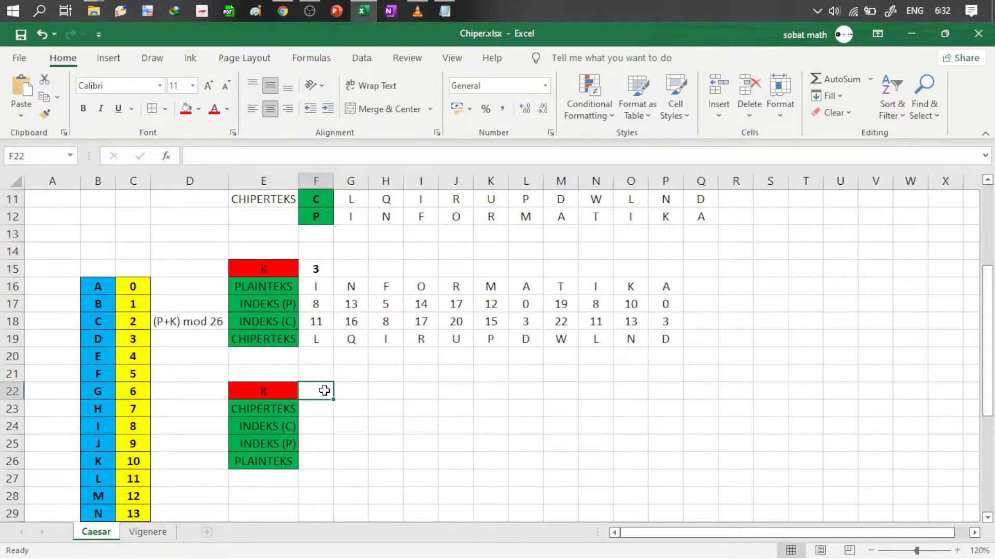
type("3")
key("Tab")
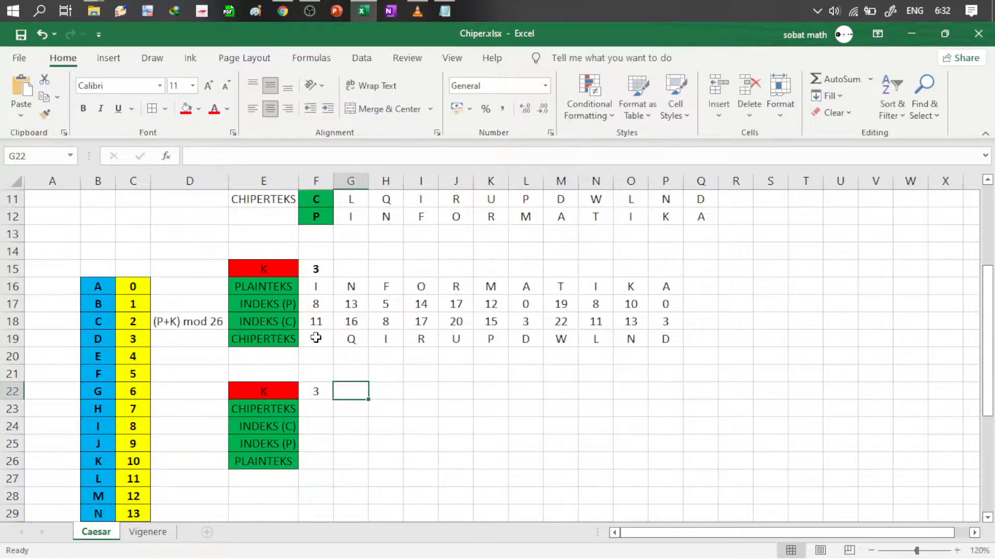
left_click(315, 339)
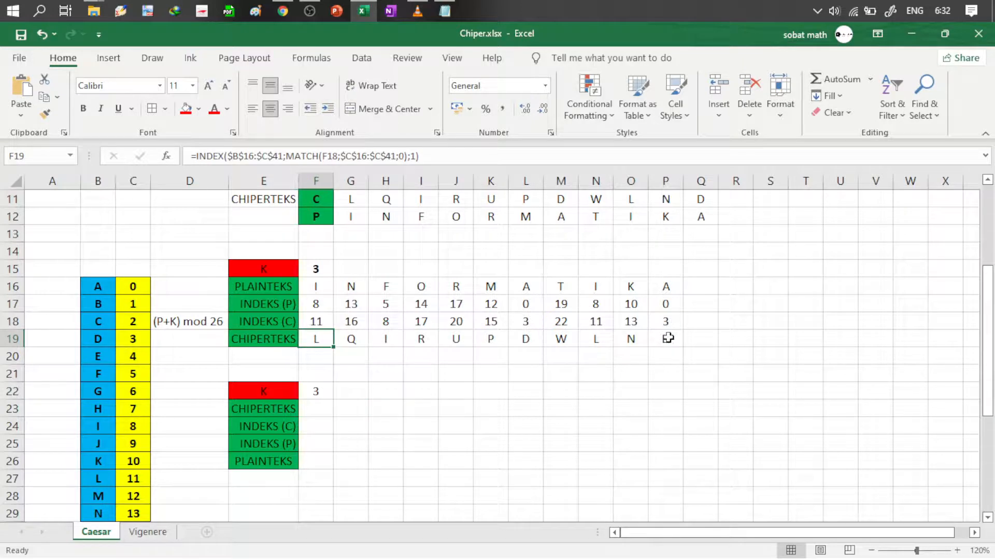
left_click(323, 409)
type("=")
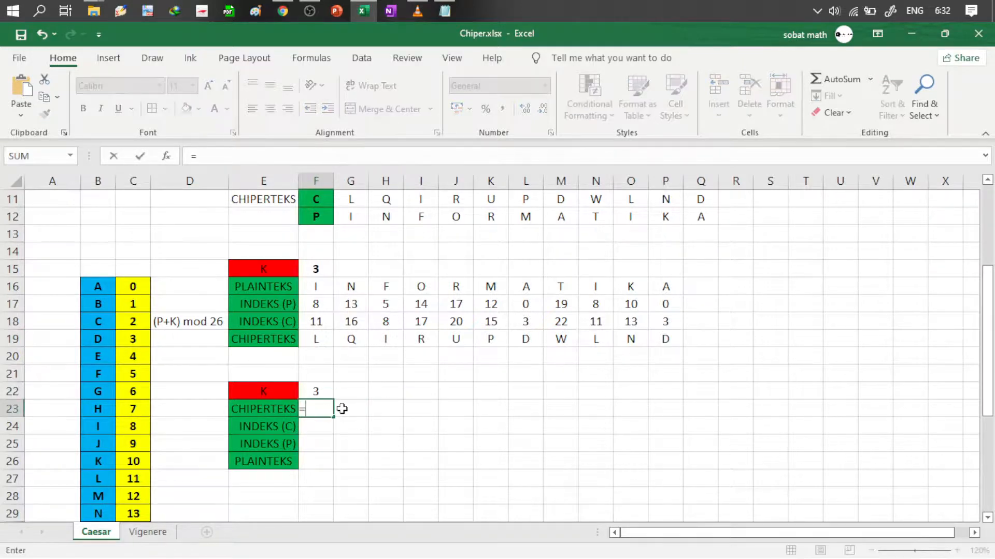
key("Escape")
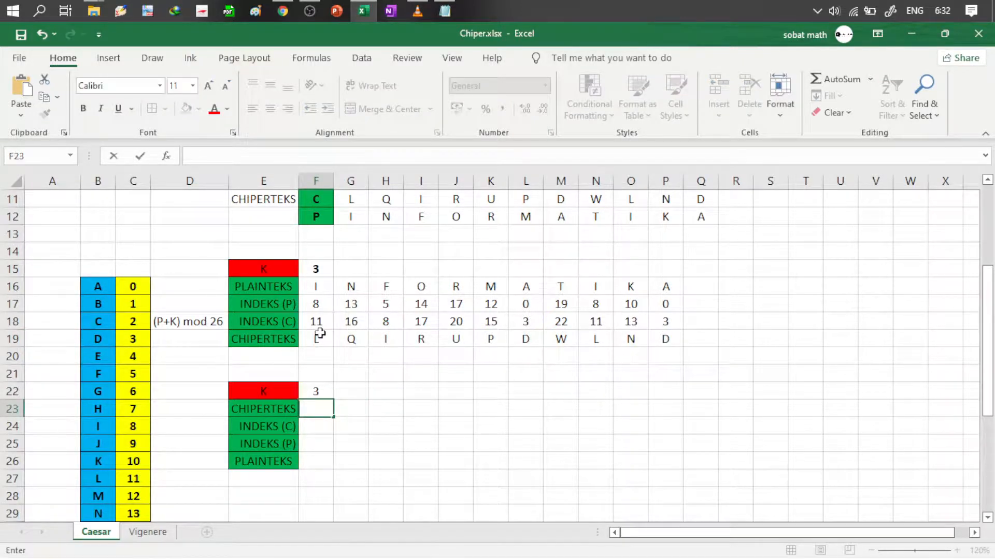
Step: Copy the ciphertext letters in F19:P19 as values into the decryption table's CHIPERTEKS row, starting at F23, and save the workbook
left_click(321, 334)
left_click(665, 339, "shift")
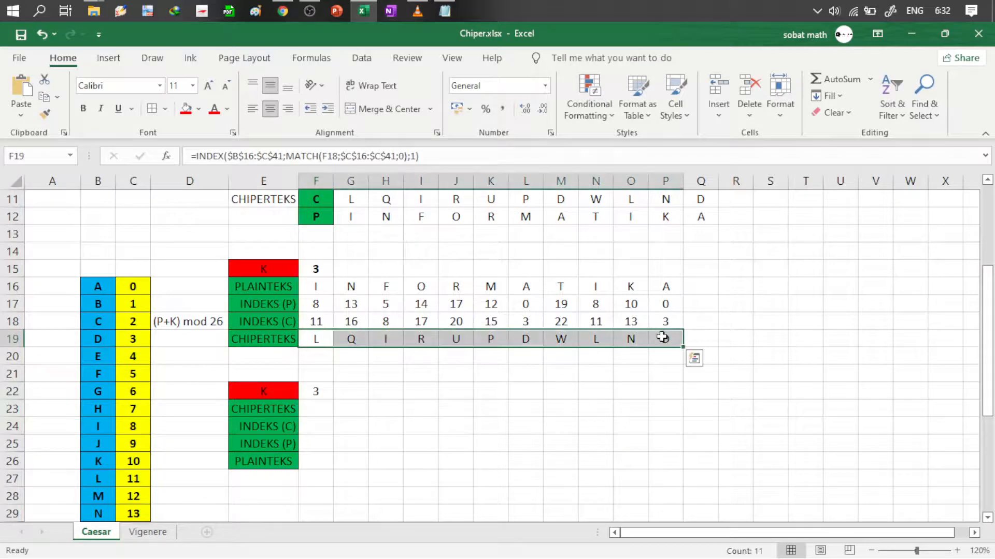
key("ctrl+c")
left_click(327, 407)
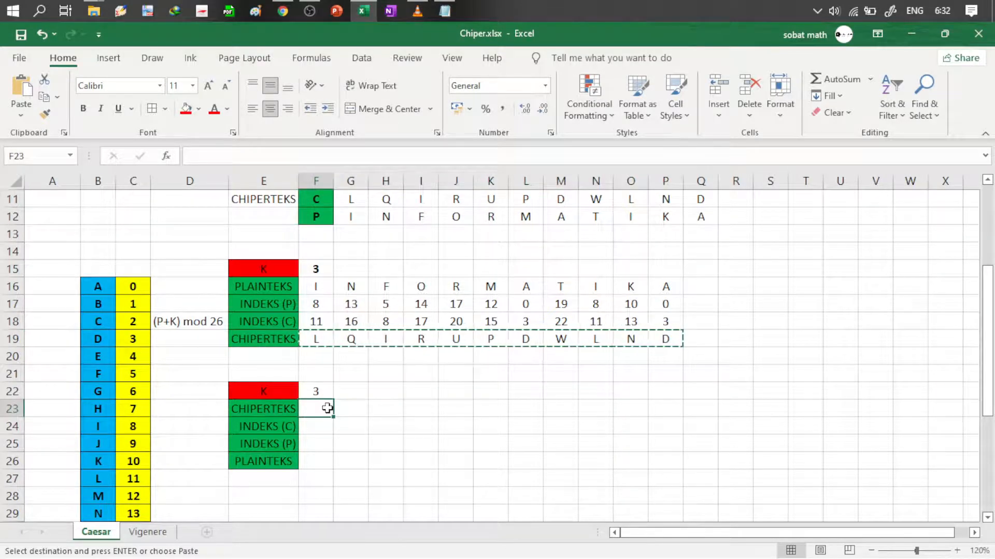
right_click(322, 411)
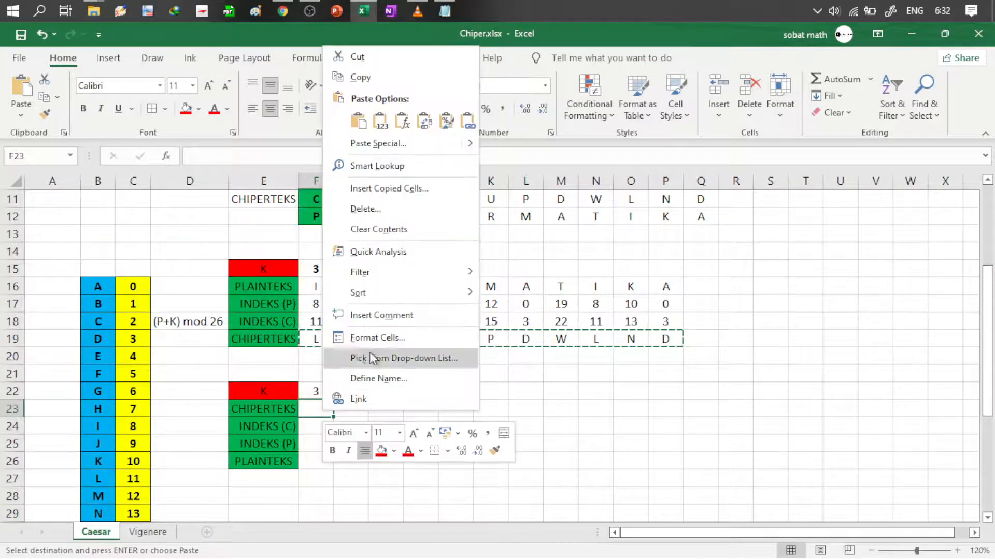
left_click(359, 122)
left_click(386, 392)
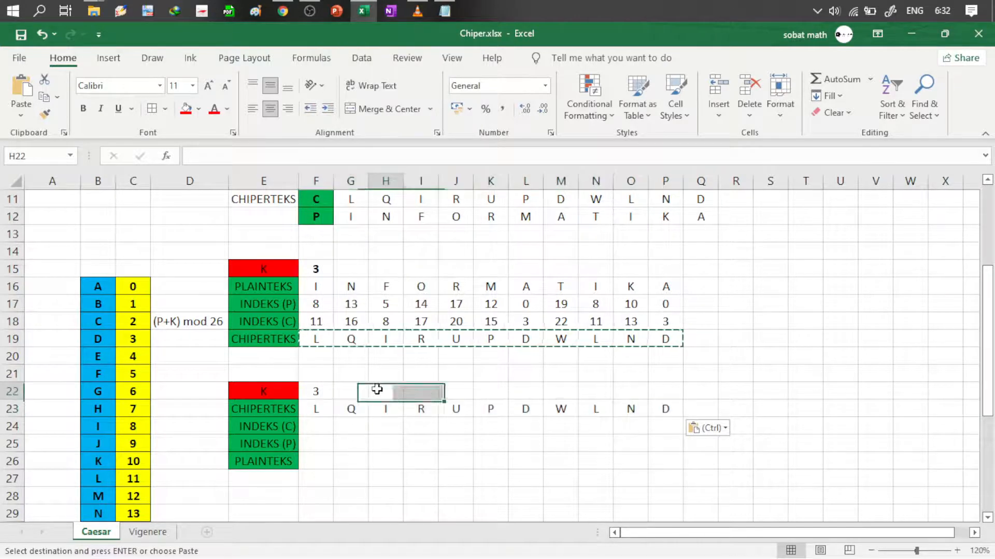
key("ctrl+s")
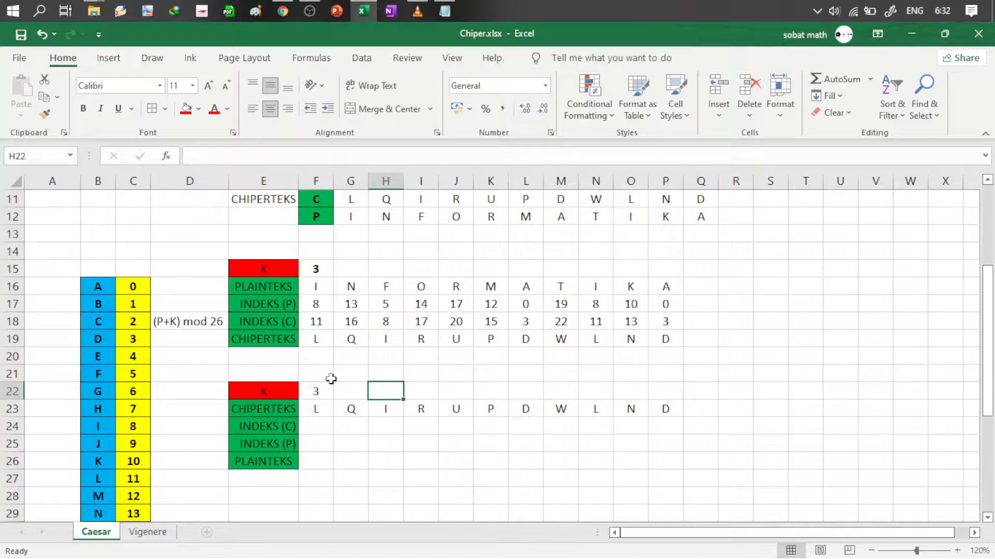
Step: Start a VLOOKUP formula in F24 with lookup value F23 and the absolute table range $B$16:$C$41
left_click(321, 426)
type("=")
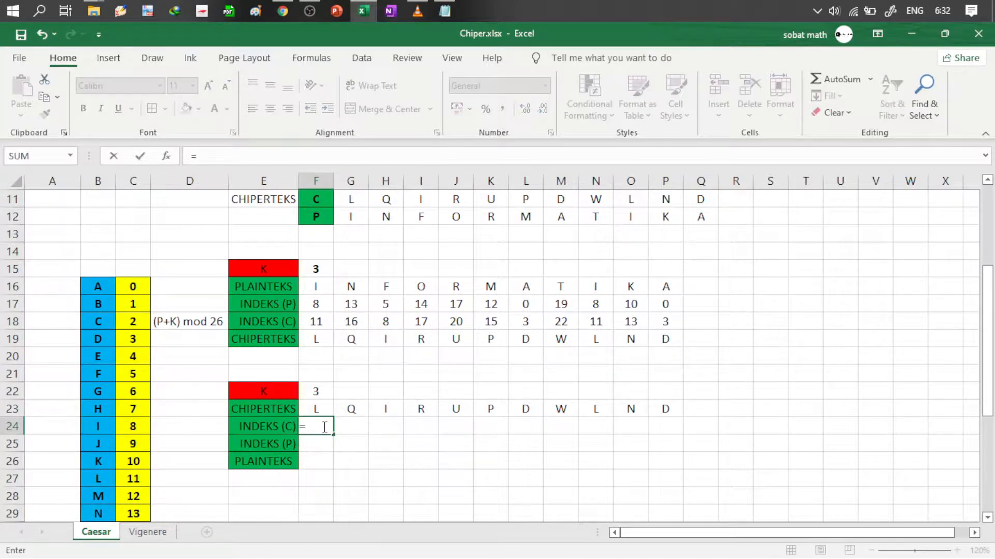
type("VLOOKUP(")
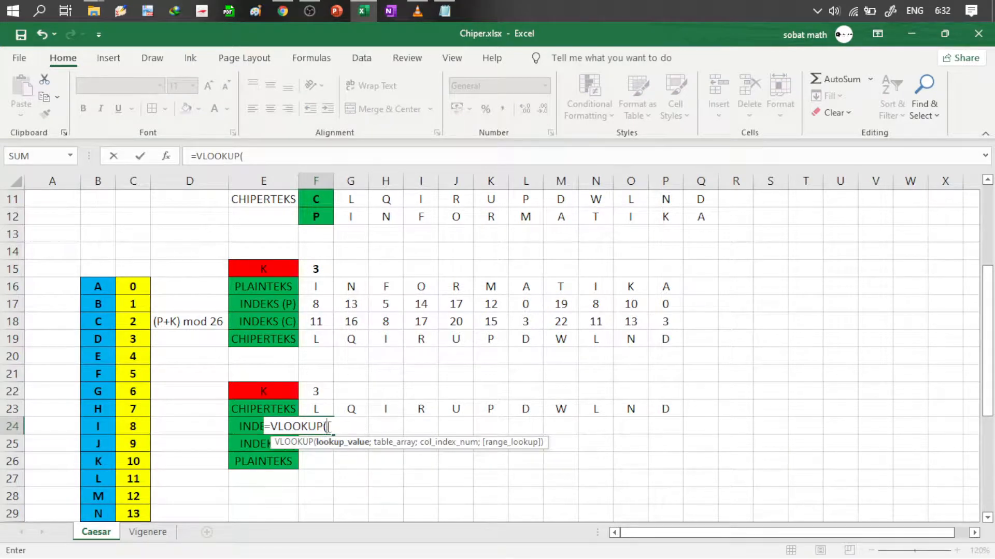
left_click(326, 409)
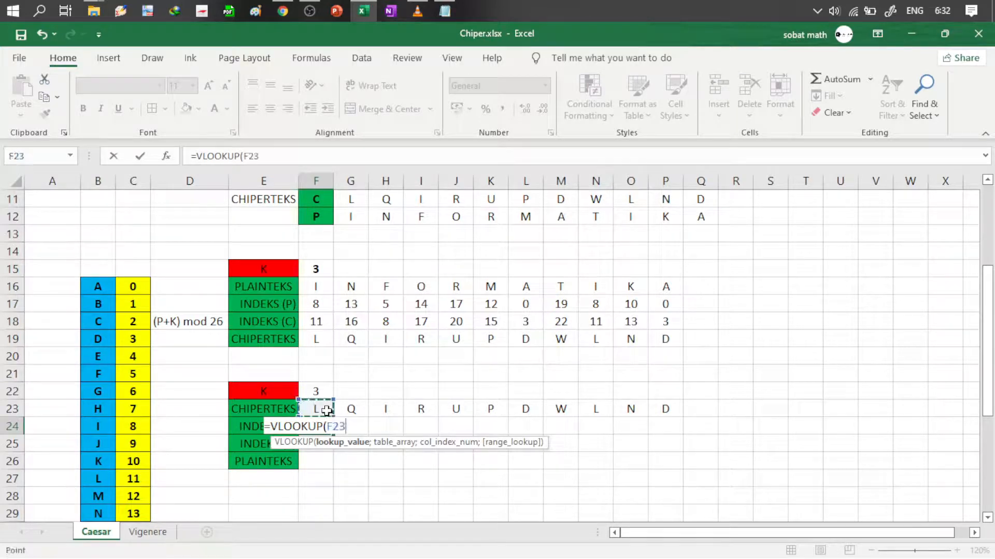
type(";")
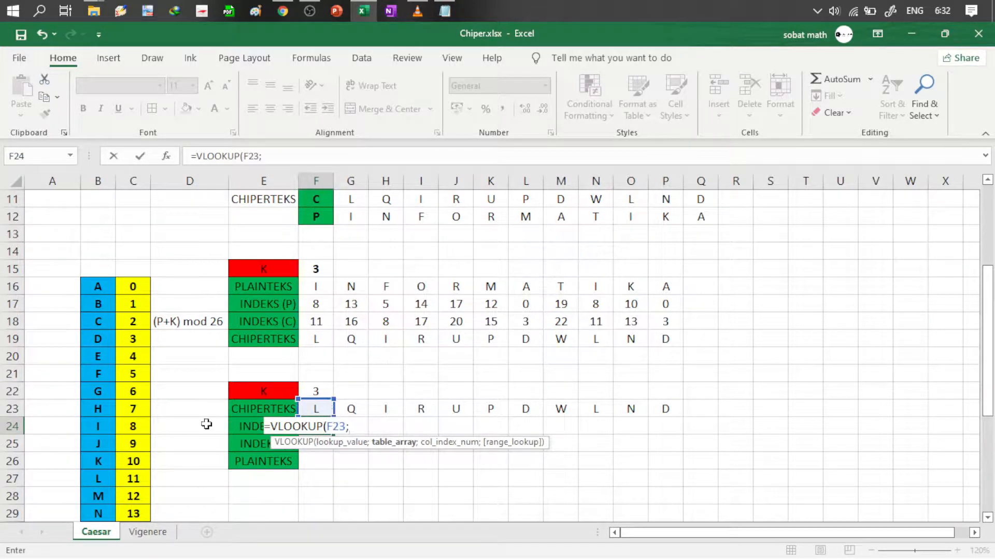
left_click(111, 287)
key("ctrl+shift+Down")
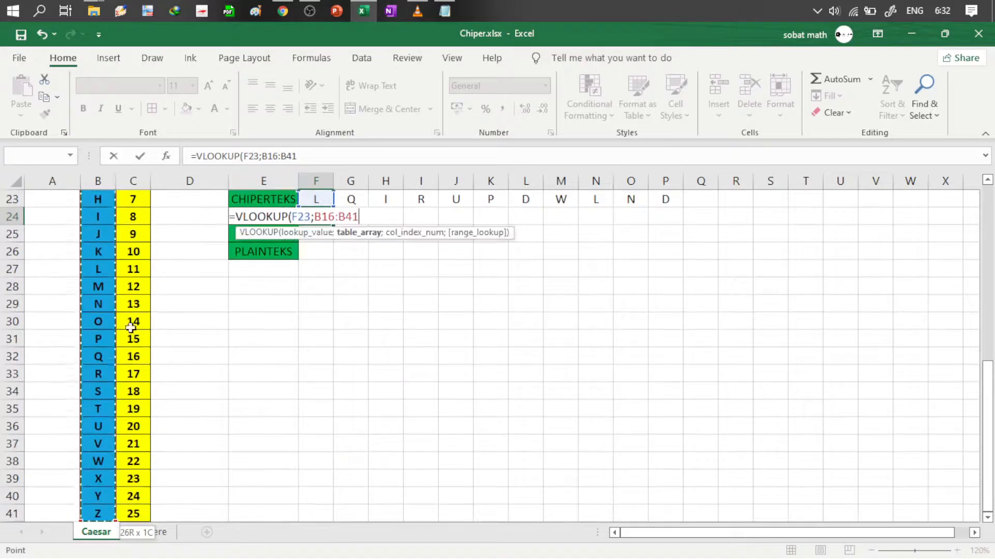
left_click(134, 510, "shift")
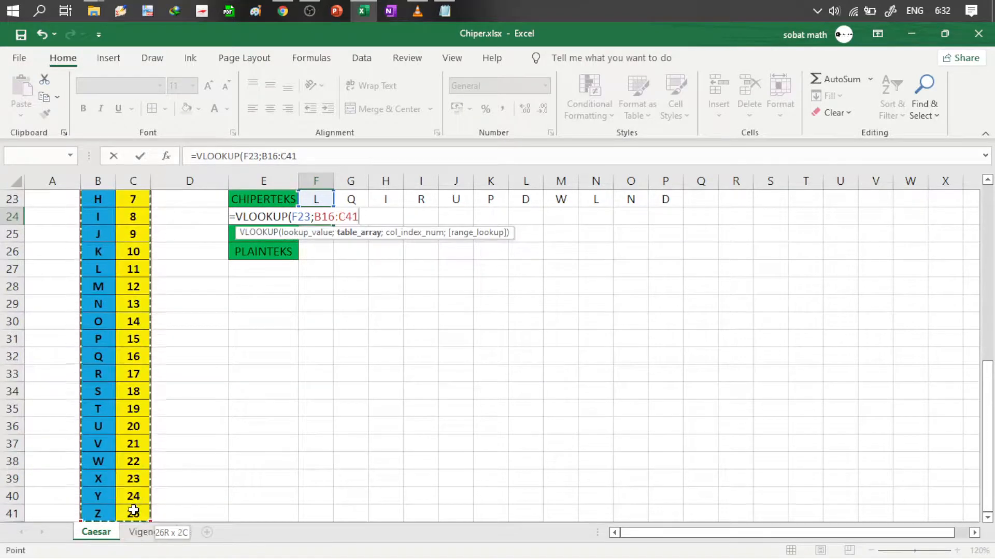
key("F4")
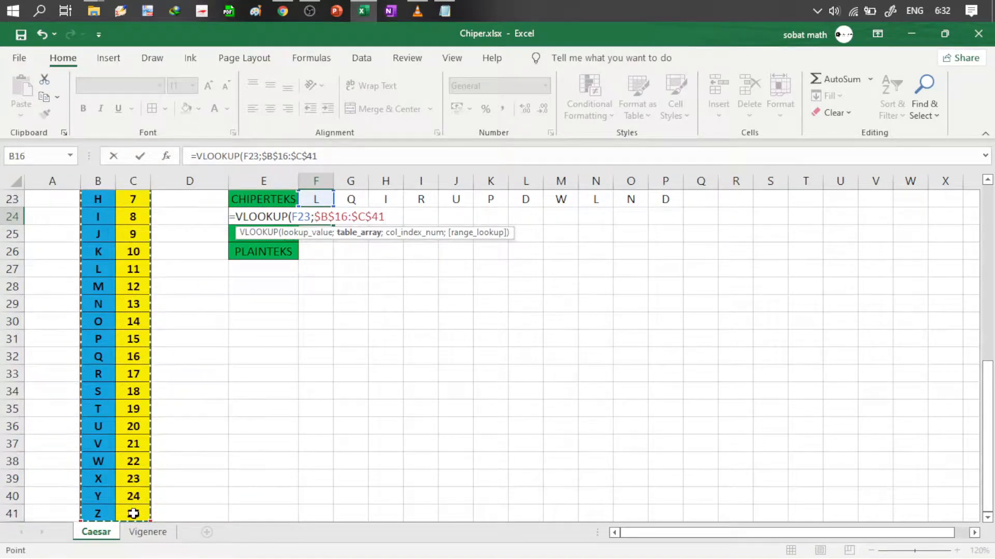
Step: Complete the F24 VLOOKUP with column index 2 and FALSE for exact match, and fill it across to P24
type(";")
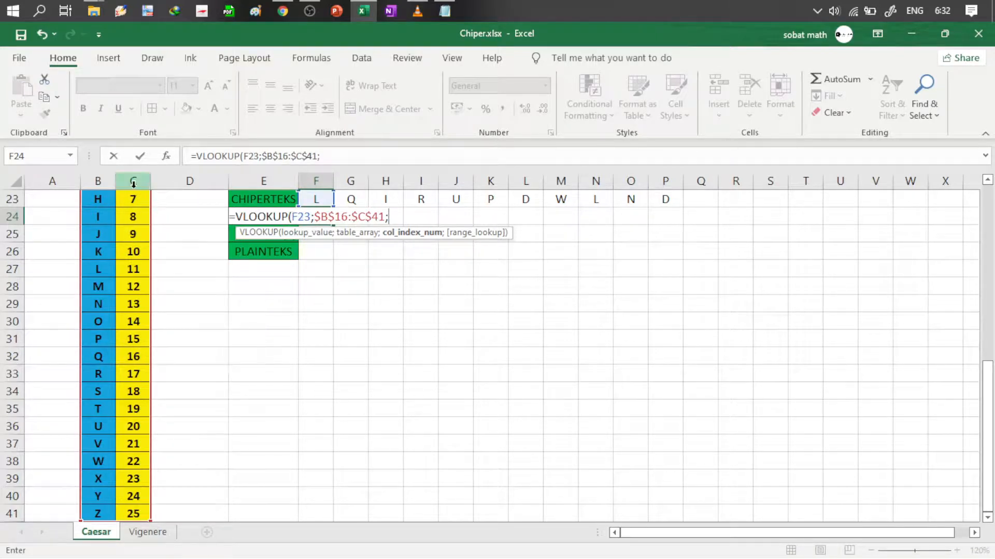
type(";")
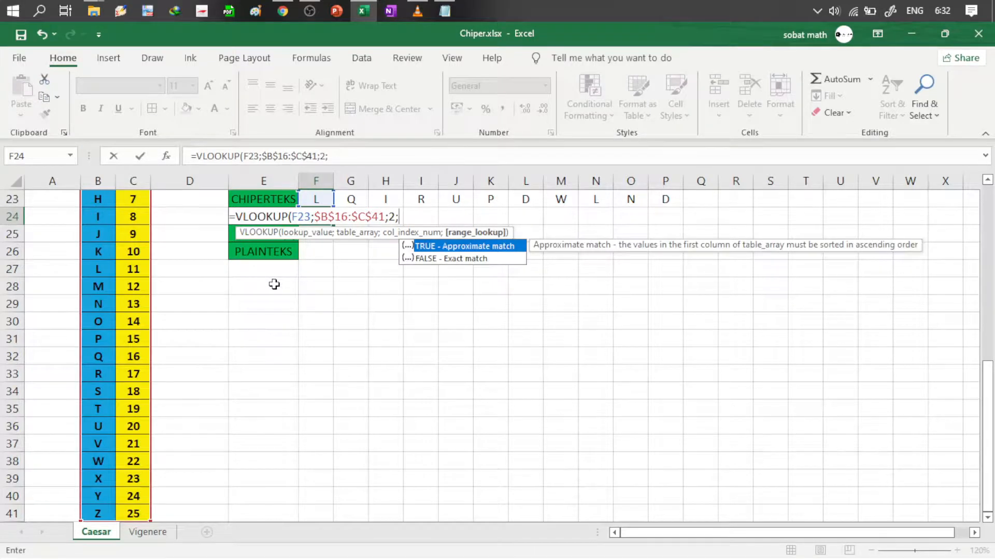
key("Down")
key("Tab")
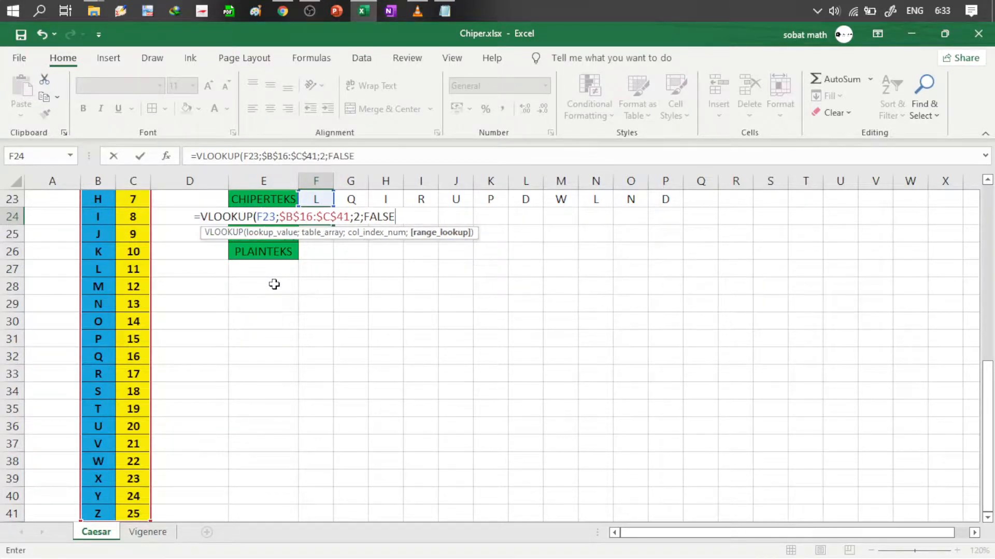
key("ctrl+Return")
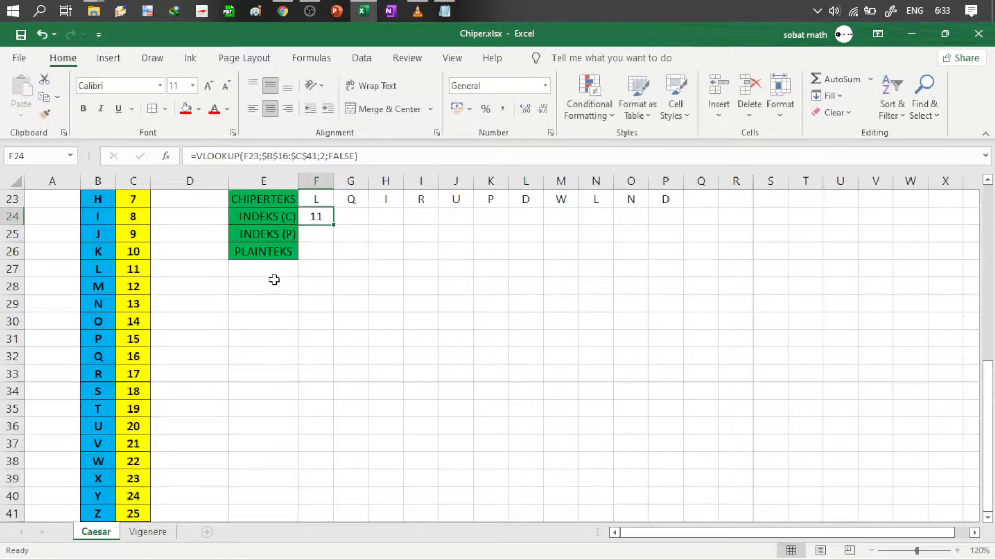
left_click_drag(983, 407, 983, 395)
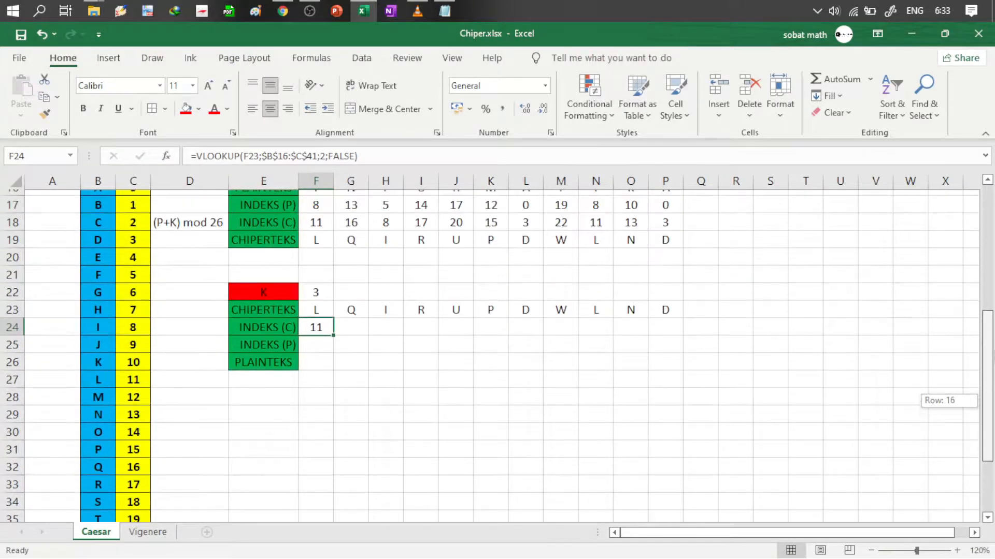
left_click_drag(335, 330, 669, 328)
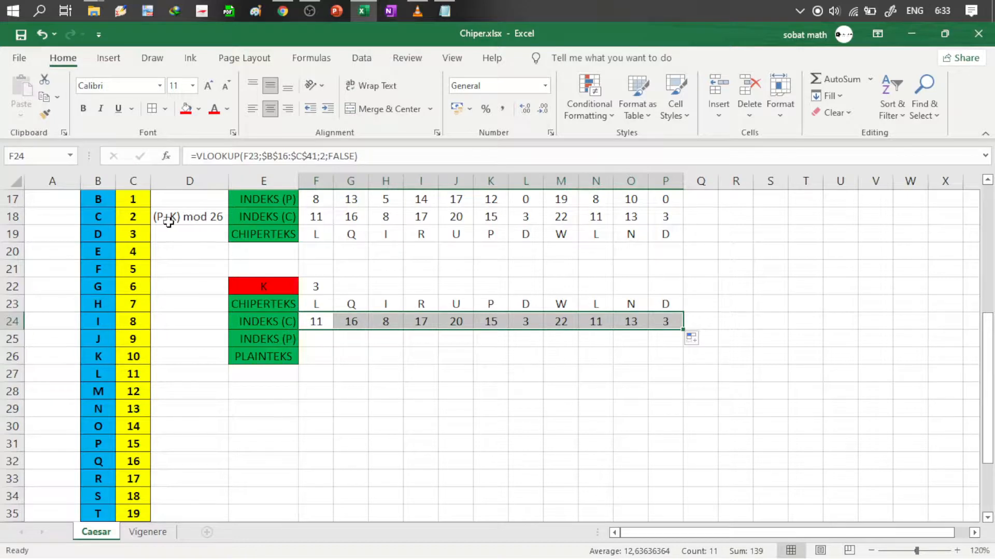
Step: Enter the decryption rule "(C-K) mod 26" in D25 beside the INDEKS (P) label
left_click(213, 340)
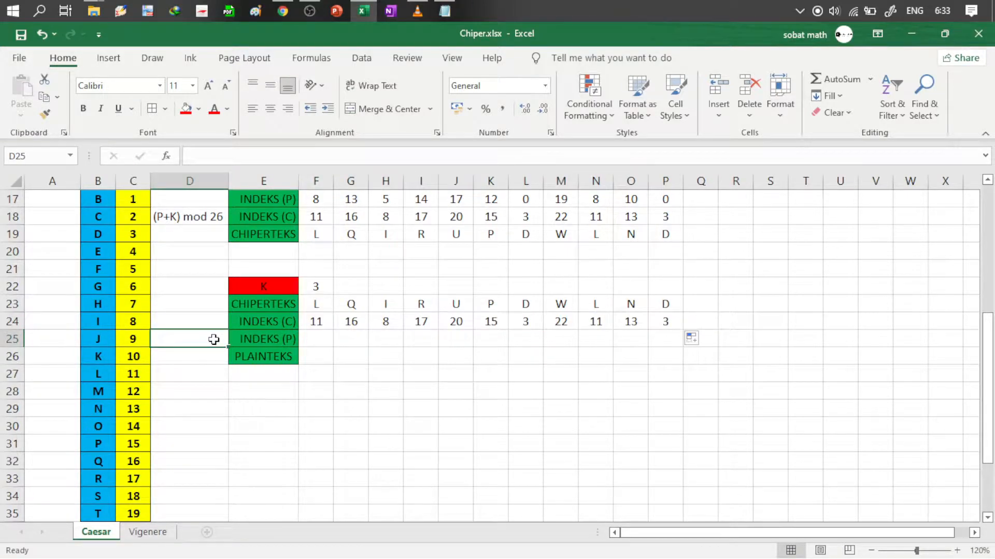
type("(")
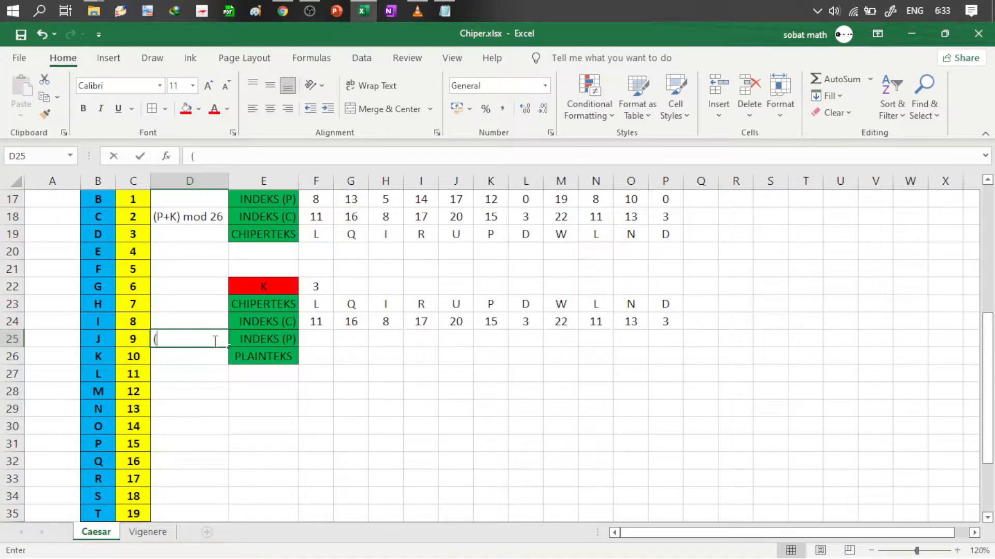
type("P")
key("Delete")
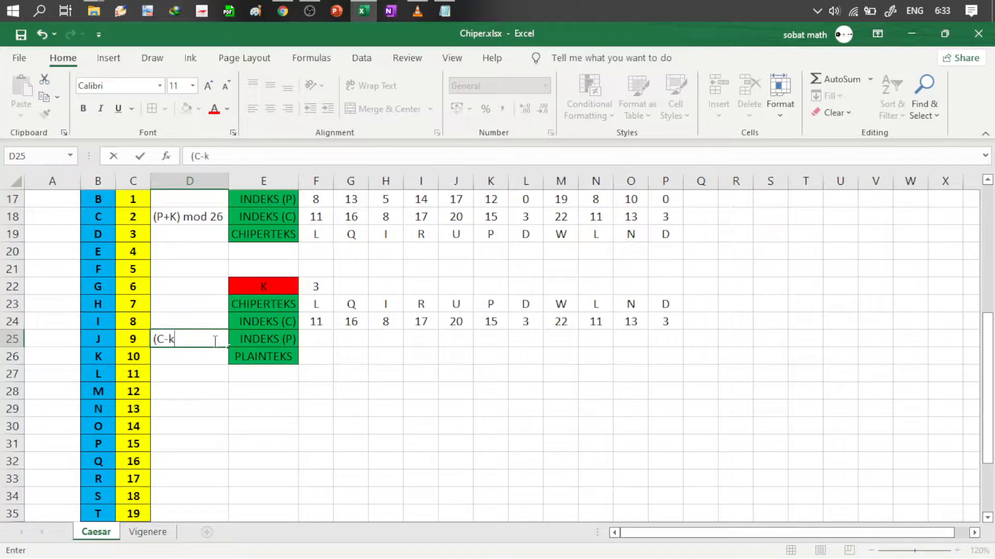
type("C-K0 M")
type(" mod 26")
key("Tab")
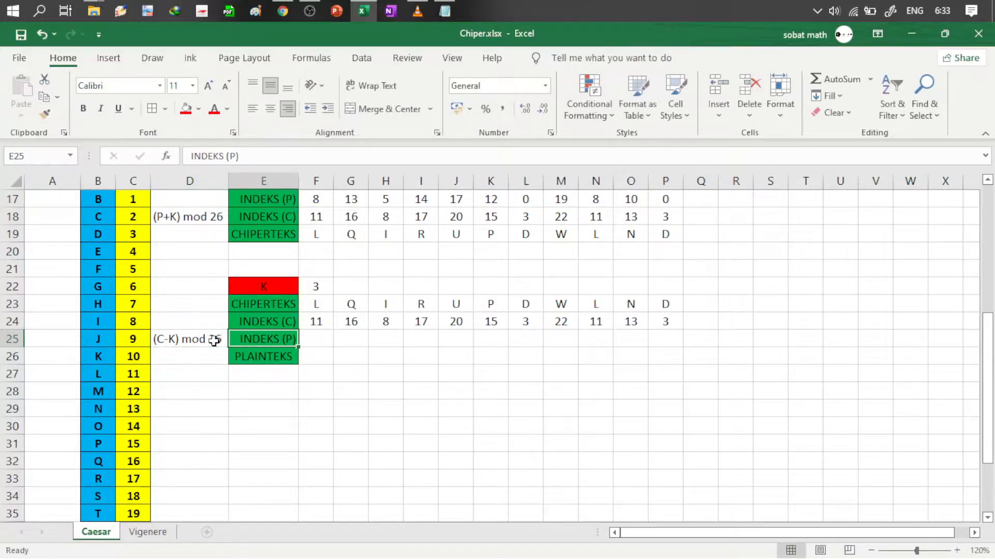
Step: Enter the formula =MOD(F24-$F$22;26) in F25 to compute the first plaintext index
left_click(321, 340)
type("=")
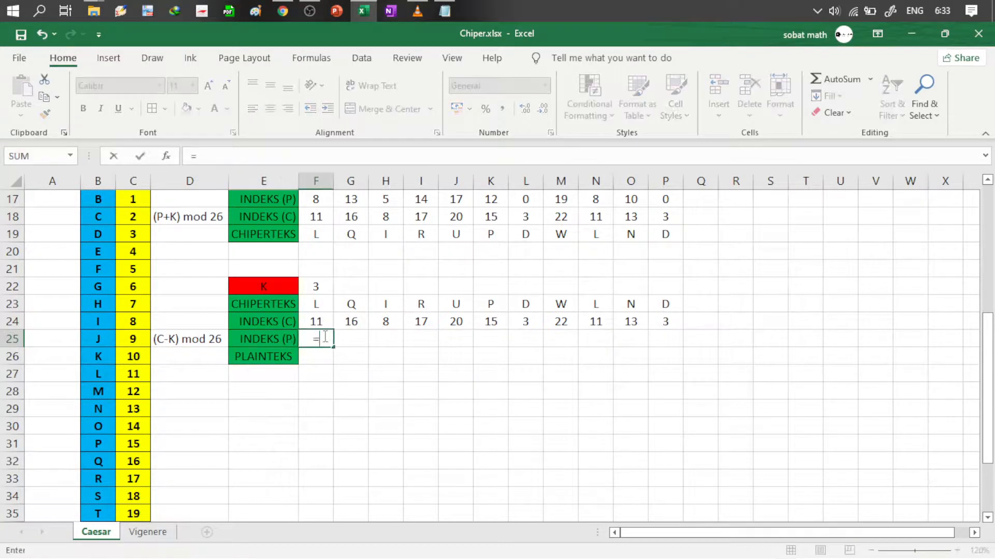
type("mod")
key("Tab")
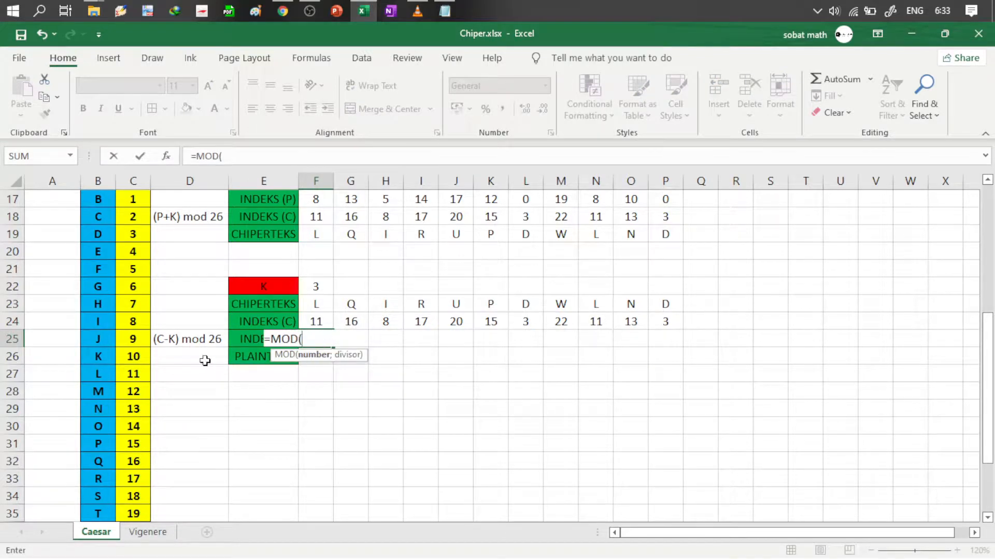
left_click(326, 321)
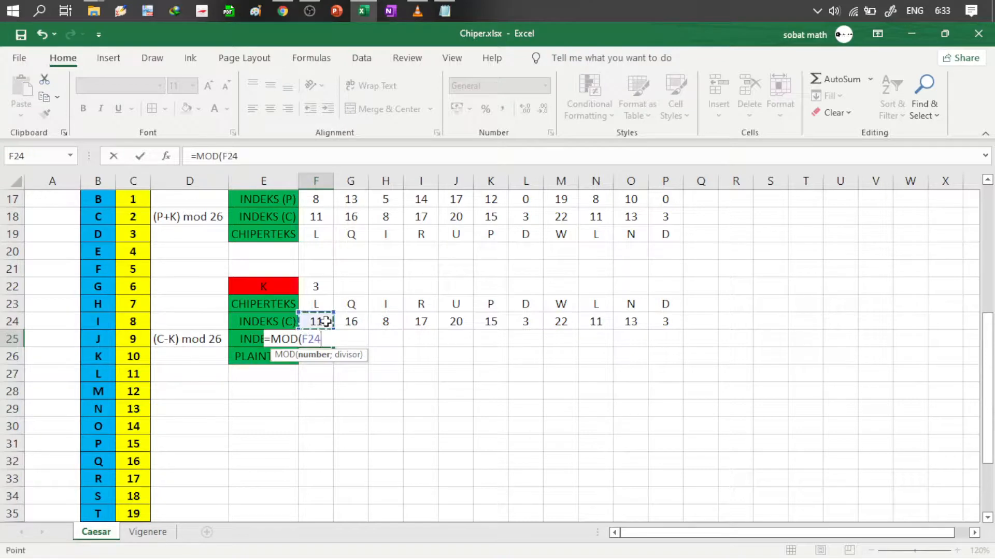
type("-")
left_click(321, 280)
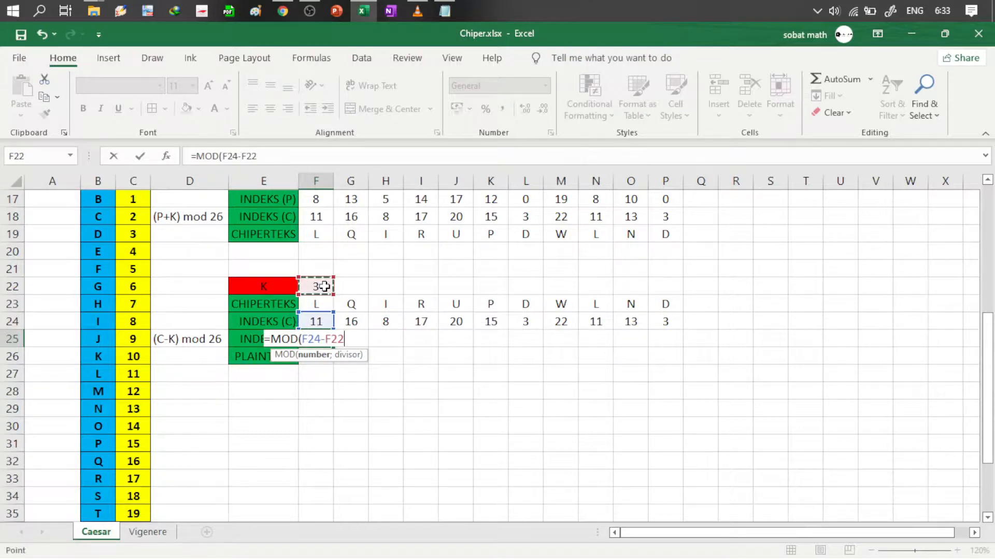
key("F4")
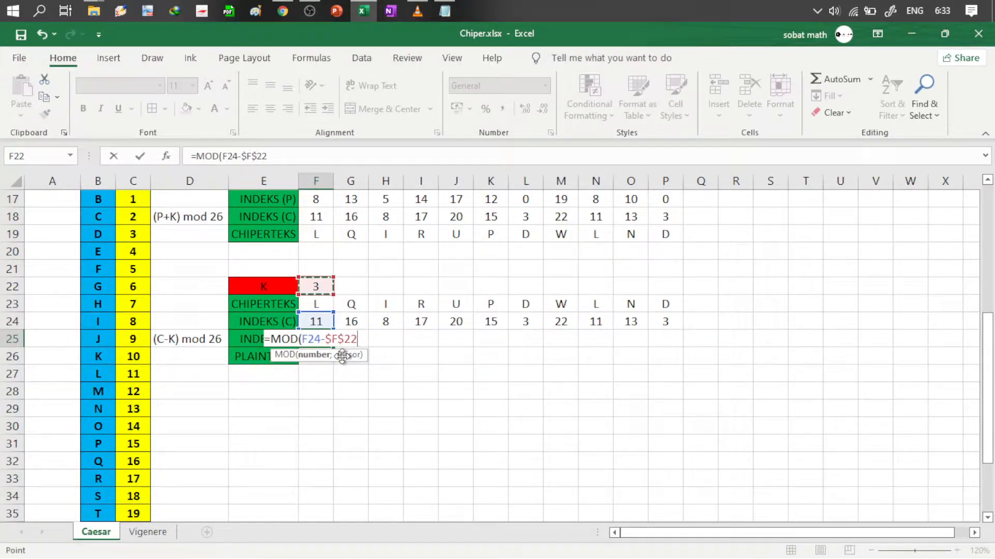
type(",")
type(";")
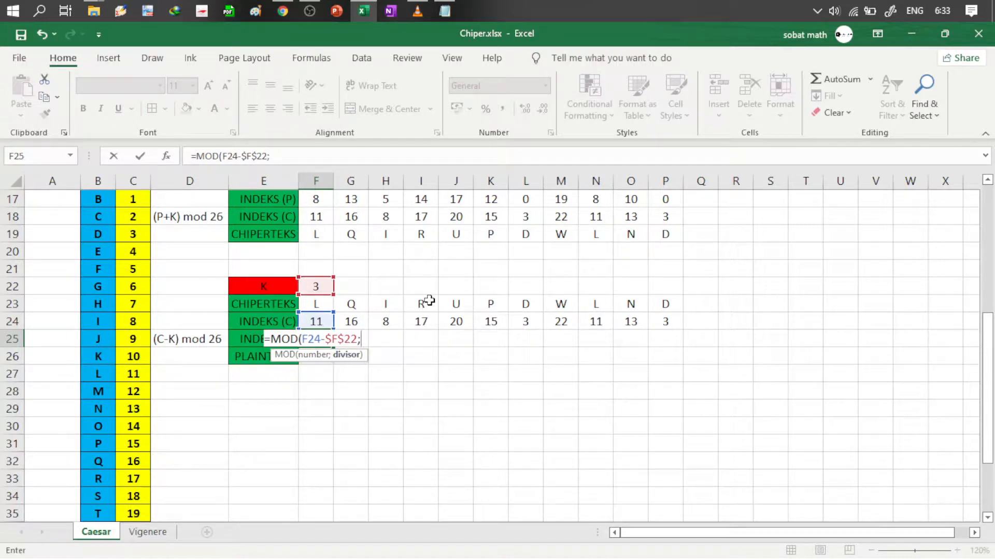
type("26")
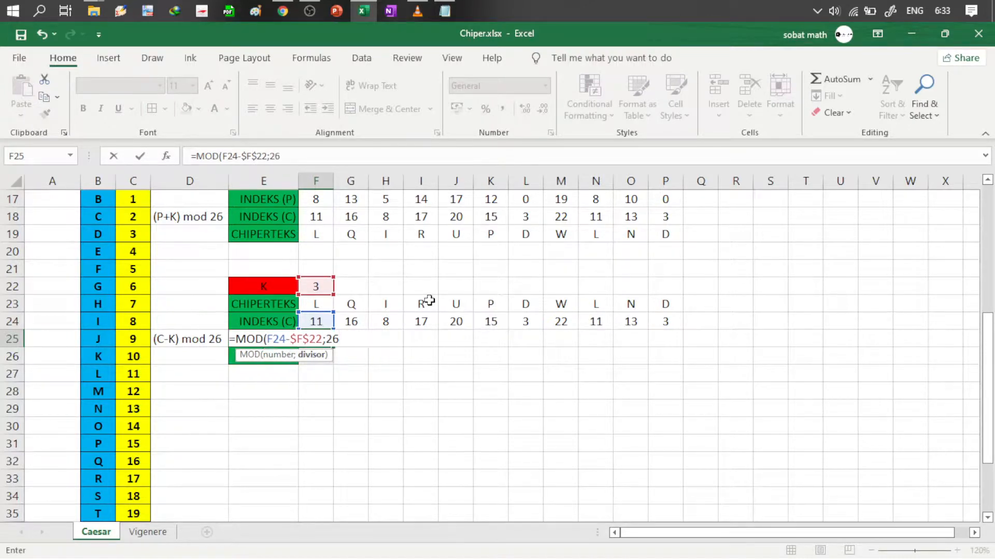
type(")")
key("Tab")
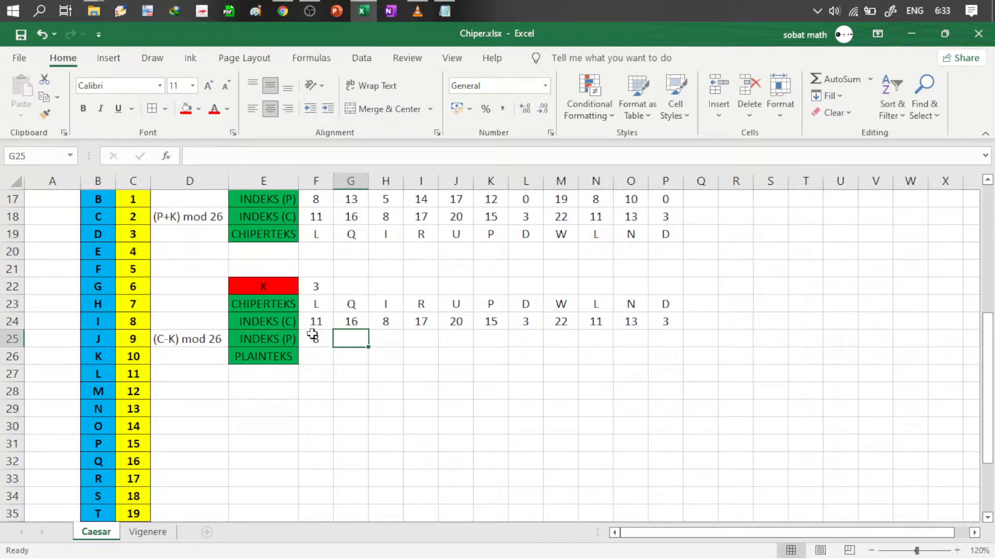
Step: Fill the F25 formula across the INDEKS (P) row to P25
left_click(312, 336)
left_click_drag(335, 348, 677, 338)
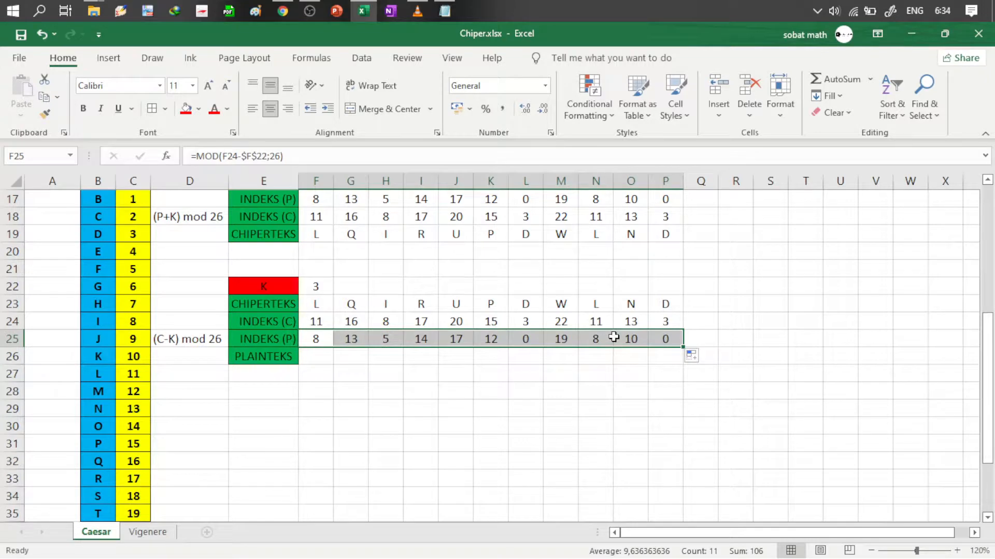
left_click(332, 369)
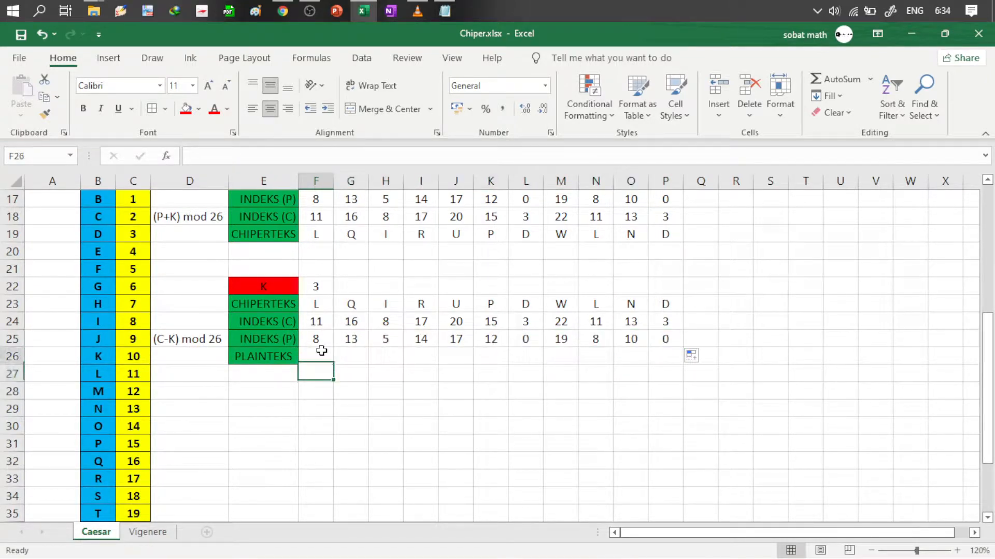
Step: Begin an INDEX formula in F26 beside the PLAINTEKS label, using the substitution table B16:C41 as its array
left_click(324, 354)
type("=")
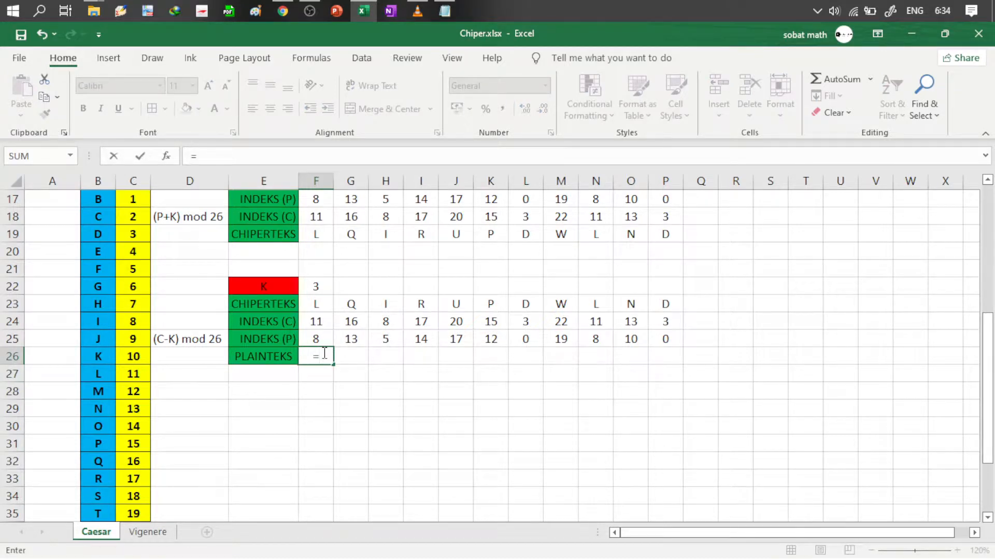
type("ind")
key("Tab")
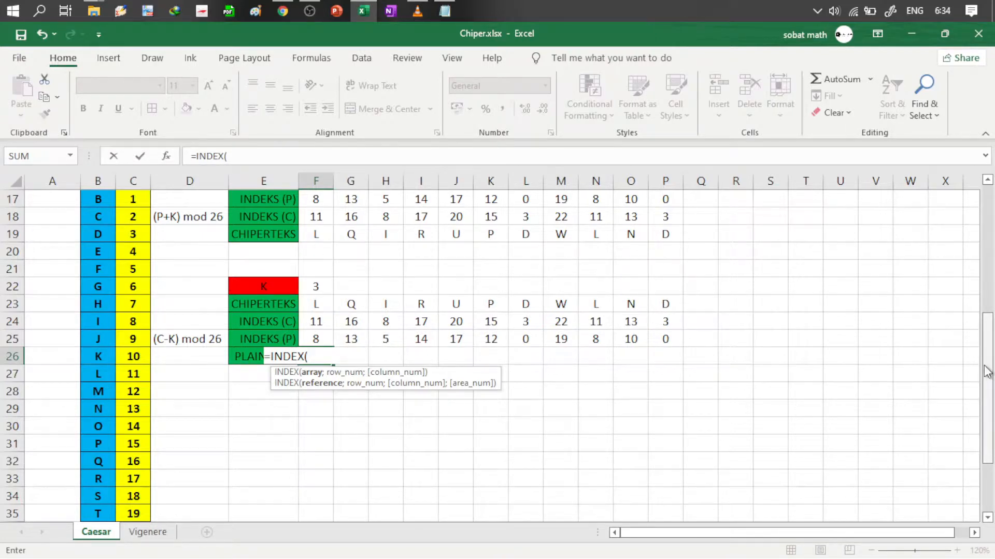
left_click_drag(987, 371, 987, 357)
left_click(106, 218)
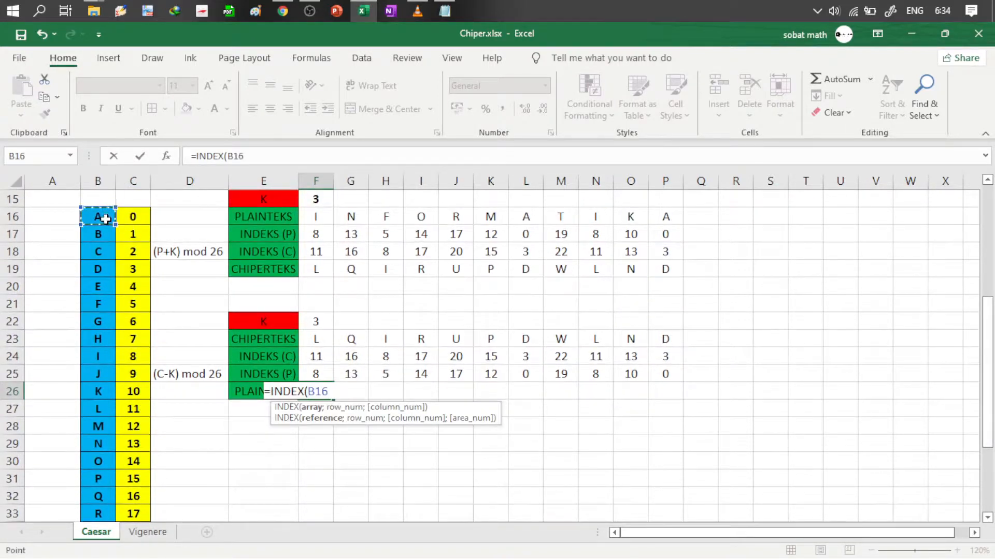
left_click_drag(106, 220, 134, 517)
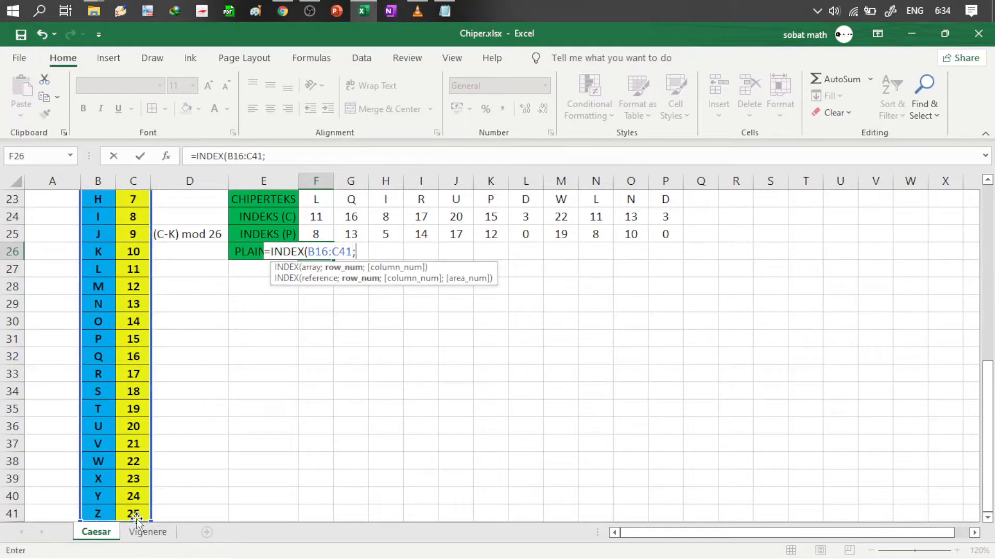
type(";")
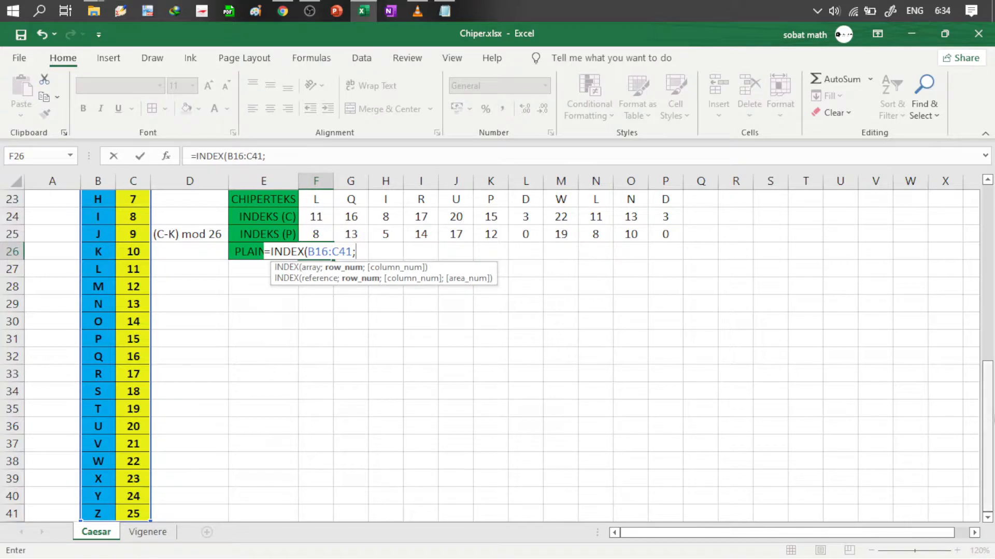
Step: Complete the F26 INDEX formula with row number 9 and column number 1
left_click_drag(986, 408, 985, 365)
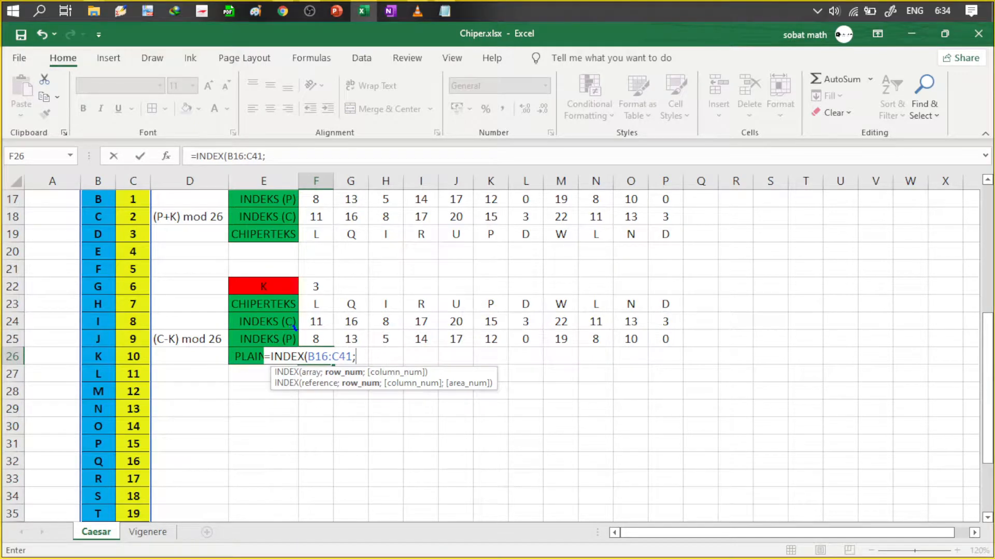
left_click_drag(293, 327, 334, 356)
left_click_drag(288, 325, 340, 351)
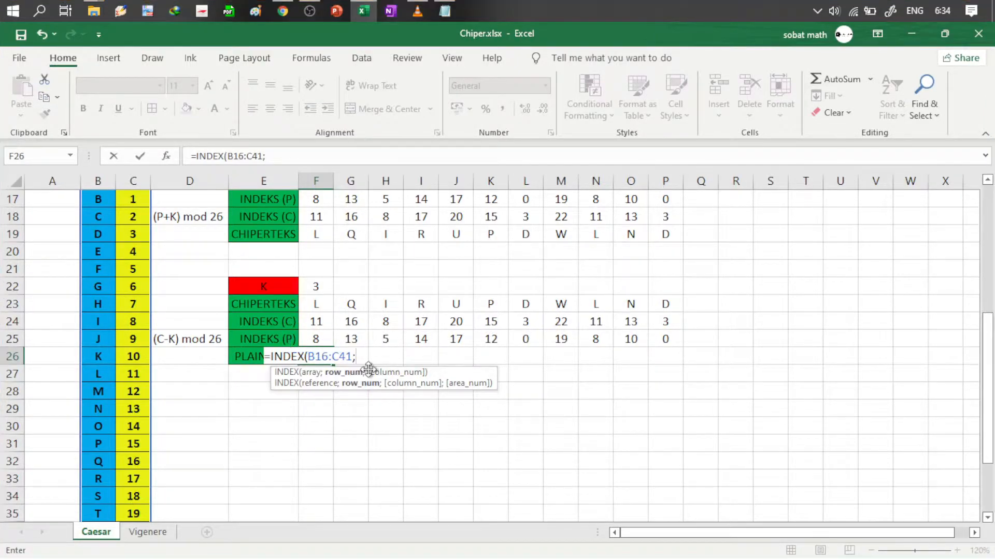
type("9;")
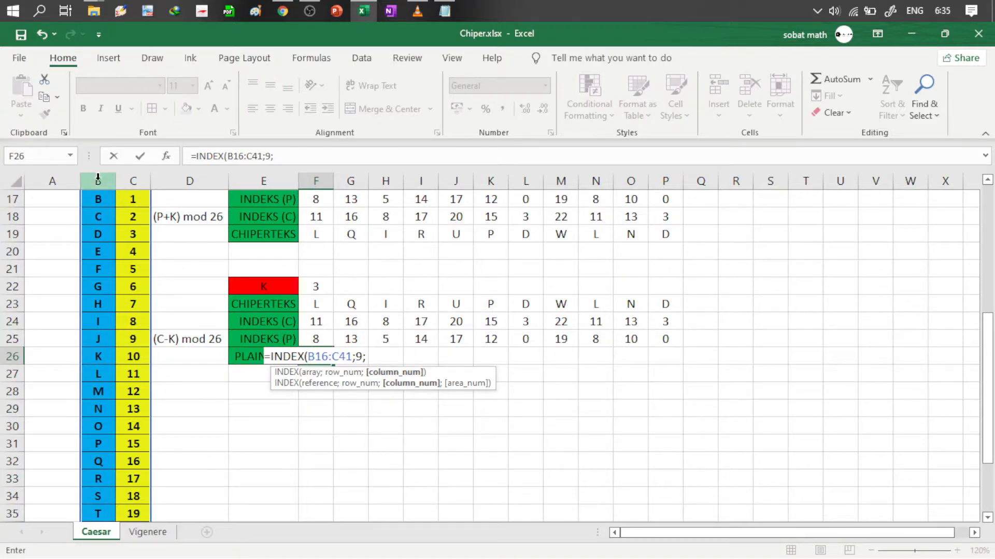
type("1")
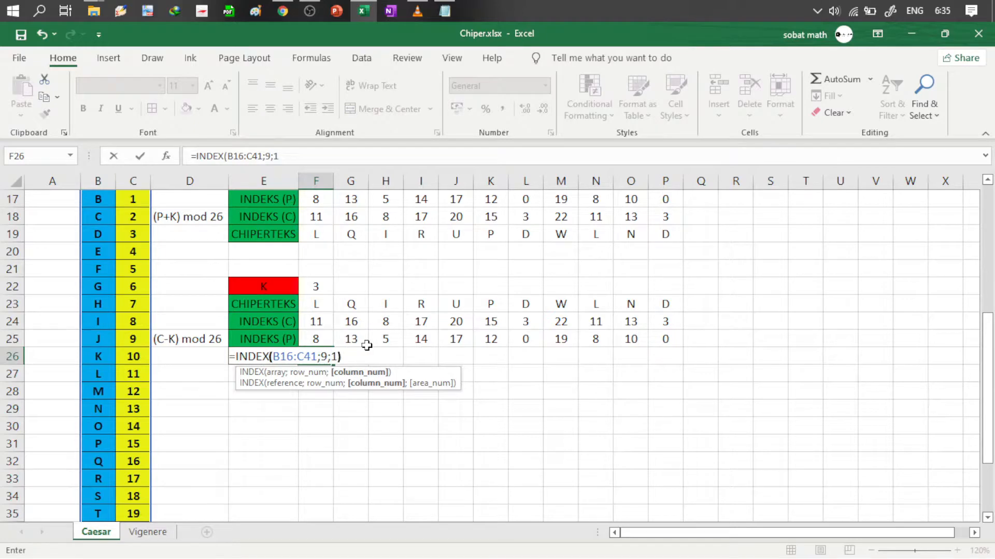
type(")")
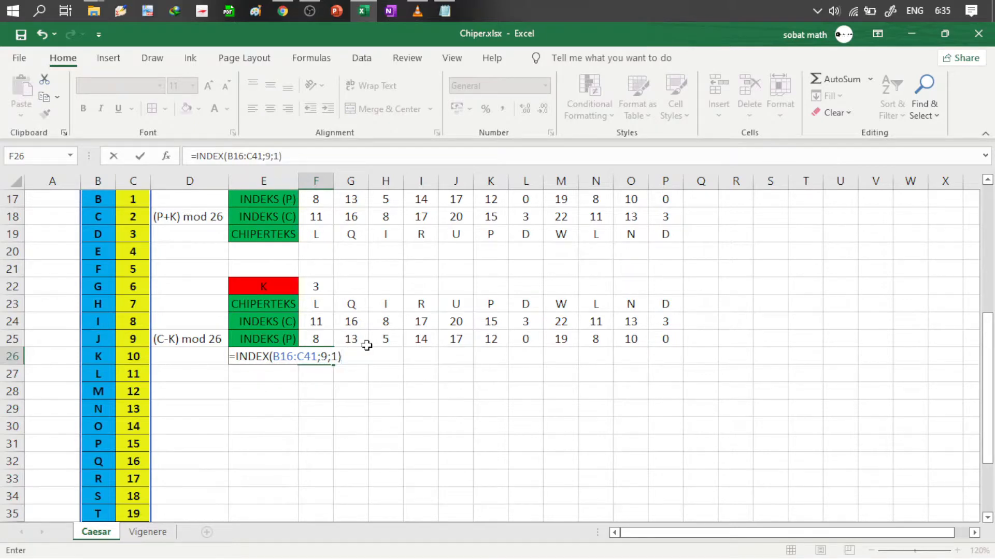
key("Tab")
Step: Make the table reference in the F26 INDEX formula absolute as $B$16:$C$41
left_click(319, 360)
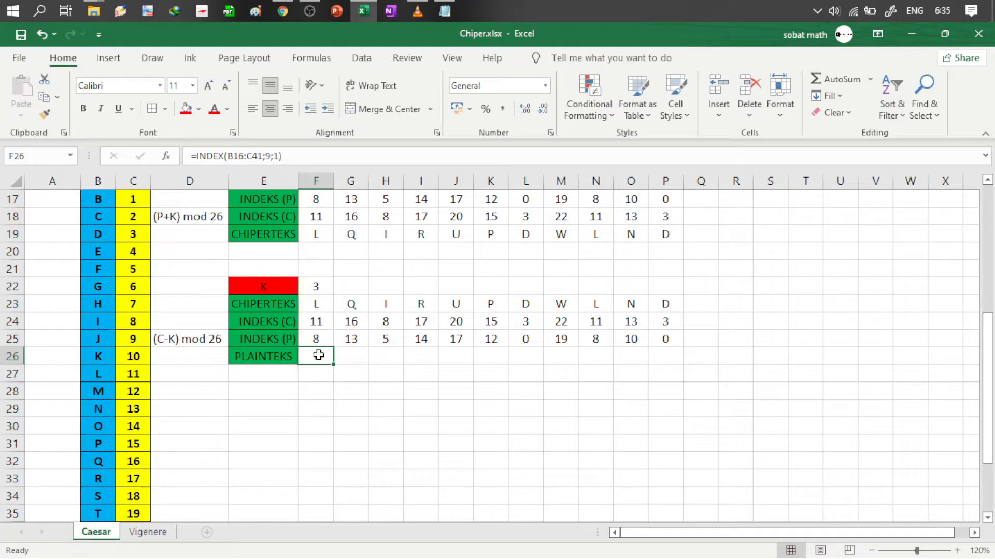
double_click(328, 357)
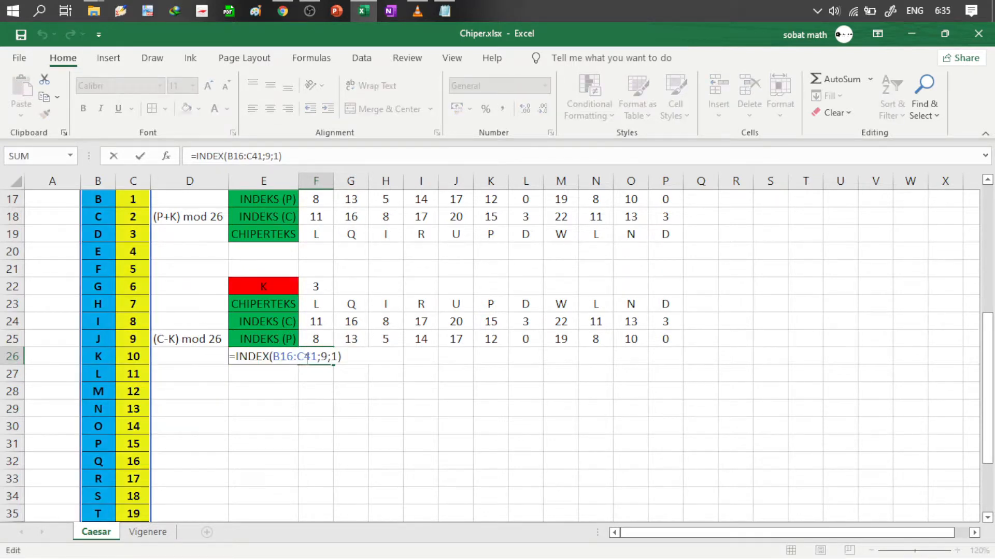
left_click(274, 356)
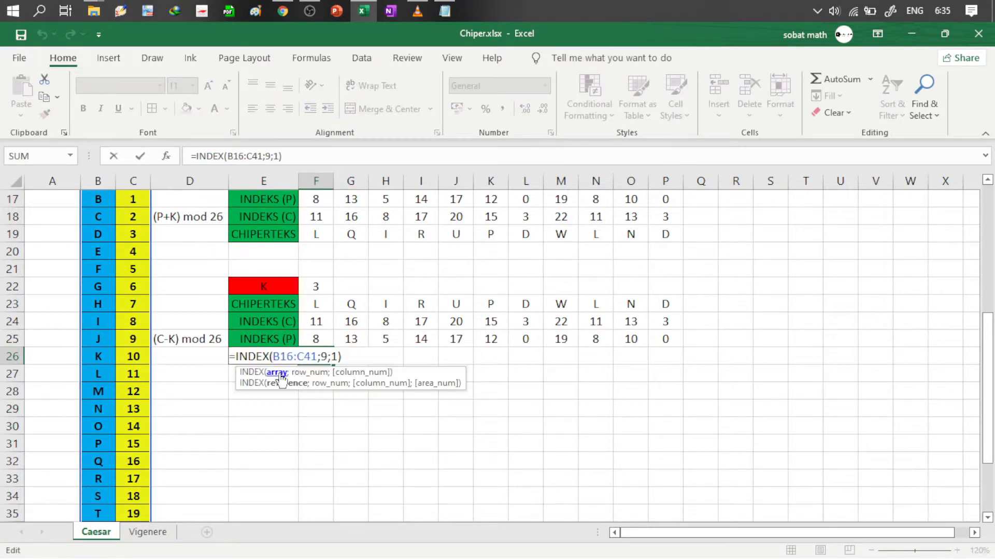
key("F4")
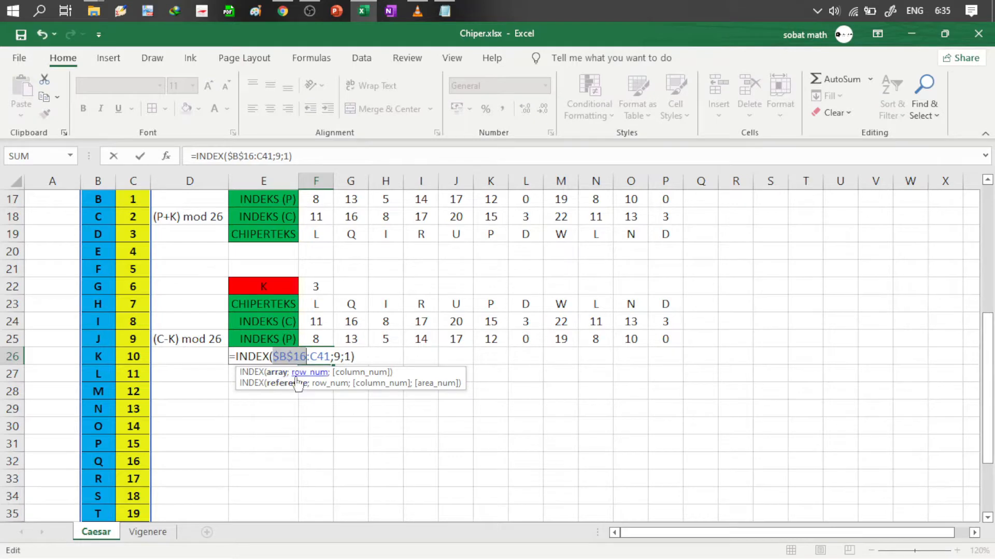
left_click(311, 357)
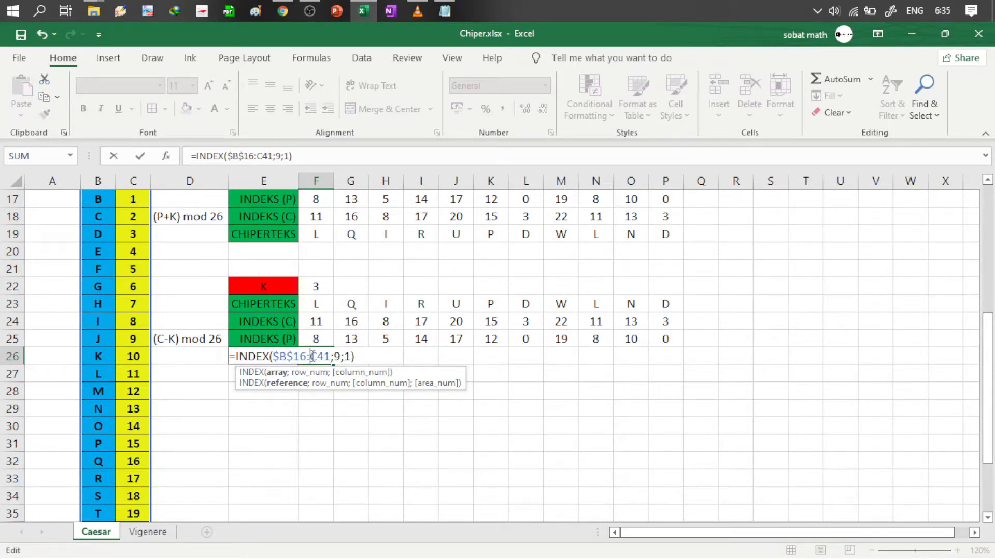
key("F4")
key("Tab")
Step: Replace the fixed row number in the F26 INDEX formula with a MATCH function that looks up F25
left_click(317, 358)
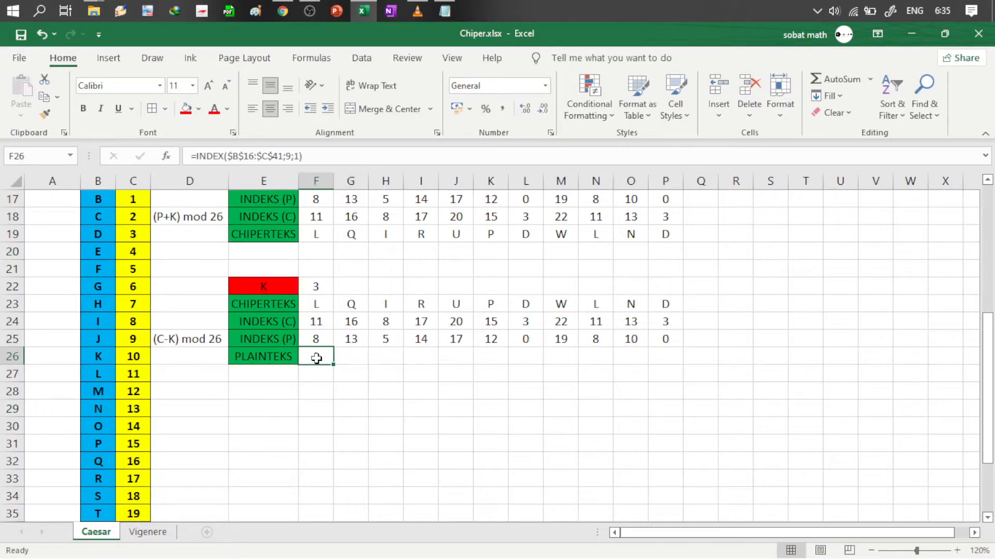
double_click(316, 358)
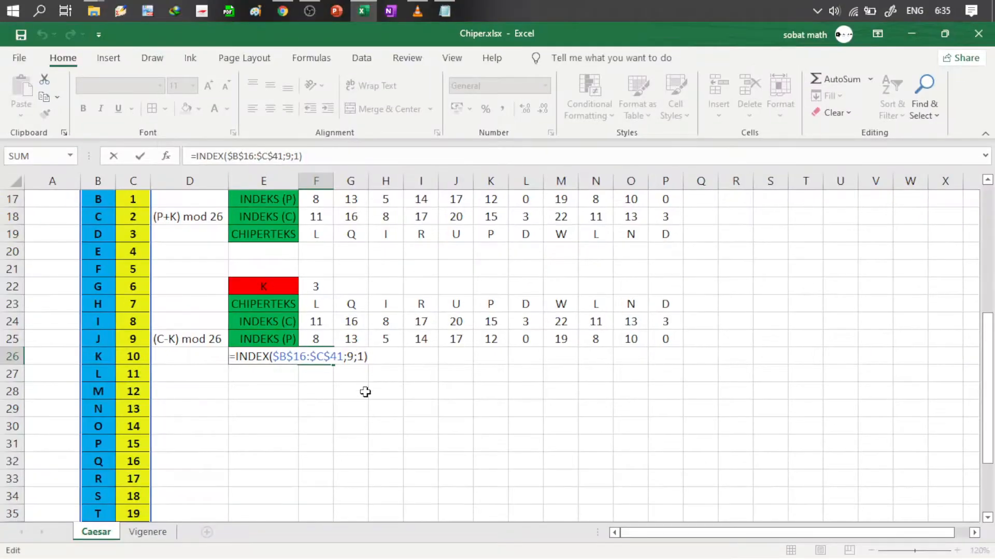
left_click(353, 358)
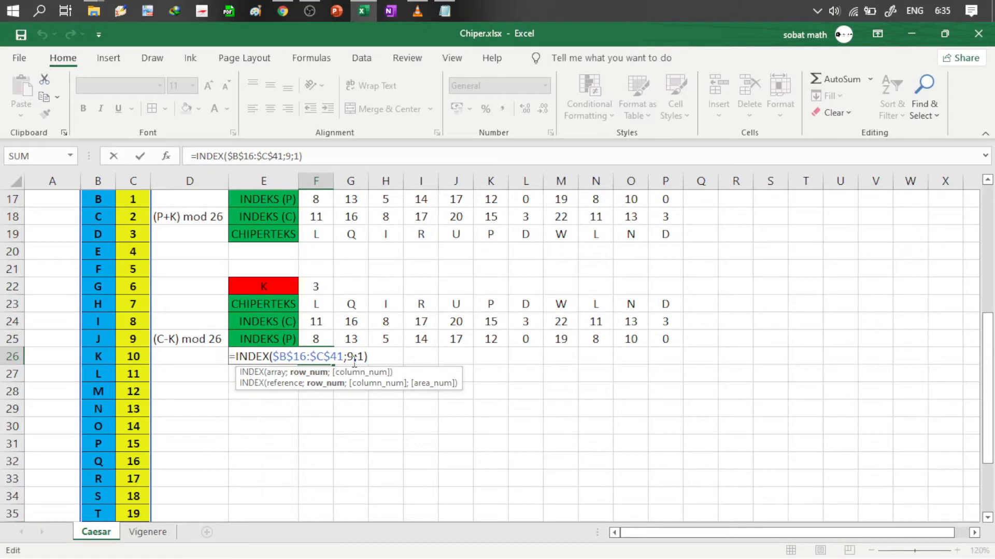
key("BackSpace")
type("ma")
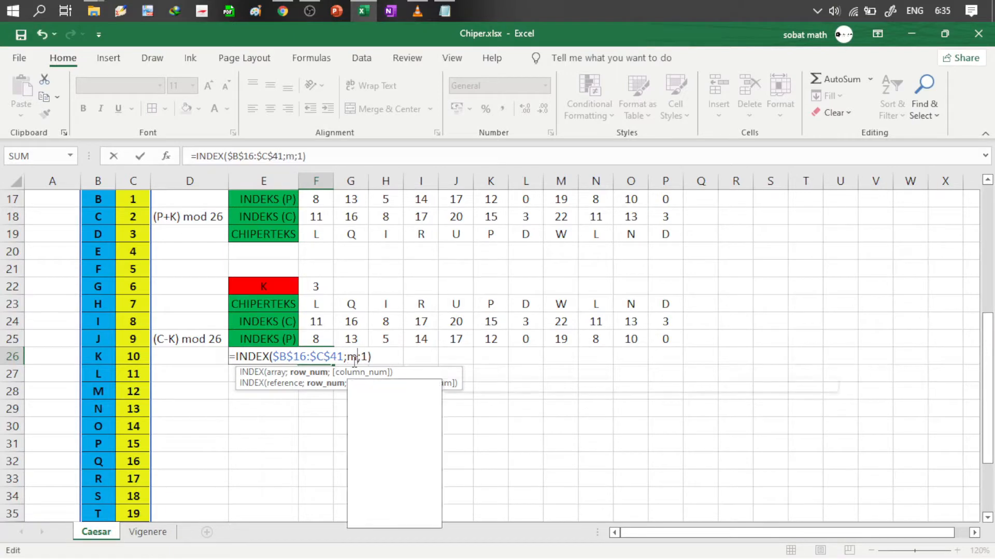
key("Tab")
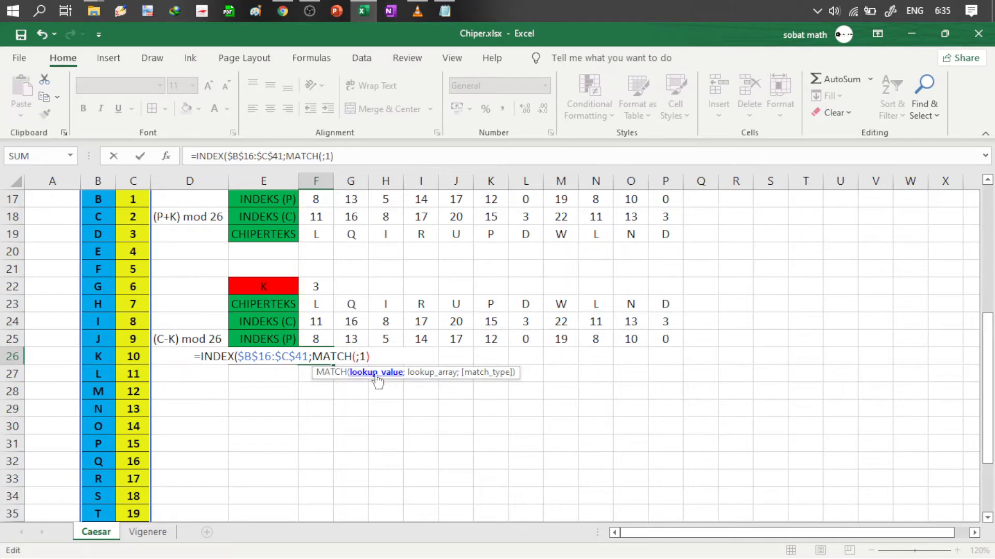
left_click(323, 338)
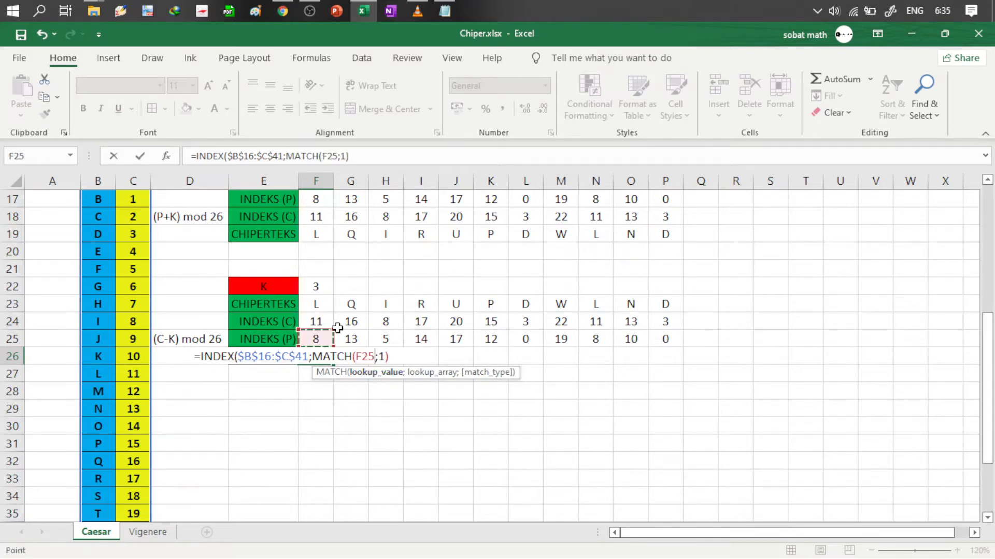
type(";")
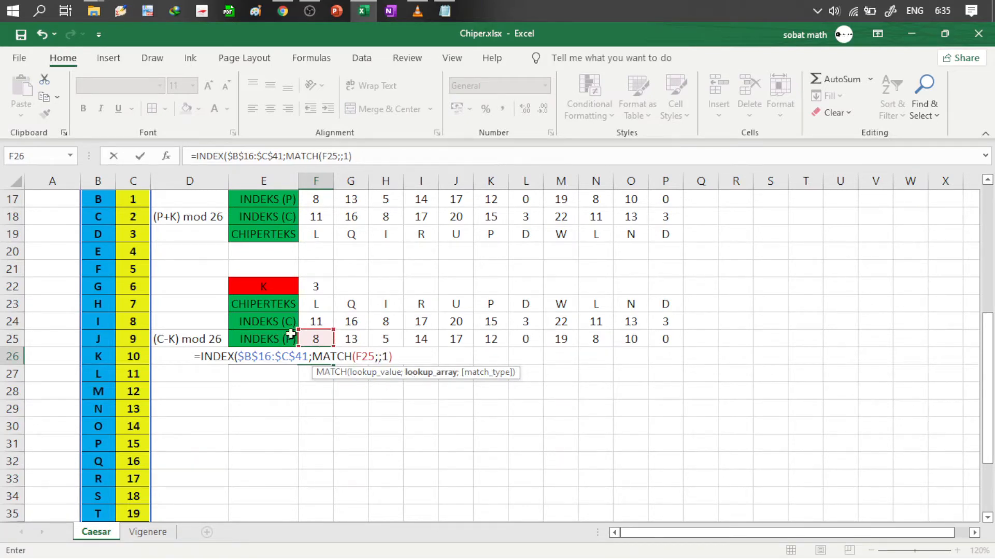
Step: Complete the MATCH in F26 with lookup array $C$16:$C$41 and match type 0 for exact match, keeping INDEX column 1
scroll(189, 293, "up", 2)
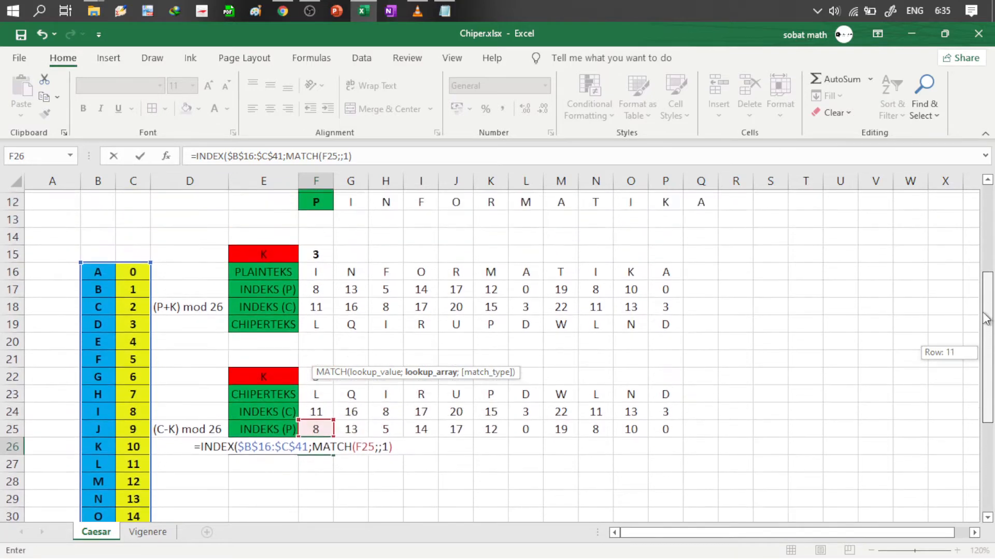
left_click(138, 268)
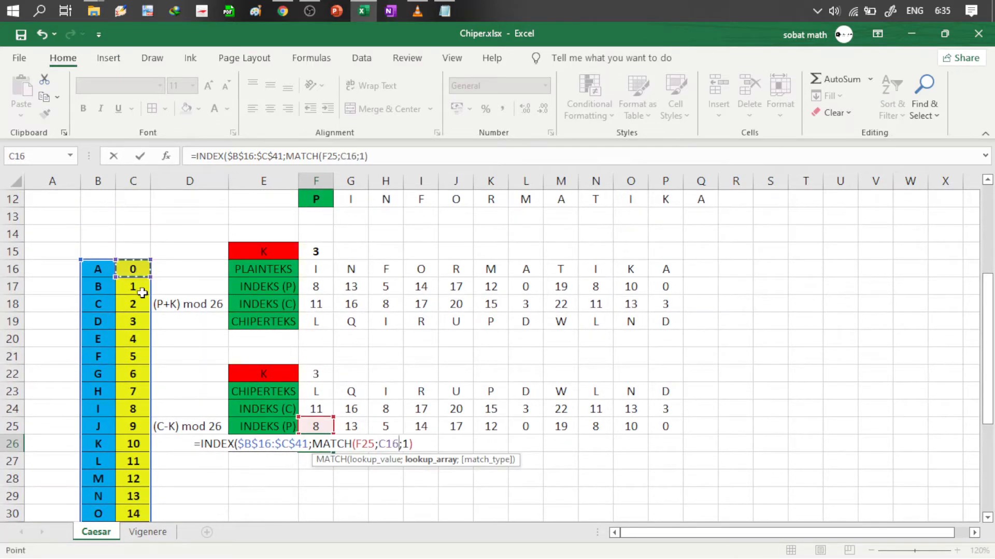
key("ctrl+shift+Down")
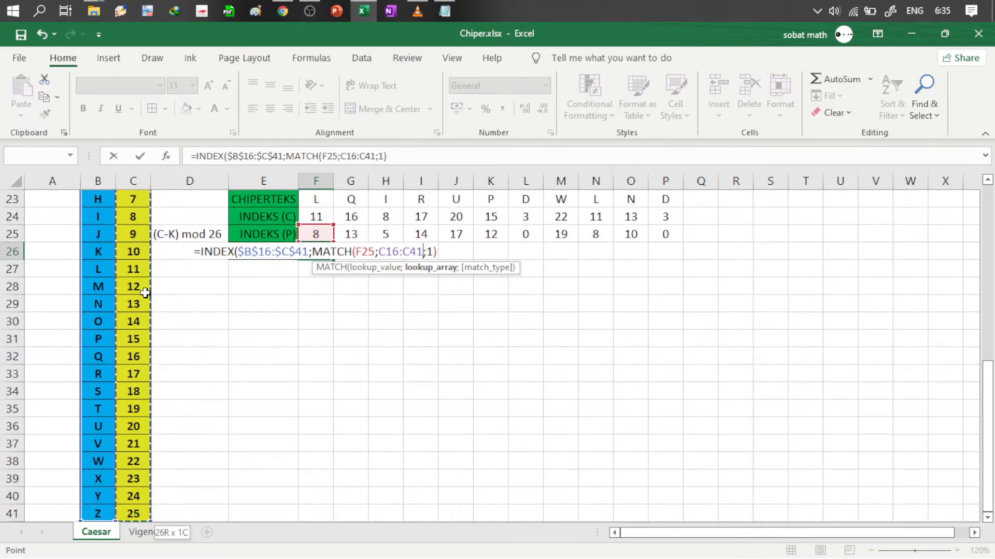
key("F4")
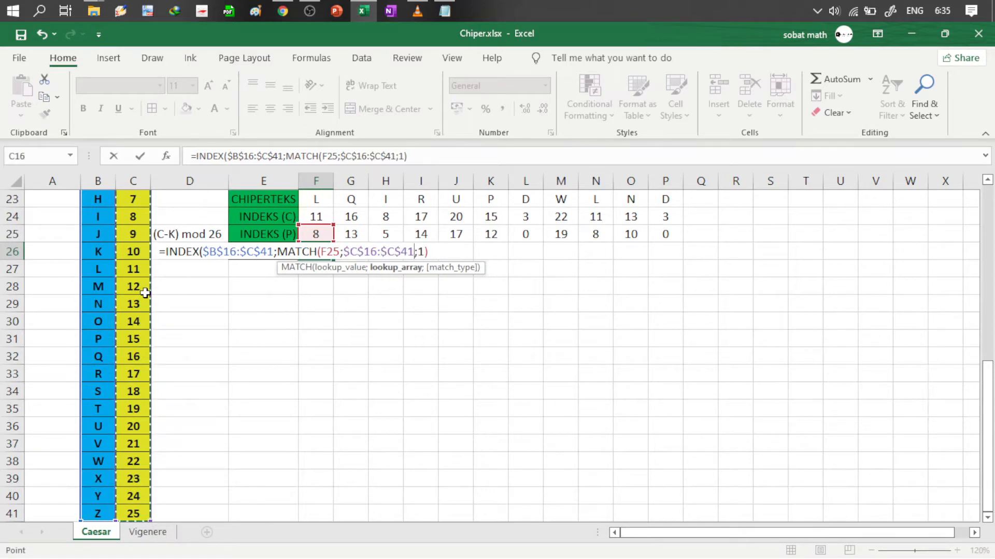
type(";")
key("Down")
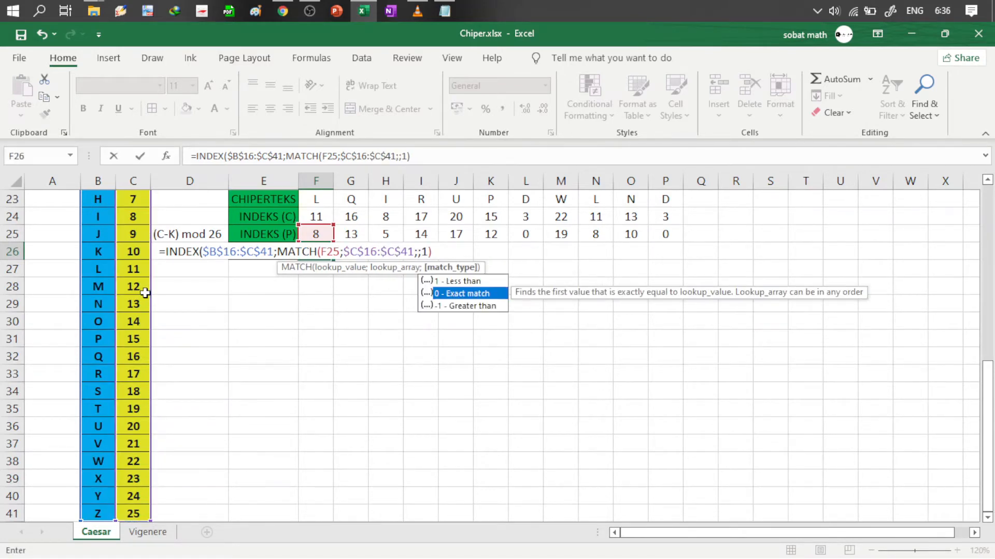
key("Tab")
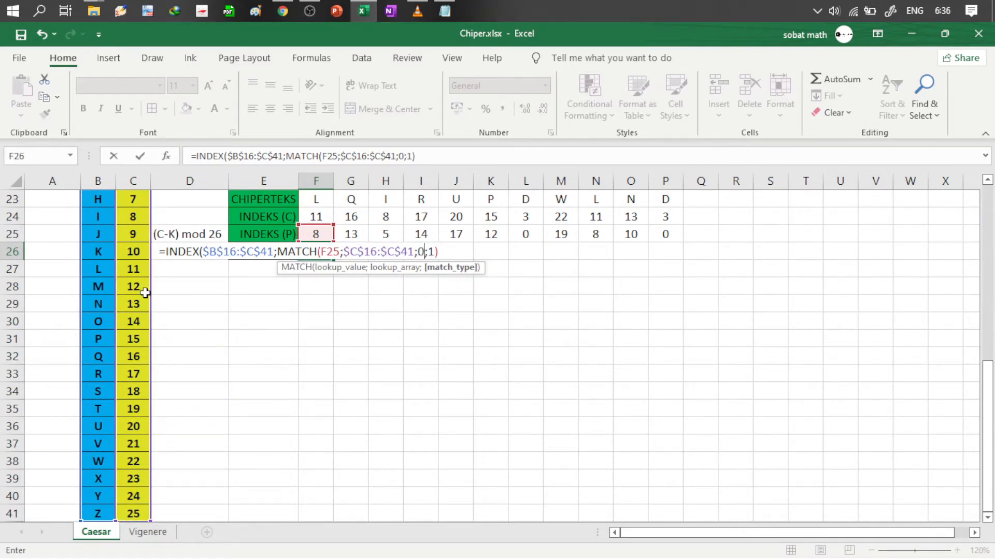
type(")")
key("Return")
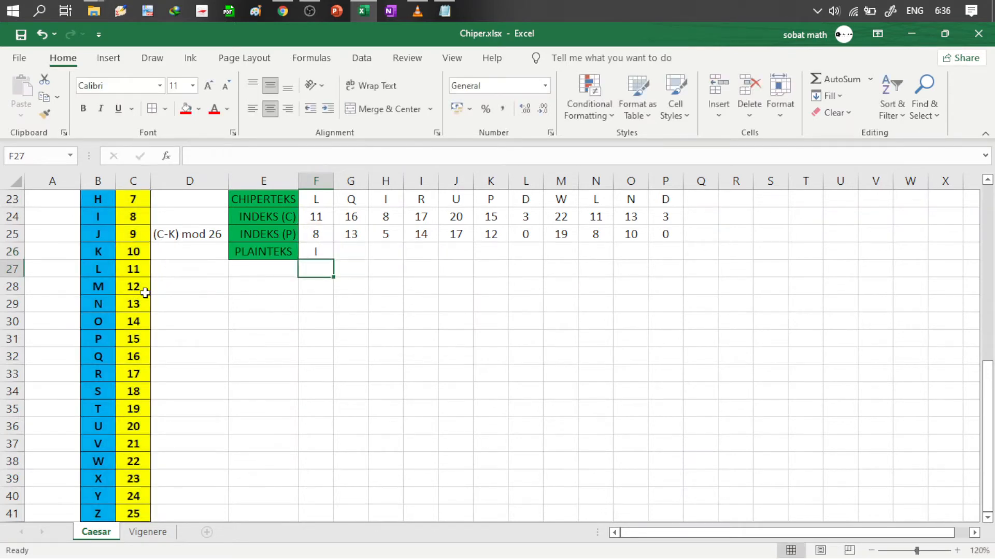
Step: Fill the F26 INDEX-MATCH formula across the PLAINTEKS row to P26
key("Up")
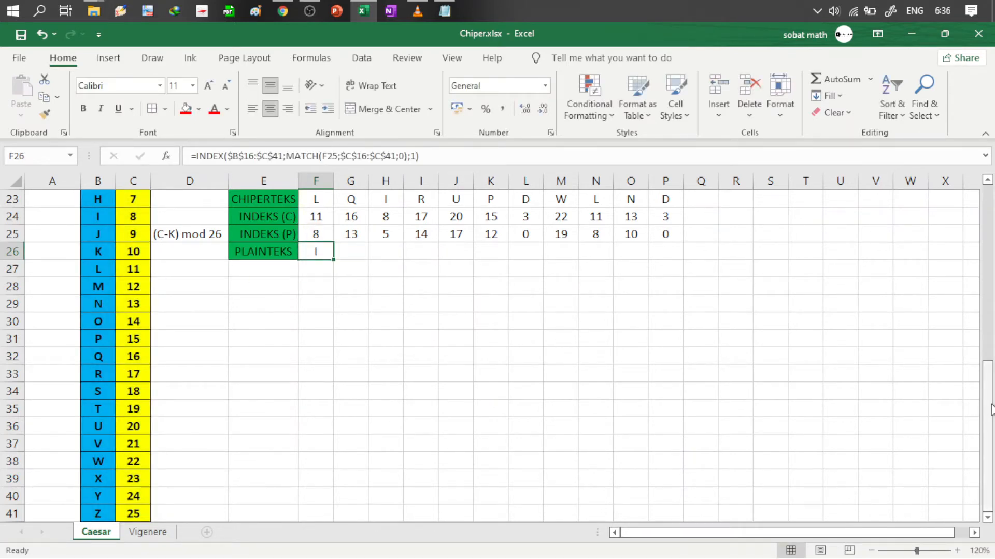
scroll(963, 395, "up", 2)
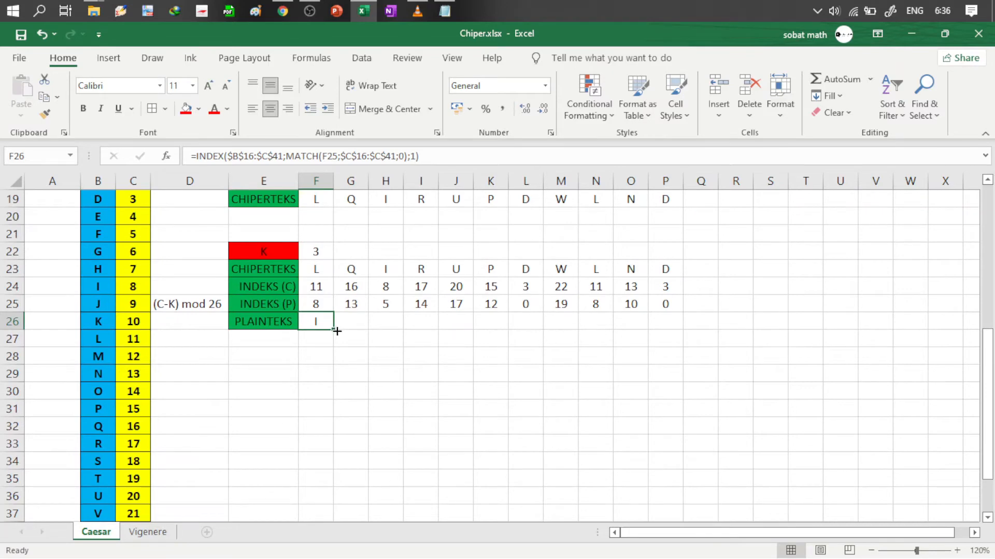
left_click_drag(337, 331, 687, 316)
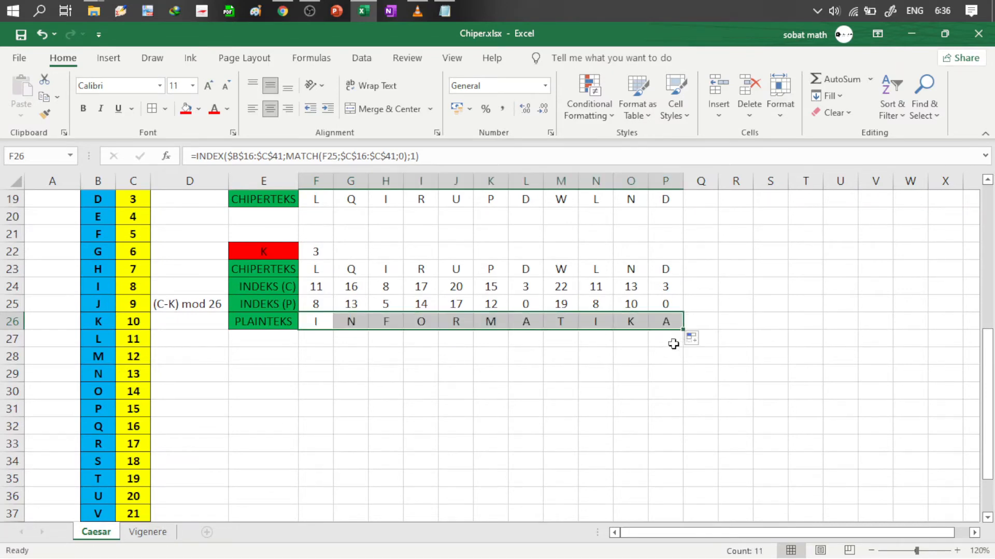
left_click(346, 373)
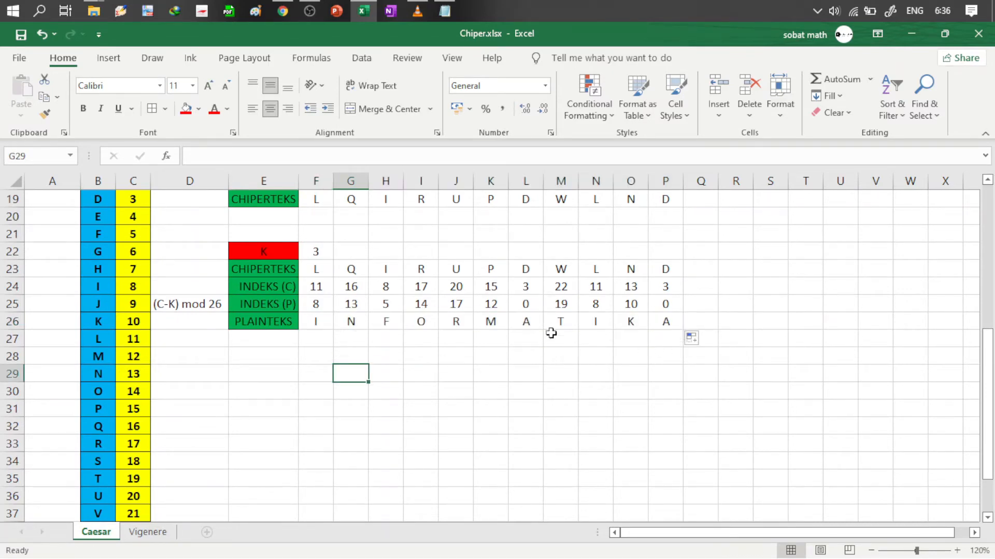
left_click_drag(987, 364, 986, 321)
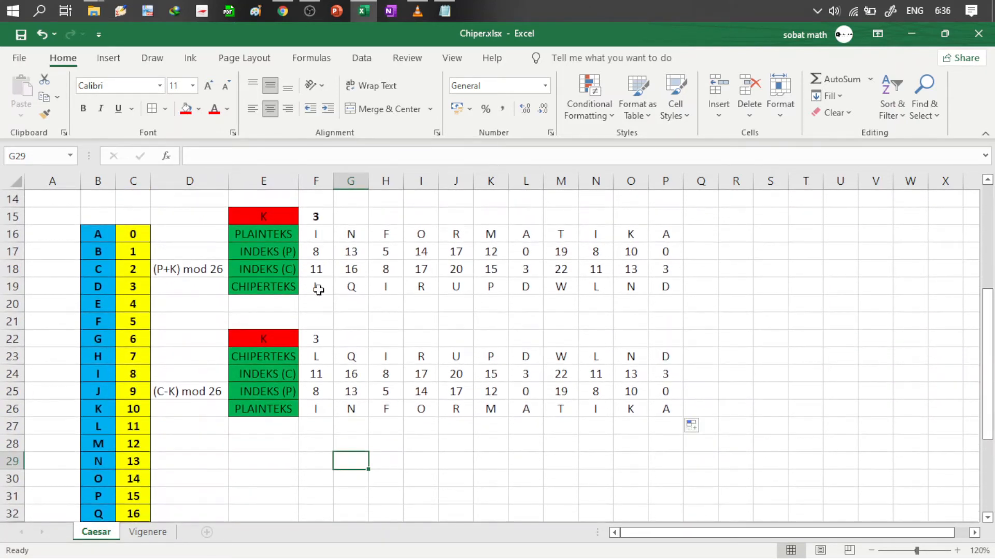